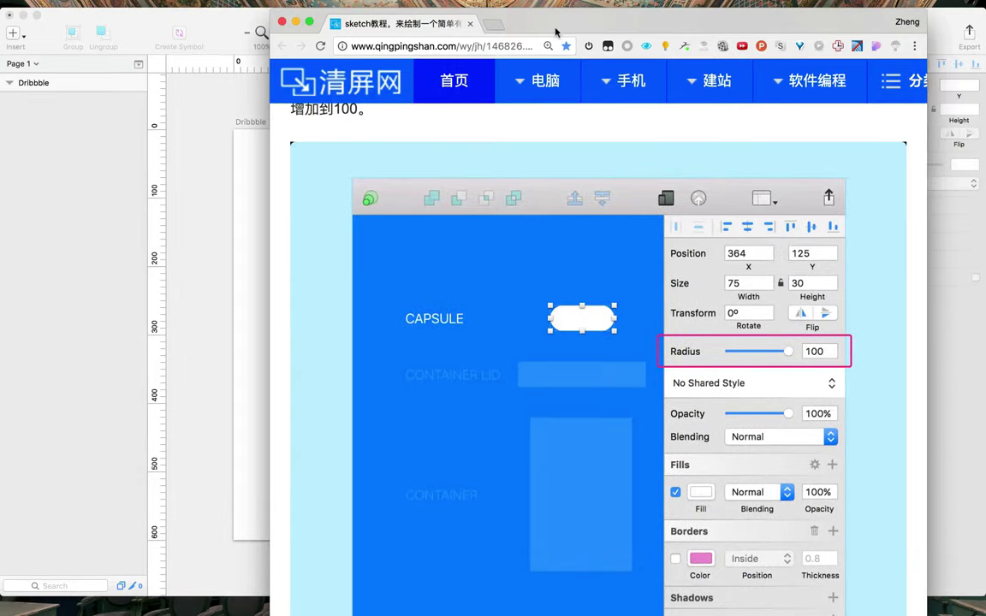
Move the tutorial browser window off this display and bring the blank Dribbble artboard into focus
left_click_drag(529, 29, 985, 39)
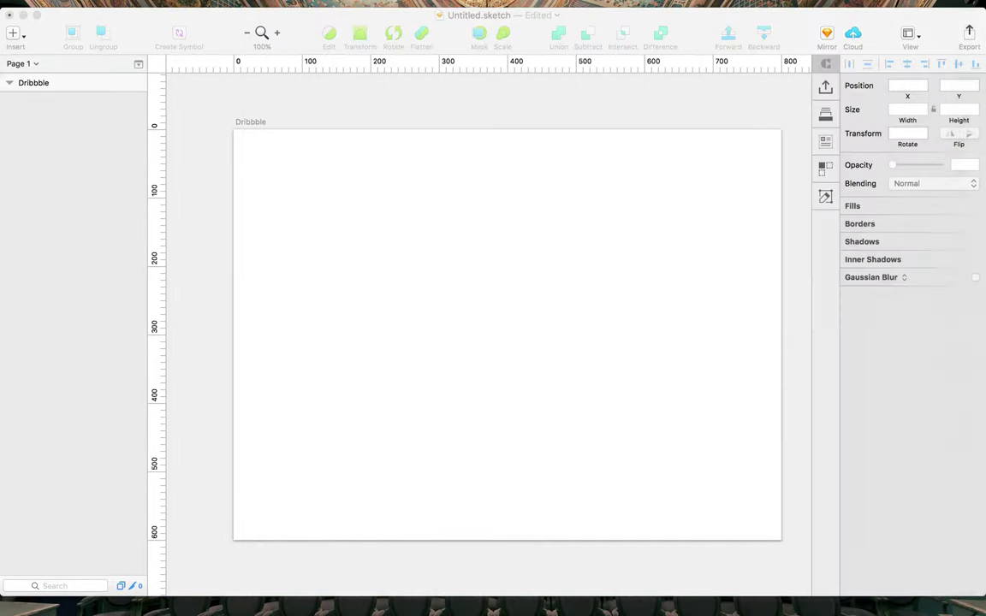
left_click(463, 194)
left_click(463, 98)
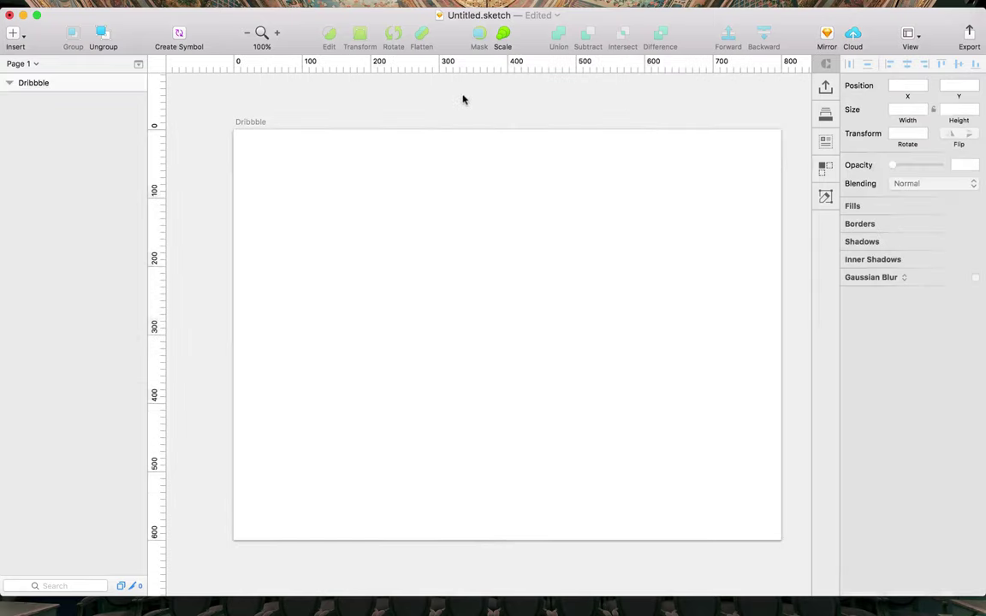
Check the connected displays' details in About This Mac, and clear that window away from the artboard
mouse_move(501, 614)
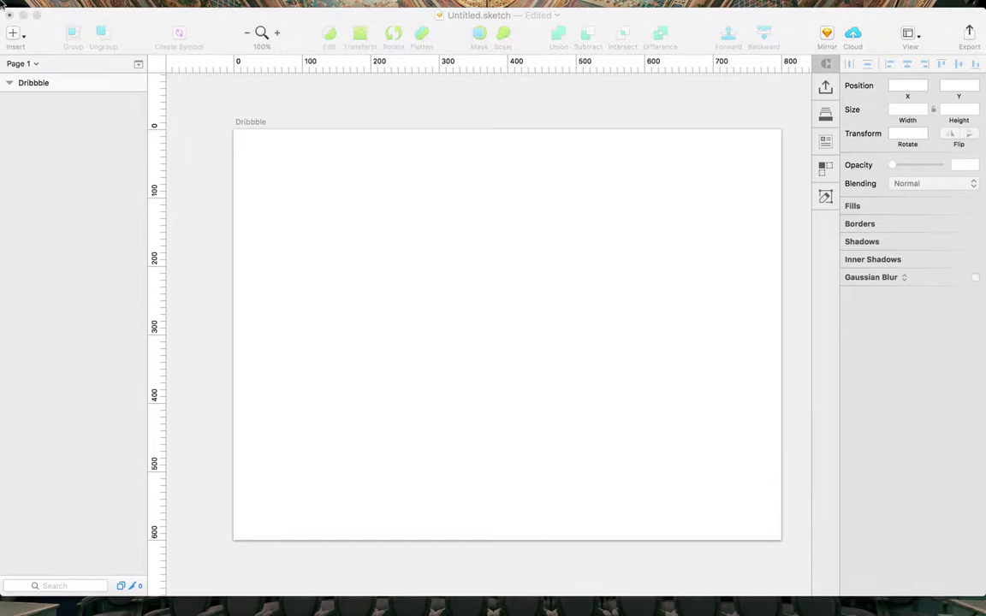
left_click(18, 8)
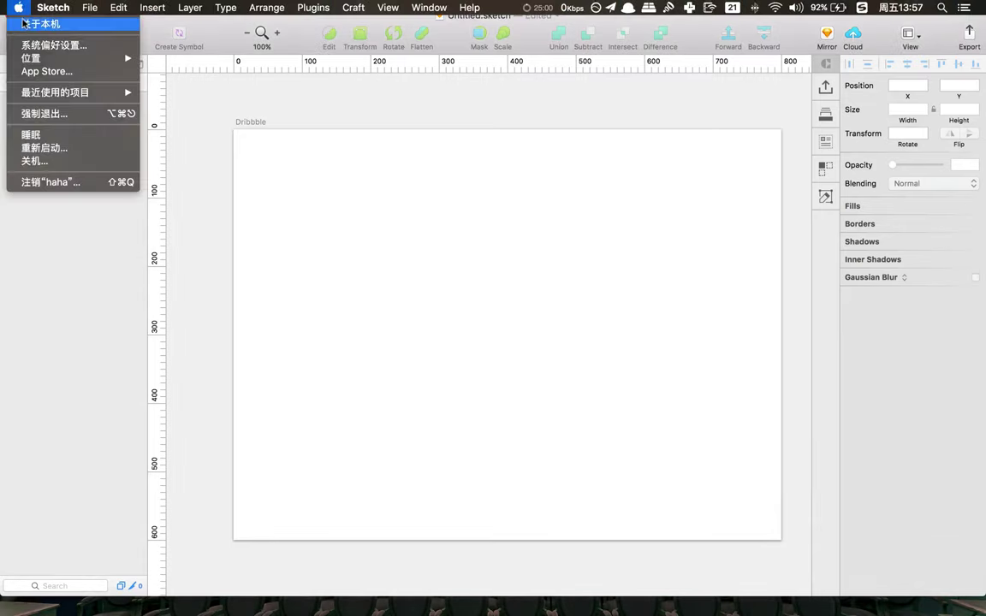
left_click(24, 23)
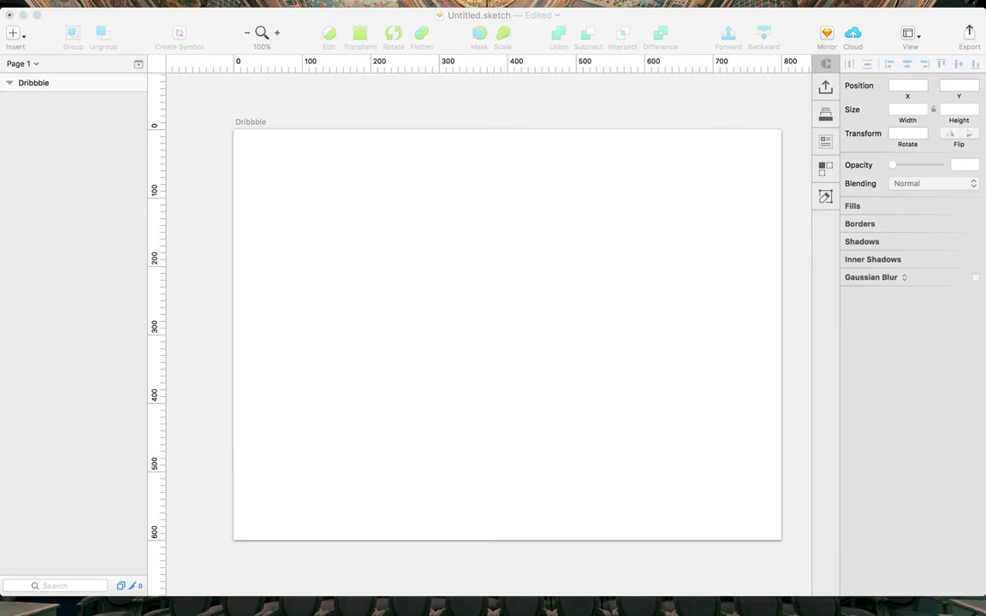
left_click_drag(985, 309, 654, 190)
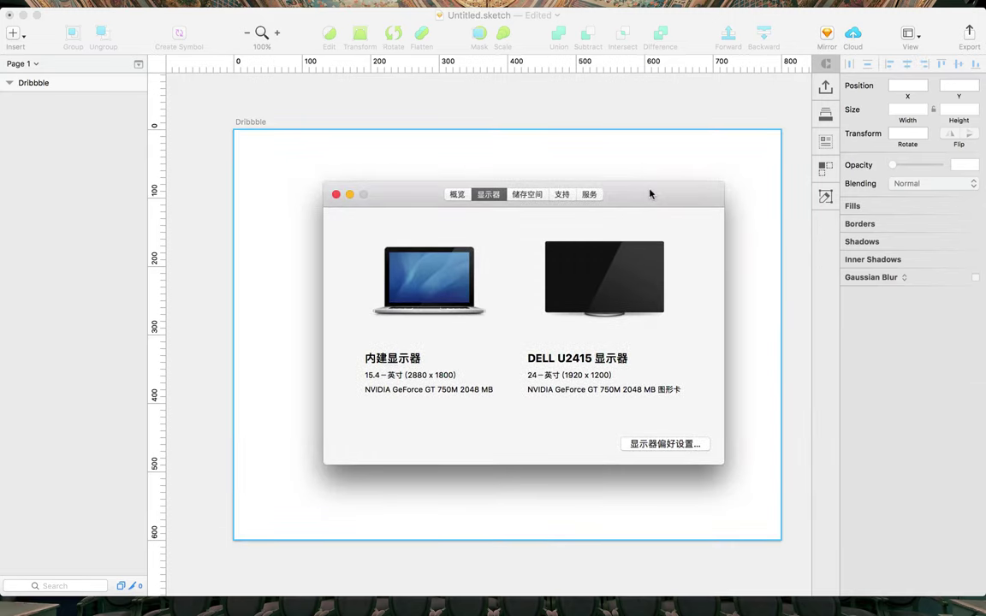
mouse_move(640, 610)
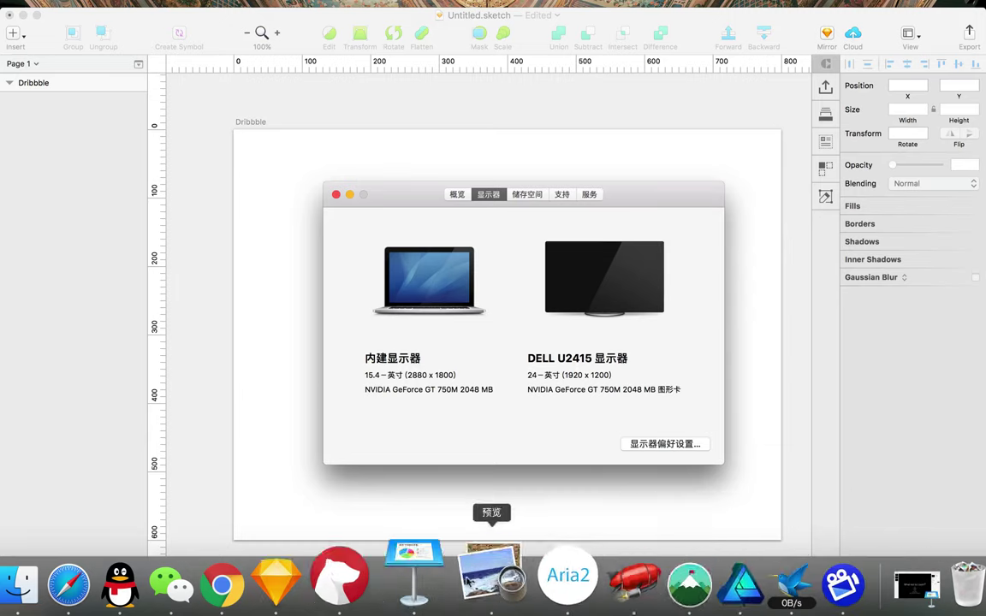
left_click(285, 580)
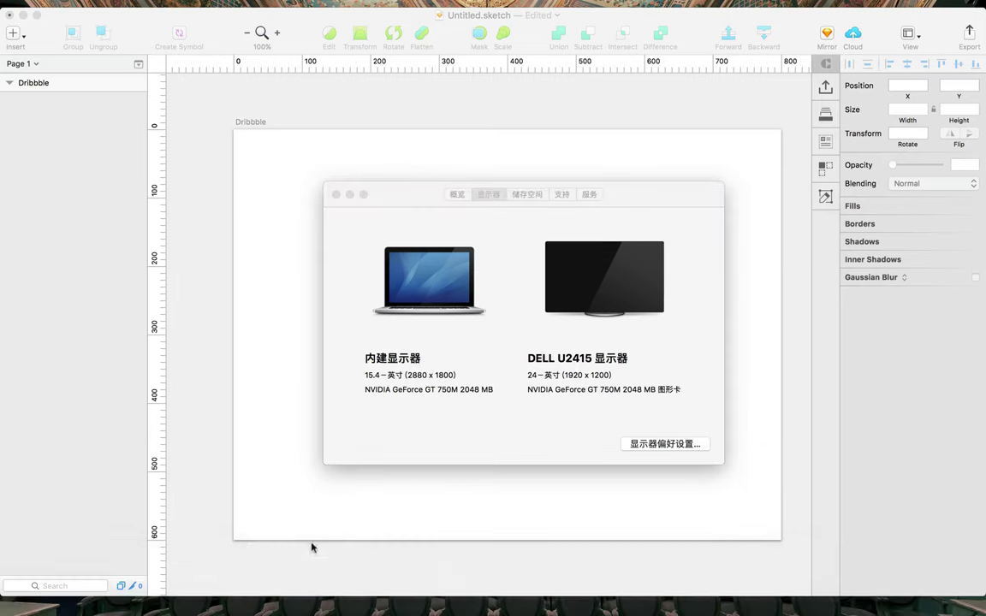
left_click_drag(985, 136, 573, 89)
left_click_drag(503, 90, 985, 10)
mouse_move(420, 203)
left_mouse_down()
mouse_move(985, 210)
mouse_move(438, 224)
mouse_move(985, 212)
left_mouse_up()
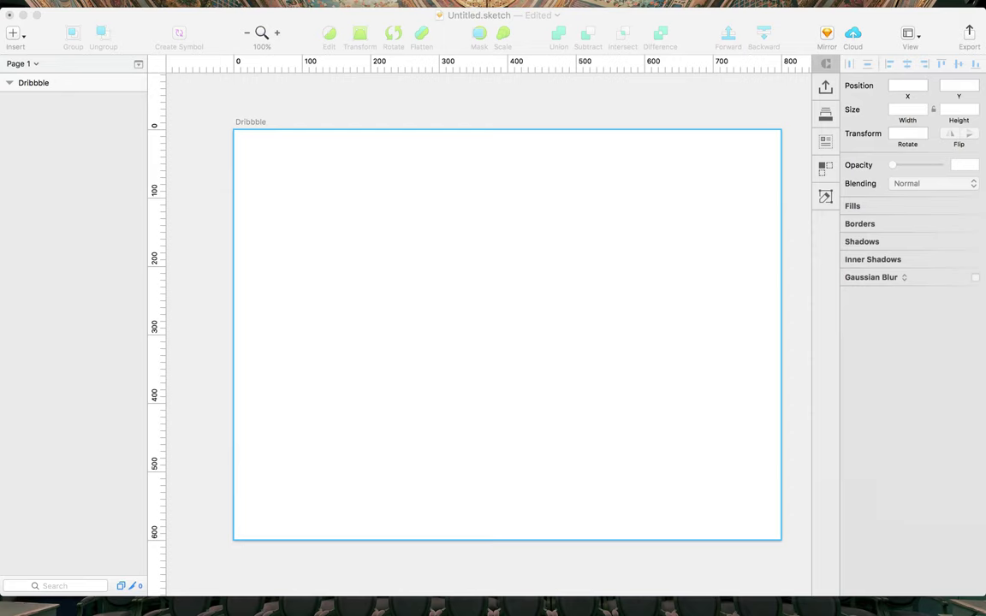
Bring the tutorial page over to examine its diagram of basic shape sizes, and move it off the display again
left_click(295, 25)
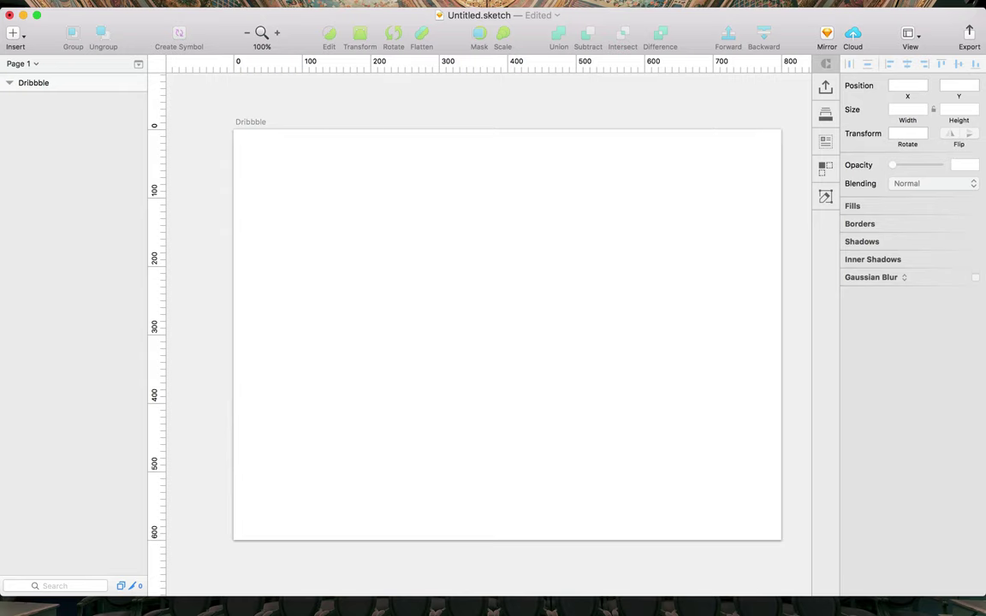
mouse_move(453, 63)
left_mouse_down()
mouse_move(556, 7)
mouse_move(655, 15)
left_mouse_up()
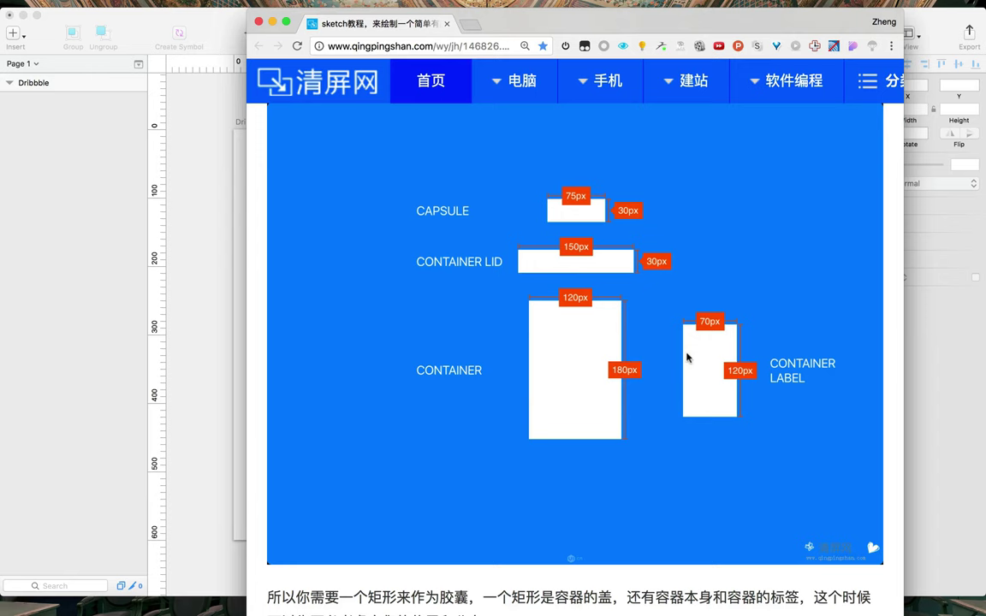
left_click_drag(521, 28, 985, 29)
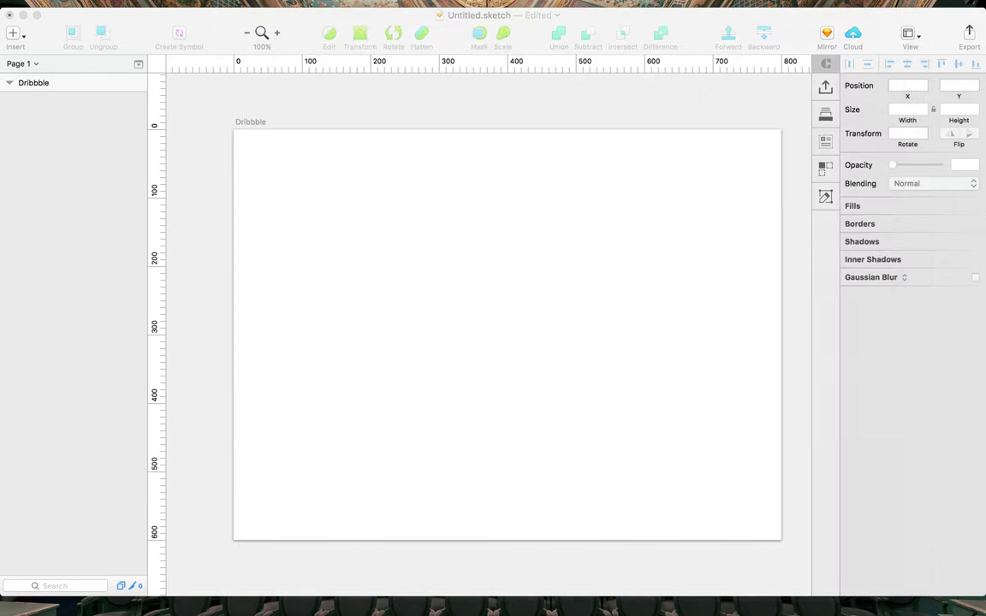
Preview Dribbble.png from the desktop and place it beside the tutorial page's shape size diagram for comparison
mouse_move(696, 21)
left_mouse_down()
mouse_move(649, 189)
mouse_move(695, 41)
left_mouse_up()
left_click_drag(572, 36, 538, 177)
left_click(409, 133)
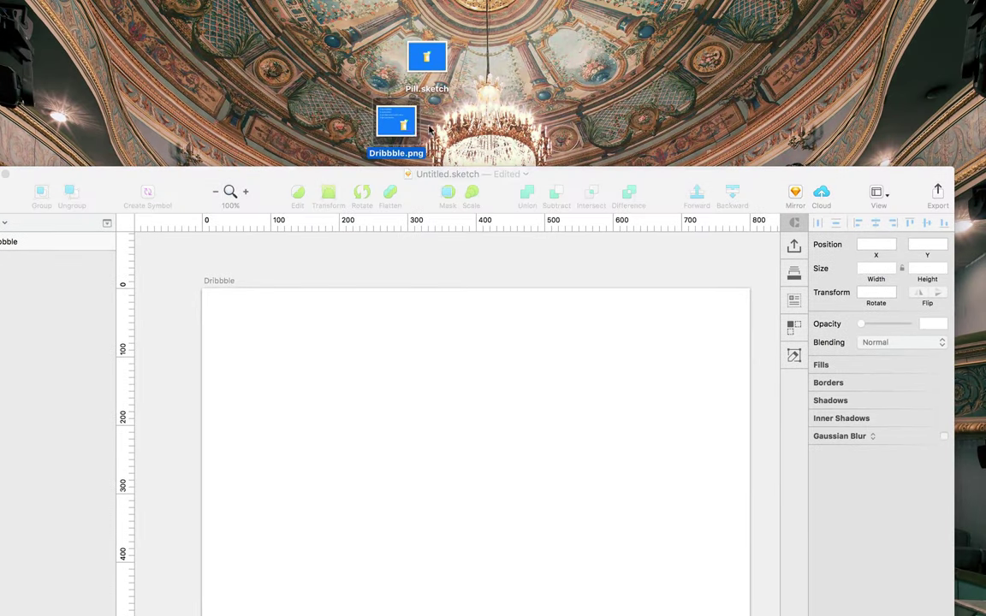
key("space")
left_click_drag(463, 36, 313, 41)
key("super+Tab")
left_click_drag(934, 52, 747, 21)
left_click(252, 46)
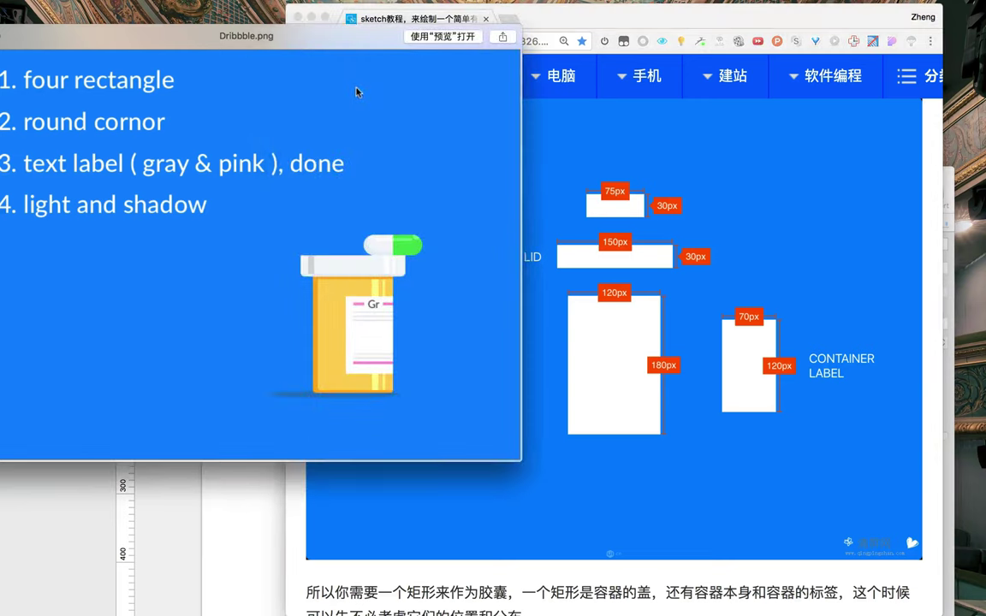
Capture the screen region covering the pill bottle and size diagram, marking red arrows from the capsule and lid to their rectangles
key("ctrl+super+a")
left_click_drag(205, 123, 908, 540)
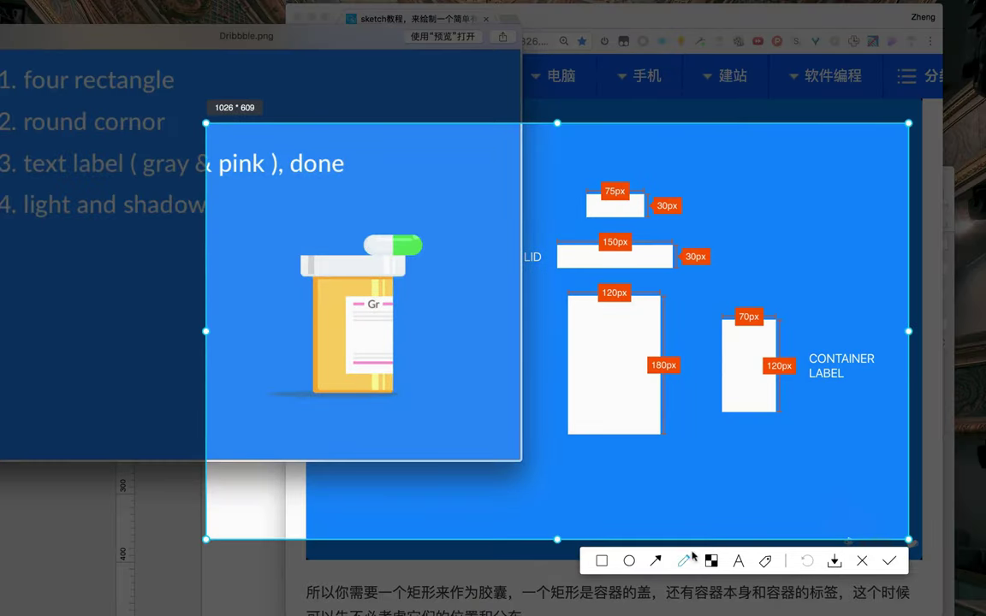
left_click(655, 560)
left_click_drag(419, 240, 586, 204)
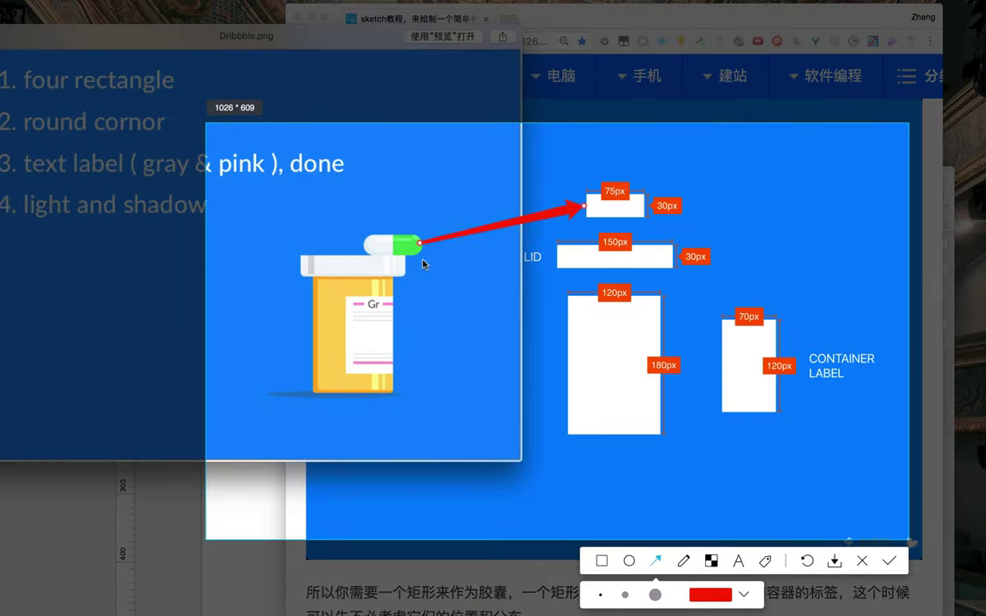
left_click_drag(402, 268, 553, 256)
left_click_drag(391, 331, 569, 400)
left_click(806, 562)
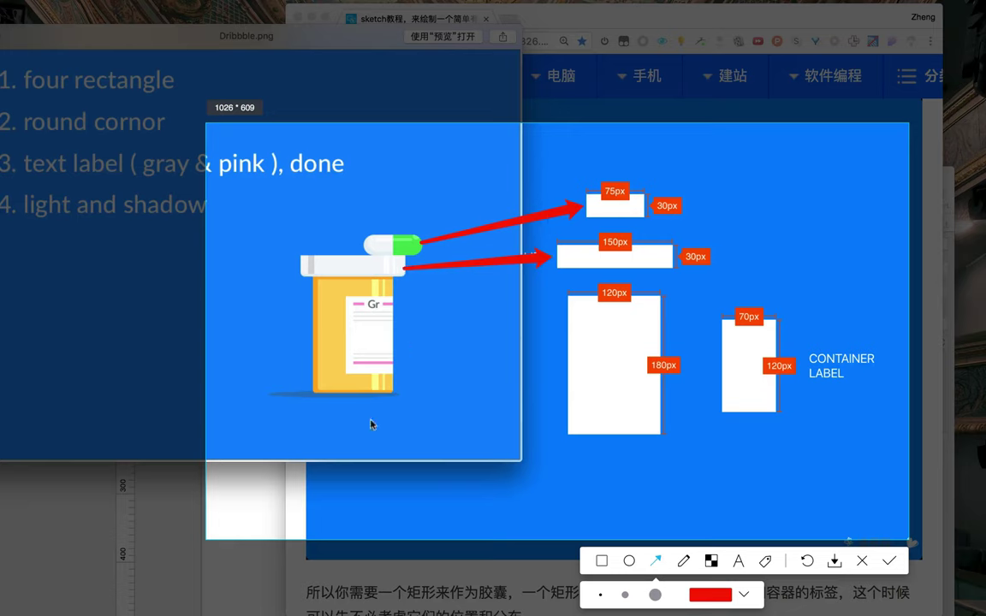
Draw freehand red arrows from the bottle body and its label to their matching rectangles, and finish the screen capture
left_click(683, 561)
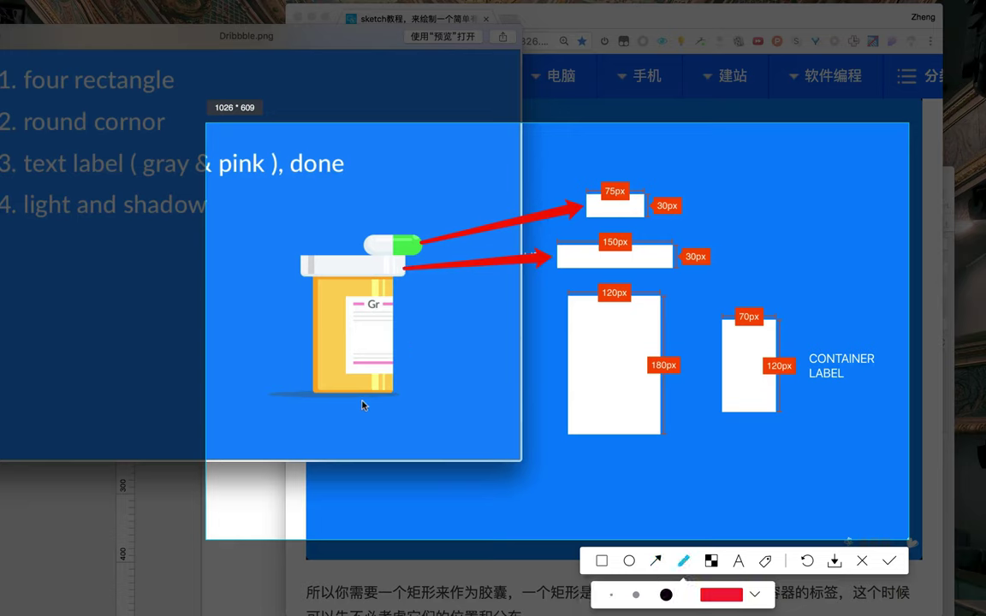
mouse_move(361, 398)
left_mouse_down()
mouse_move(383, 448)
mouse_move(493, 471)
mouse_move(579, 442)
left_mouse_up()
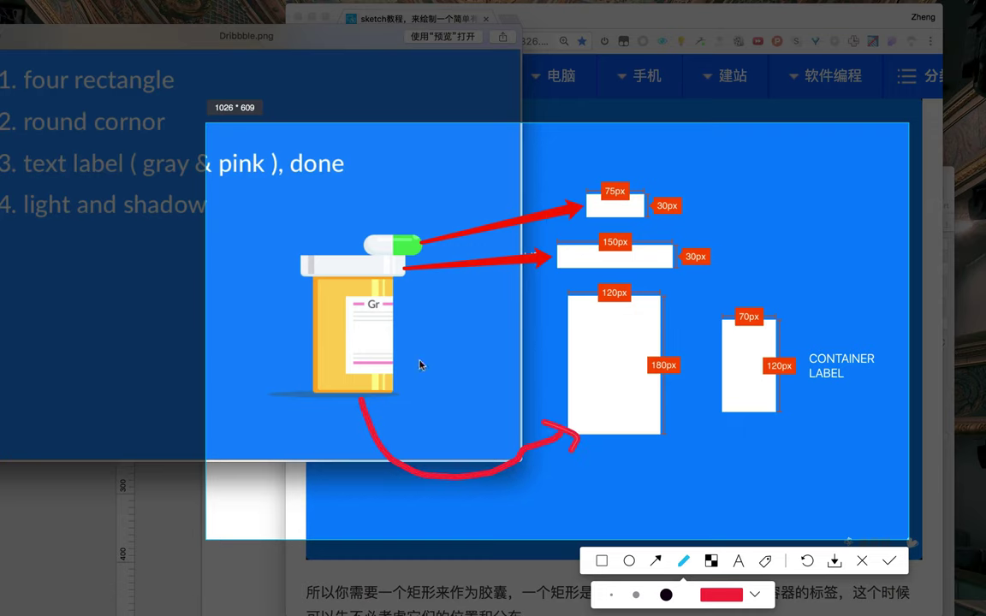
left_click_drag(387, 340, 728, 366)
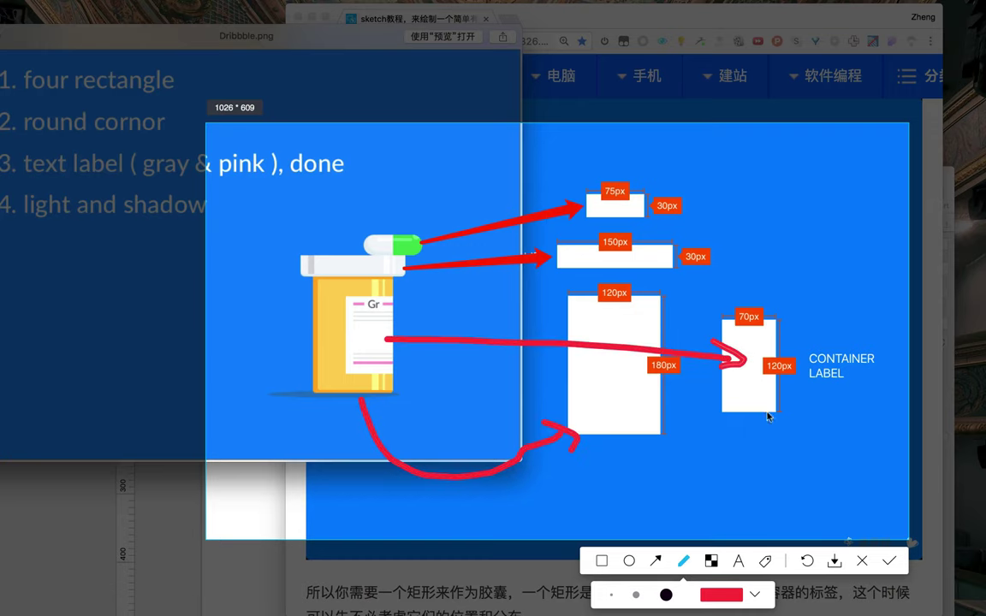
left_click(889, 560)
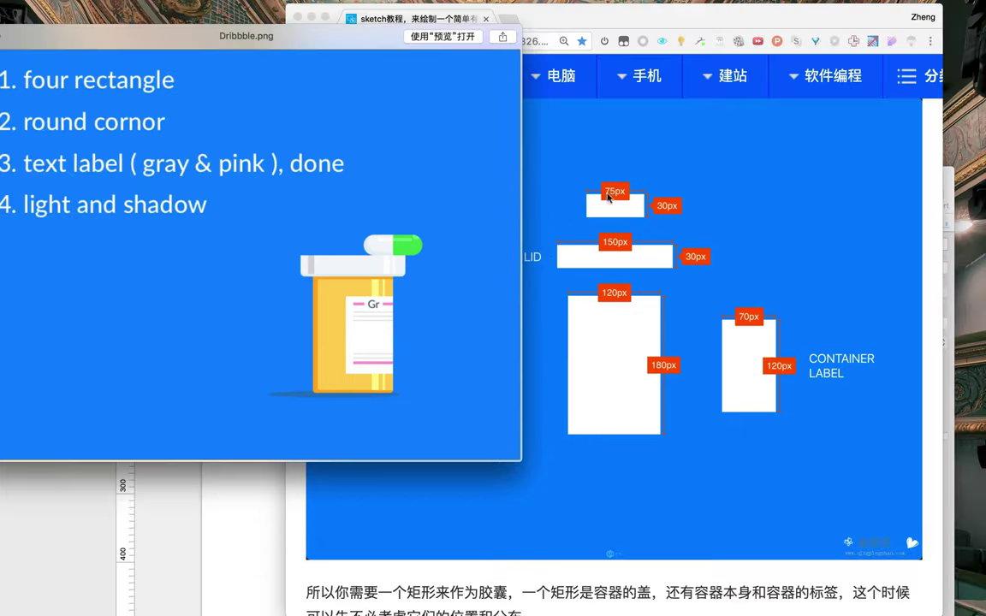
Close the Dribbble.png preview, move the tutorial browser off the display, and return the Sketch window to its upper position
left_click_drag(211, 33, 343, 45)
left_click(115, 49)
left_click_drag(503, 12, 985, 21)
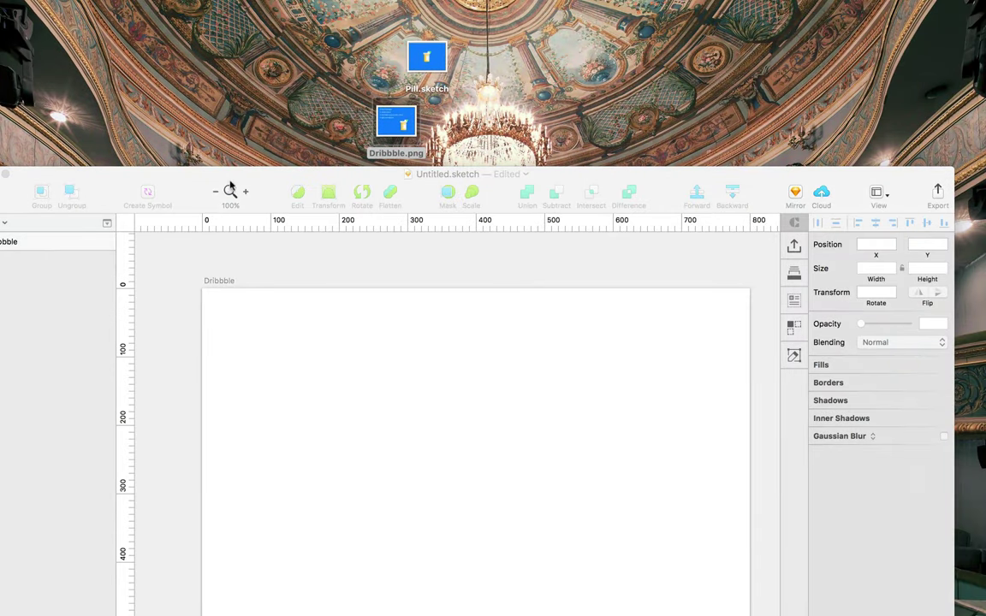
left_click_drag(220, 186, 226, 35)
key("r")
left_click_drag(307, 219, 446, 270)
key("Delete")
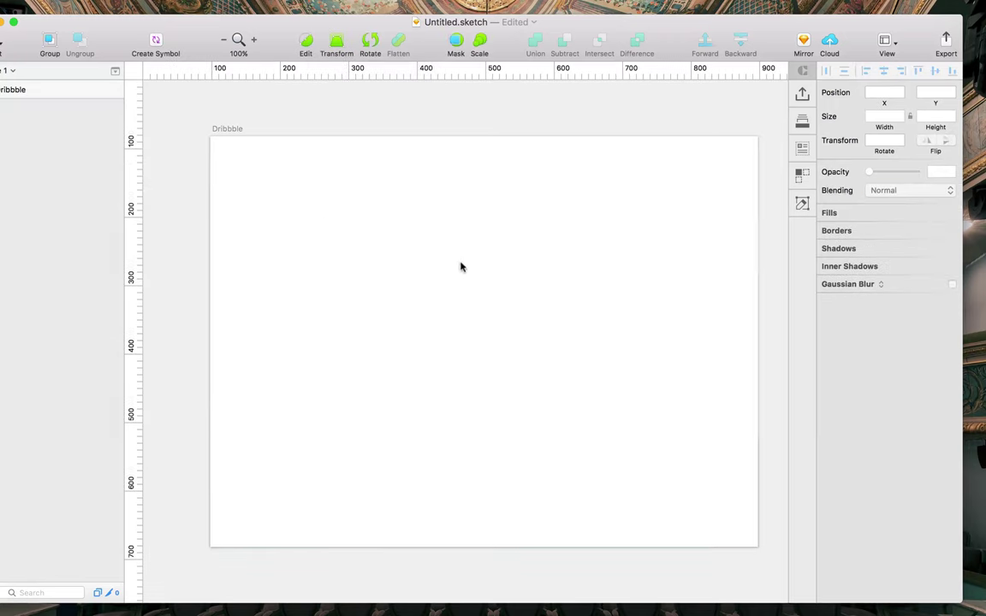
Draw an 800 px wide rectangle covering the entire Dribbble artboard and rename its layer Background
left_click_drag(195, 24, 219, 24)
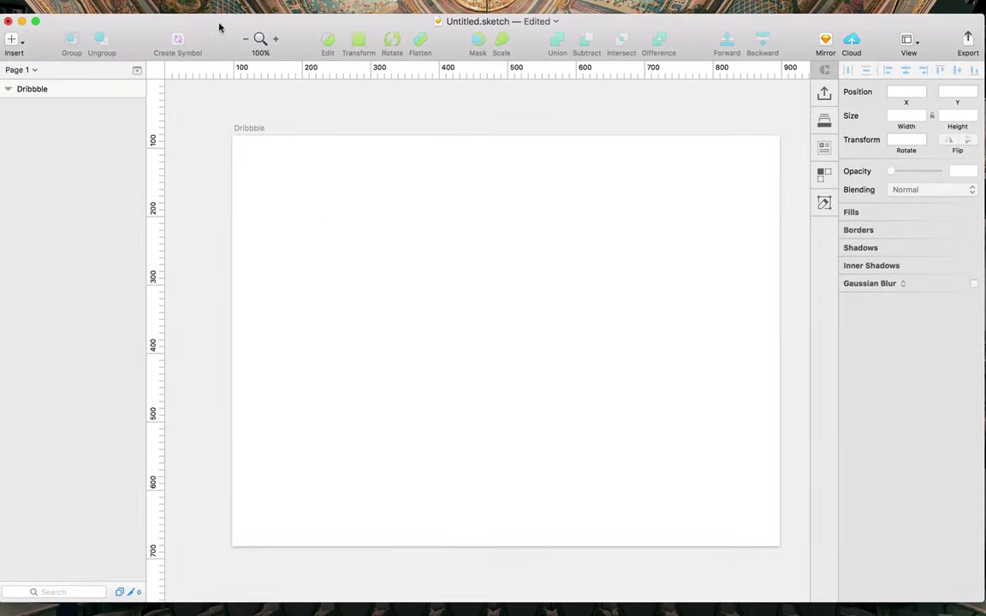
left_click_drag(99, 25, 145, 18)
key("r")
mouse_move(280, 128)
left_mouse_down()
mouse_move(546, 293)
mouse_move(796, 539)
mouse_move(835, 535)
mouse_move(828, 539)
left_mouse_up()
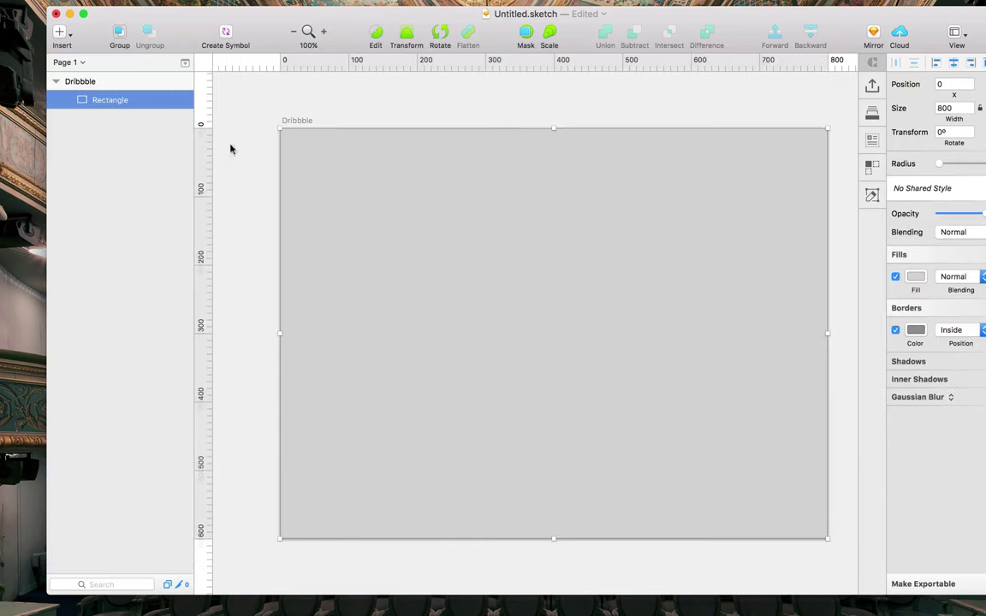
double_click(113, 98)
type("Backgroun")
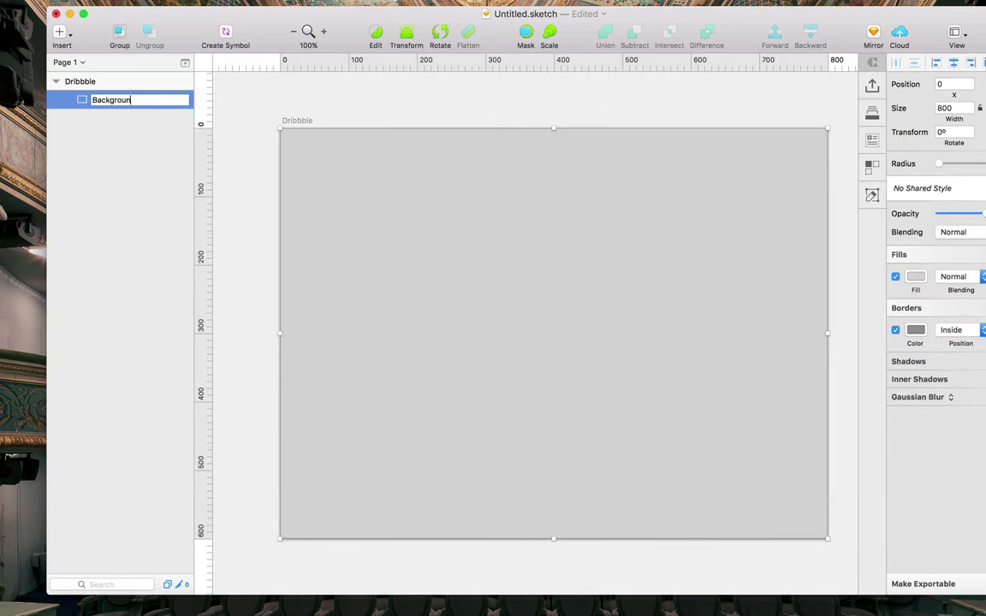
type("d")
key("Return")
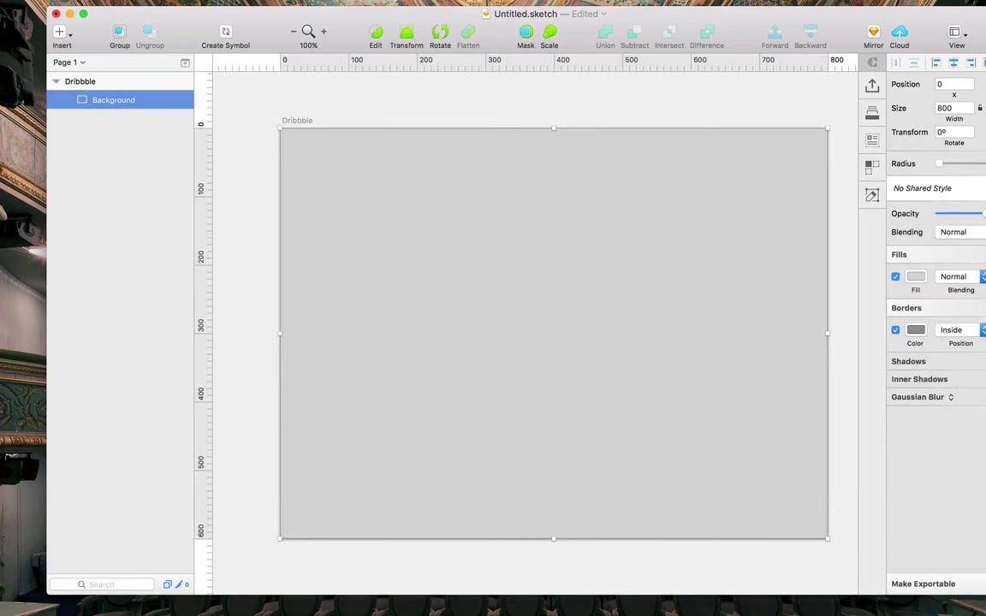
Set the Background rectangle's fill to the tutorial's hex colour 0786FF and deselect it
key("super+Tab")
key("super+Tab")
left_click(915, 278)
type("0786FF")
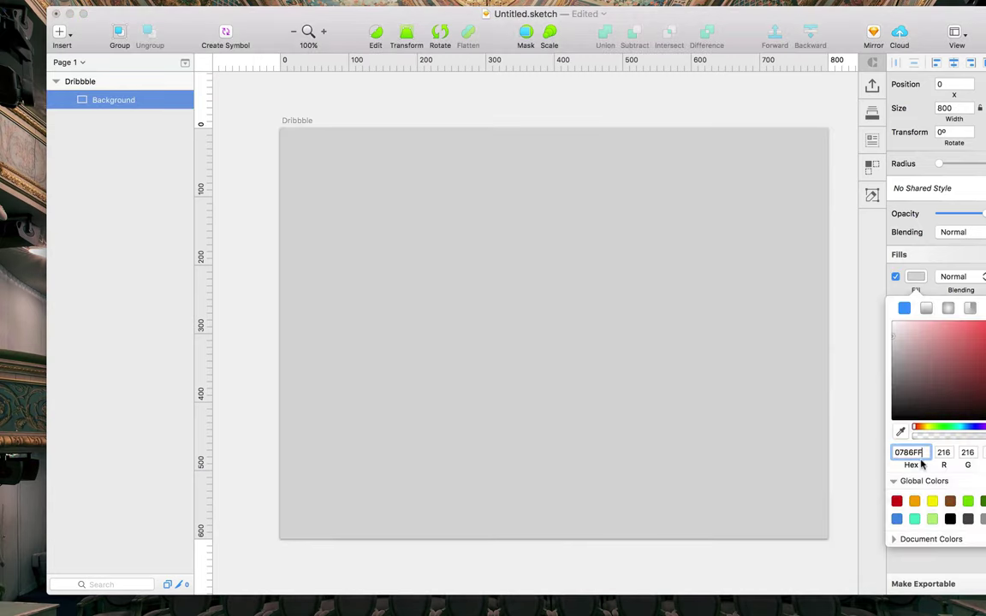
key("Return")
left_click(713, 118)
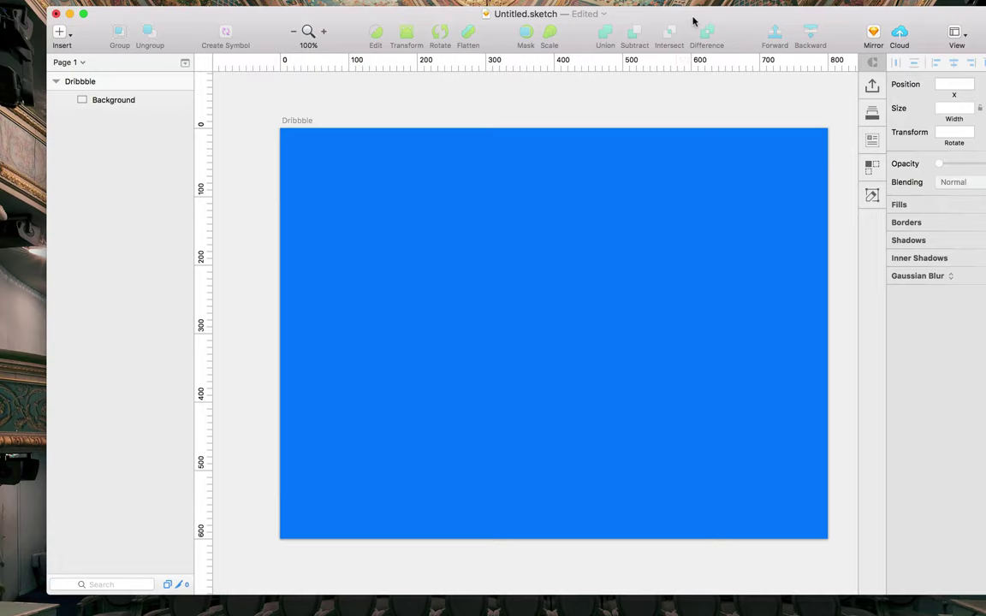
Draw a rectangle about 117 × 34 px for the capsule in the artboard's upper-left area
left_click_drag(690, 18, 648, 20)
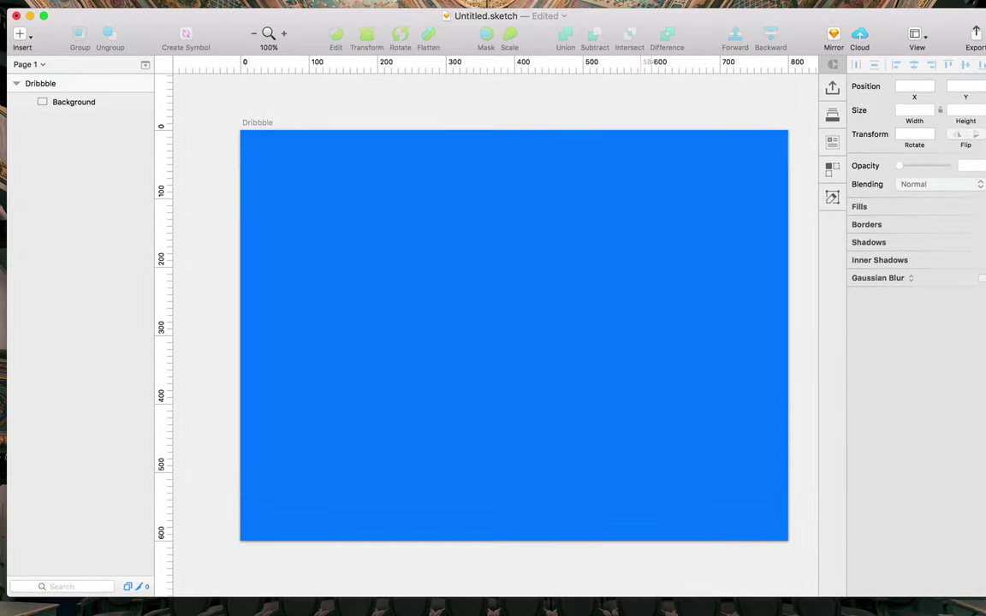
key("r")
left_click_drag(350, 207, 433, 230)
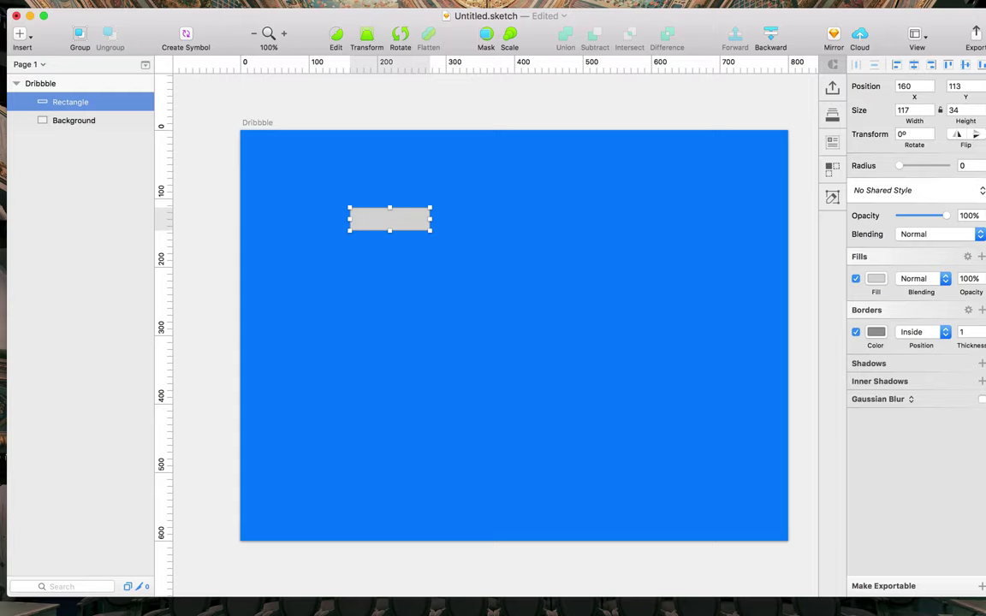
Show the tutorial's capsule and container size diagram and arrange the browser beside the Sketch canvas
left_click_drag(985, 8, 761, 32)
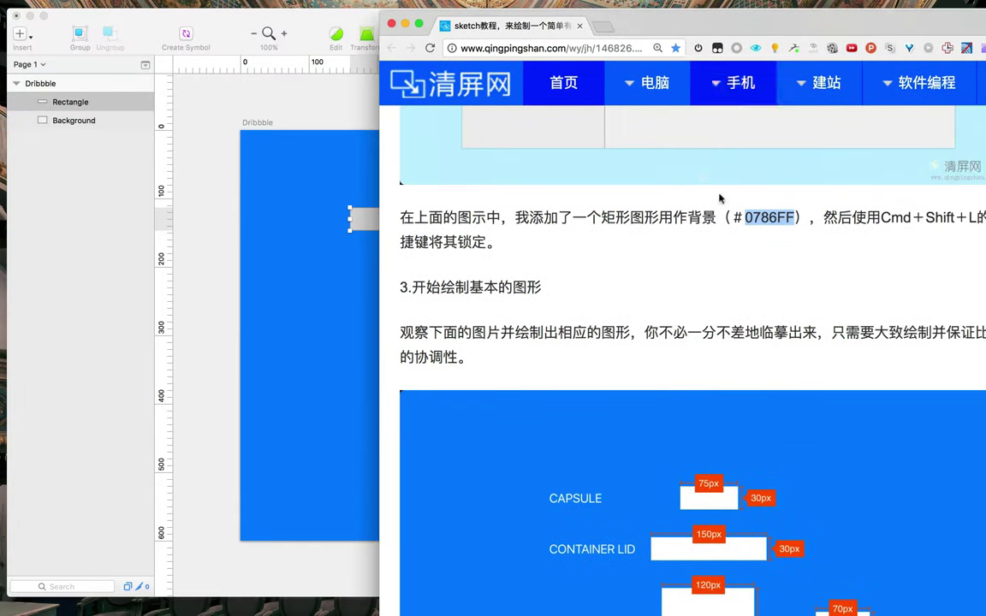
scroll(705, 288, "down", 5)
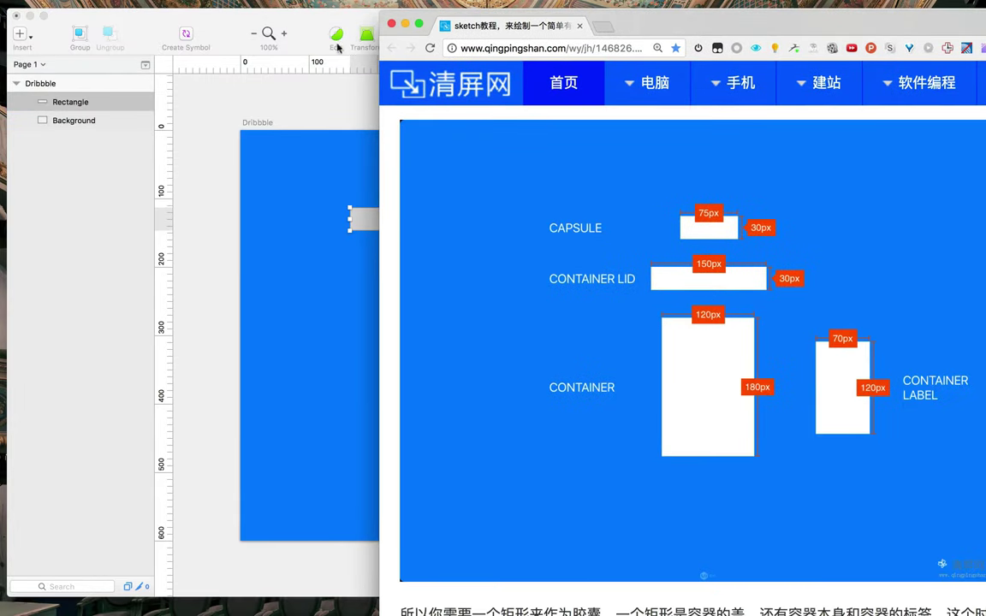
mouse_move(322, 23)
left_mouse_down()
mouse_move(246, 29)
mouse_move(322, 23)
left_mouse_up()
left_click_drag(860, 22, 752, 49)
mouse_move(809, 24)
left_mouse_down()
mouse_move(937, 25)
mouse_move(865, 26)
left_mouse_up()
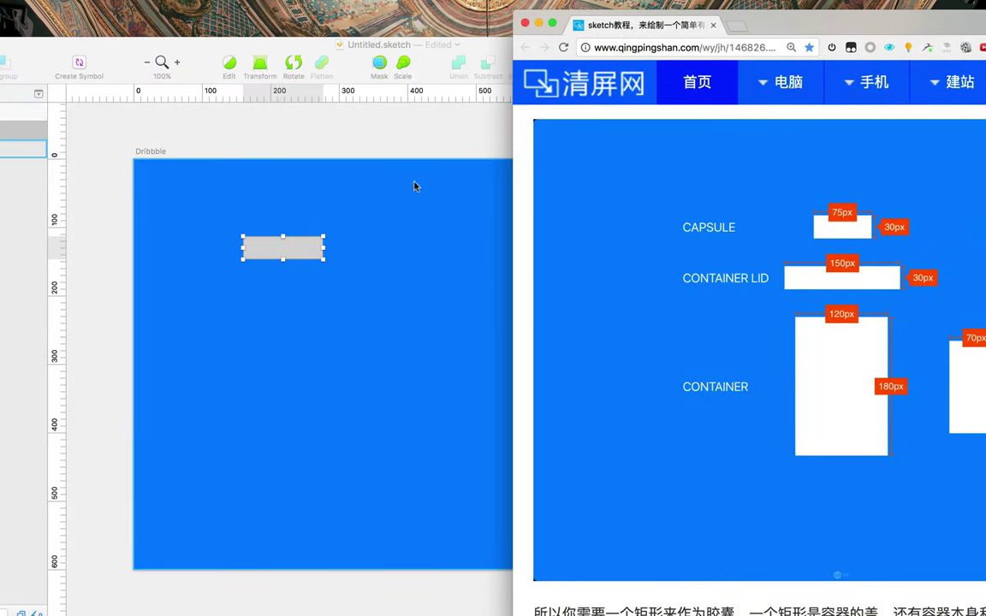
Draw a rectangle about 242 × 41 px for the container lid below the capsule rectangle
left_click(224, 288)
key("r")
left_click_drag(211, 282, 375, 310)
Draw a rectangle about 160 × 248 px for the container below the lid and one about 108 × 166 px beside it for the label
key("r")
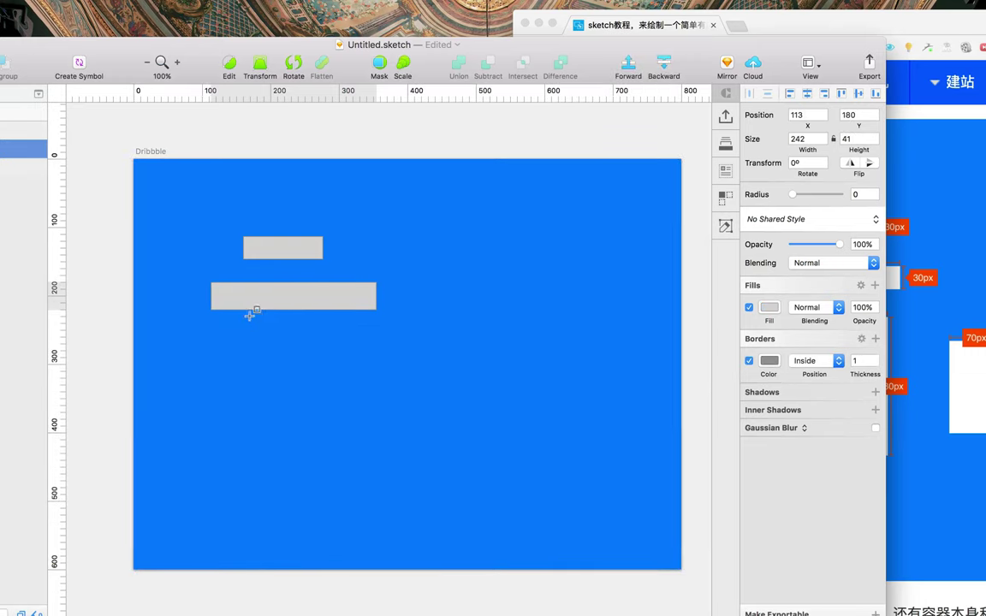
left_click_drag(249, 316, 359, 484)
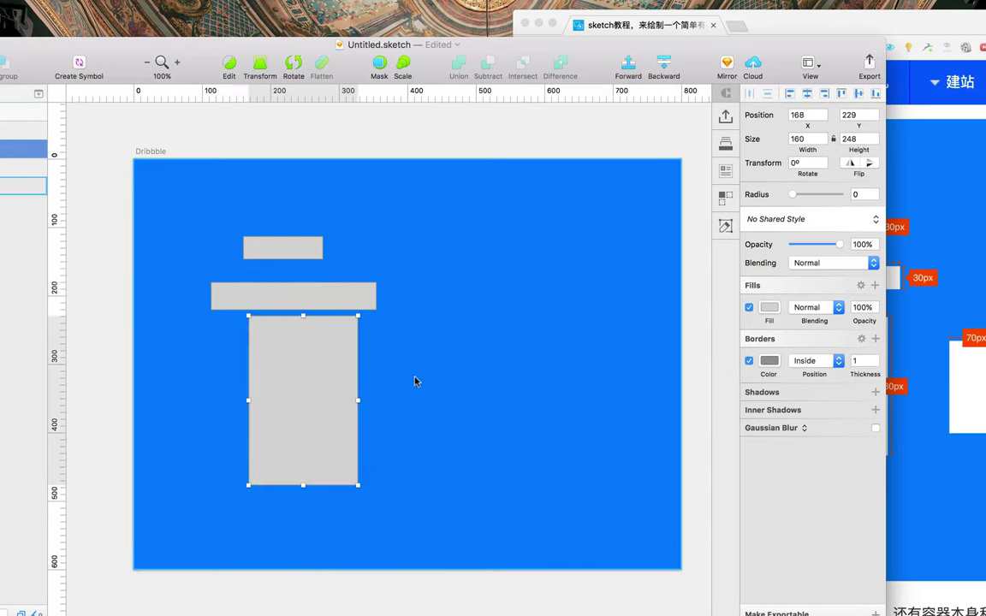
key("r")
left_click_drag(408, 348, 481, 460)
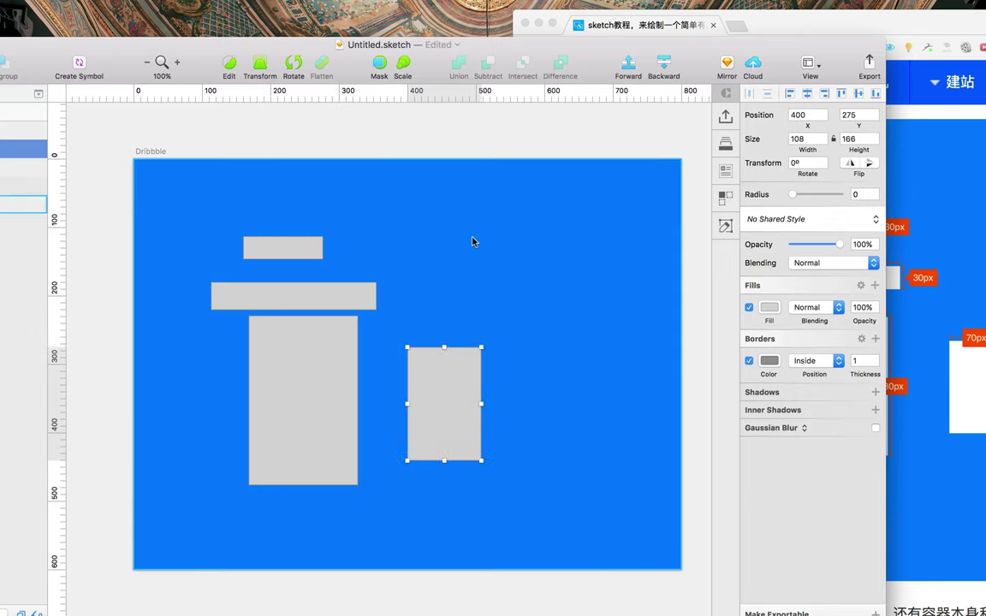
left_click(460, 251)
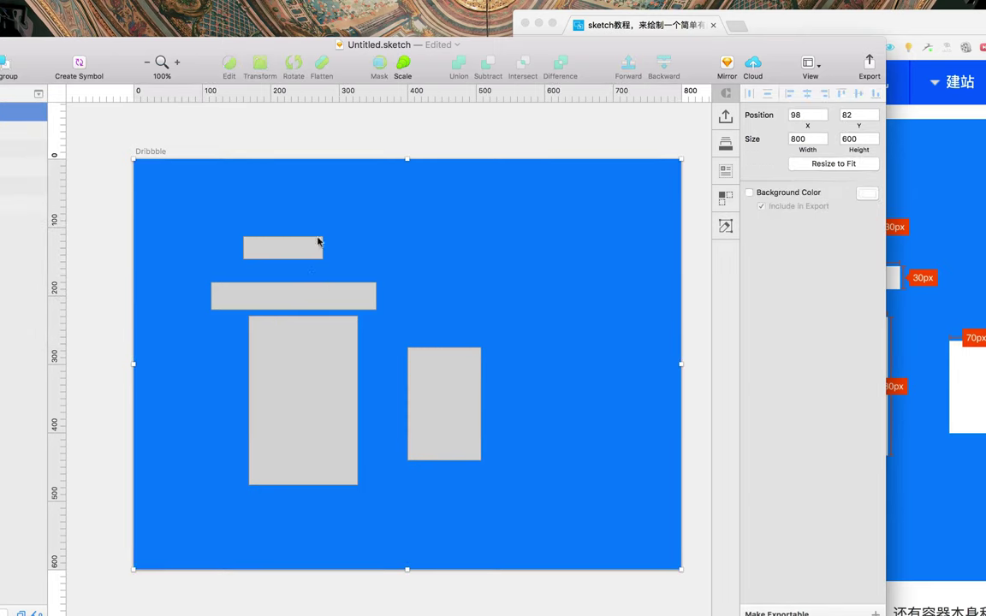
Select the Background rectangle and lock its layer
left_click(389, 138)
left_click(346, 171)
left_click_drag(305, 47, 454, 37)
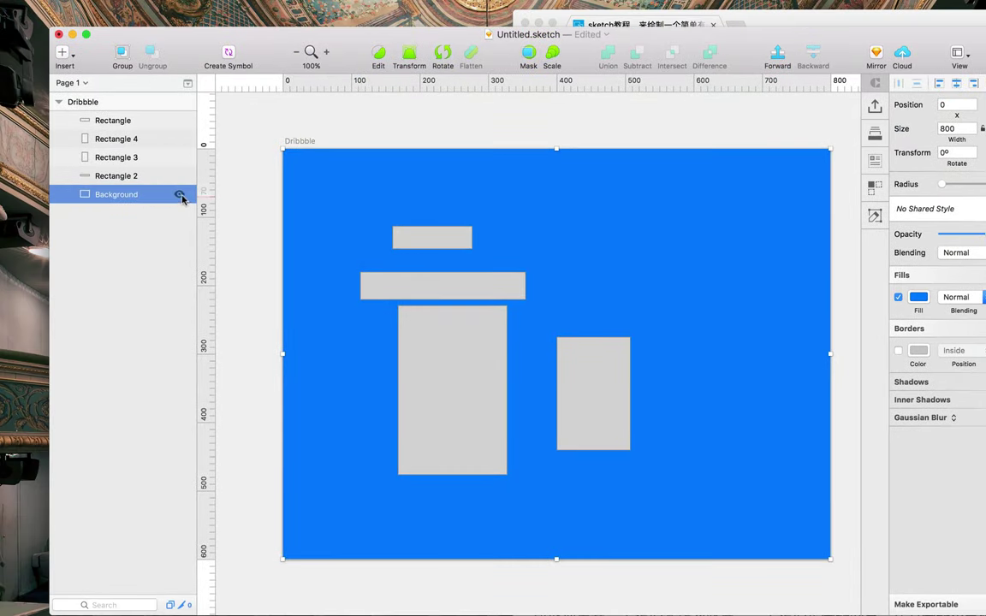
right_click(181, 195)
right_click(118, 194)
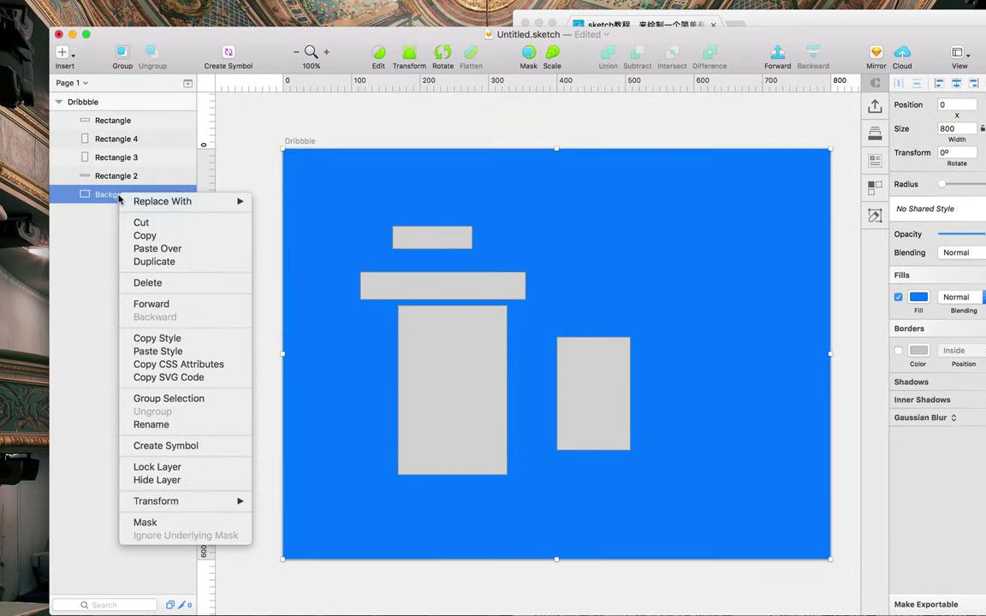
left_click(147, 470)
Rearrange the windows and move the capsule rectangle to about X 176, Y 122, centred above the lid rectangle
left_click_drag(408, 44, 394, 42)
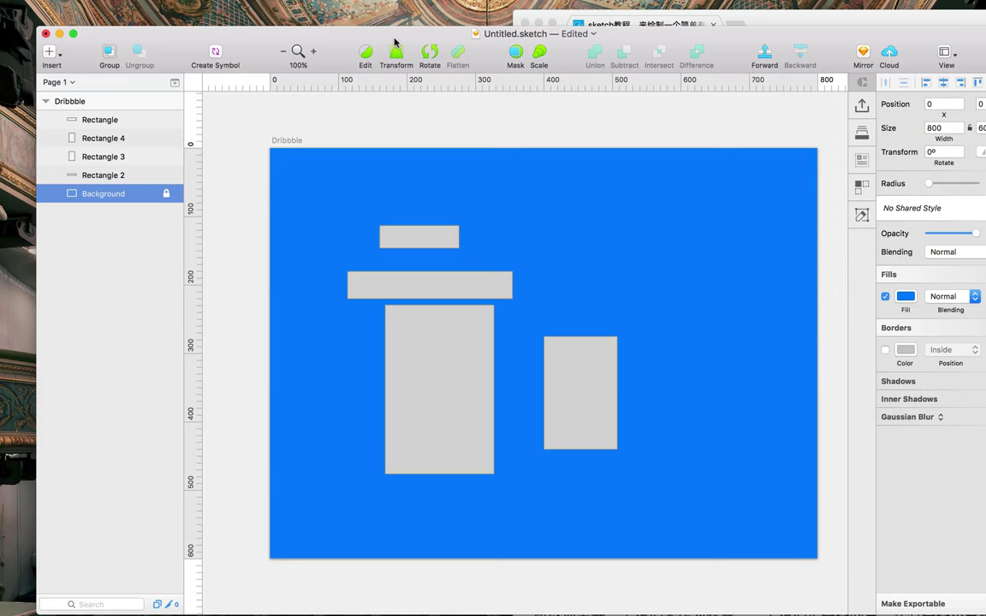
left_click_drag(436, 33, 400, 23)
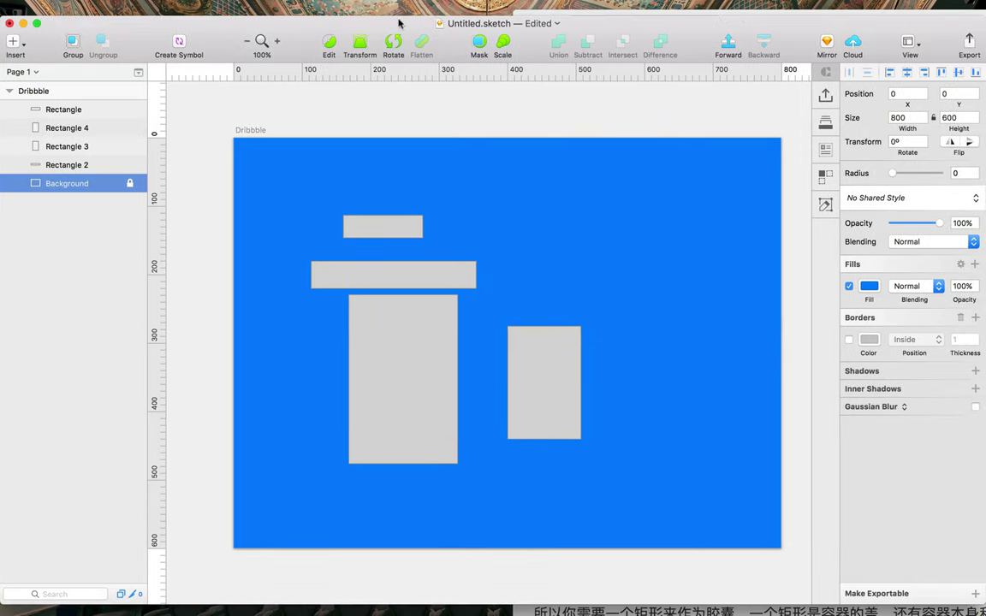
left_click_drag(541, 23, 541, 78)
left_click(690, 18)
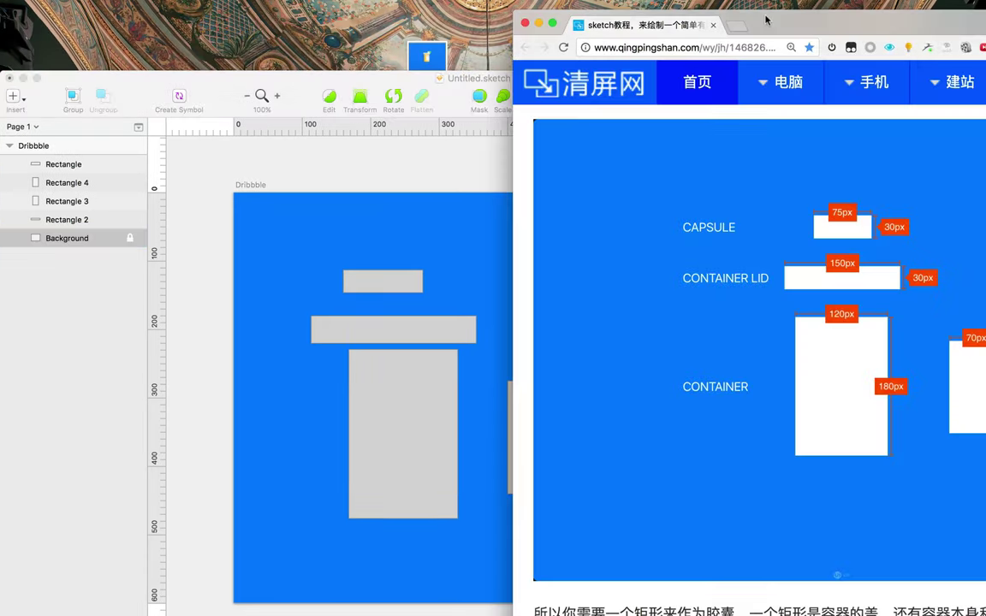
left_click(378, 278)
left_click_drag(392, 283, 404, 289)
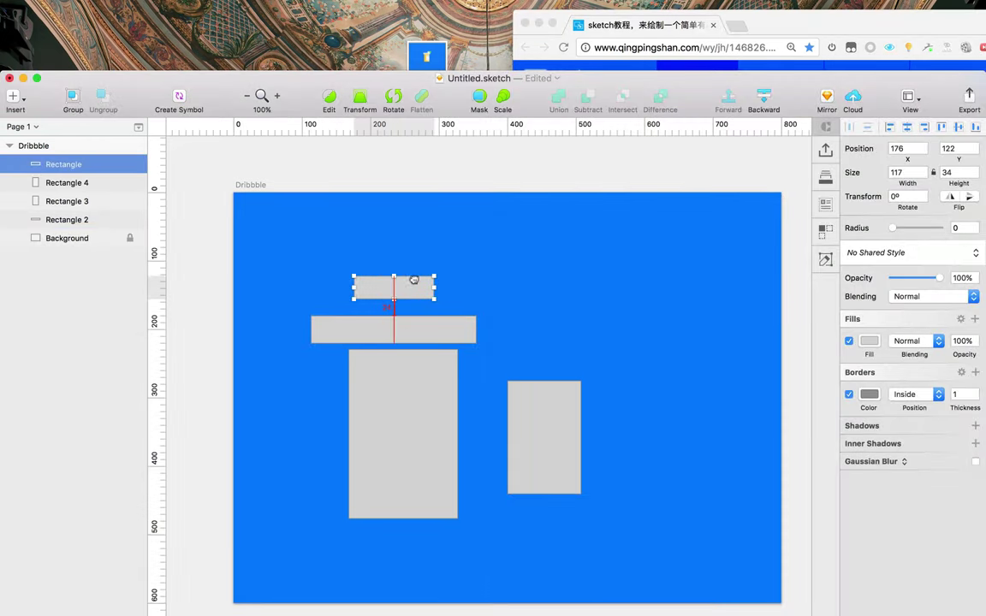
Check the tutorial's capsule rounding example in the browser and set the capsule rectangle's corner radius to 100 in Sketch
left_click(795, 23)
scroll(702, 290, "down", 10)
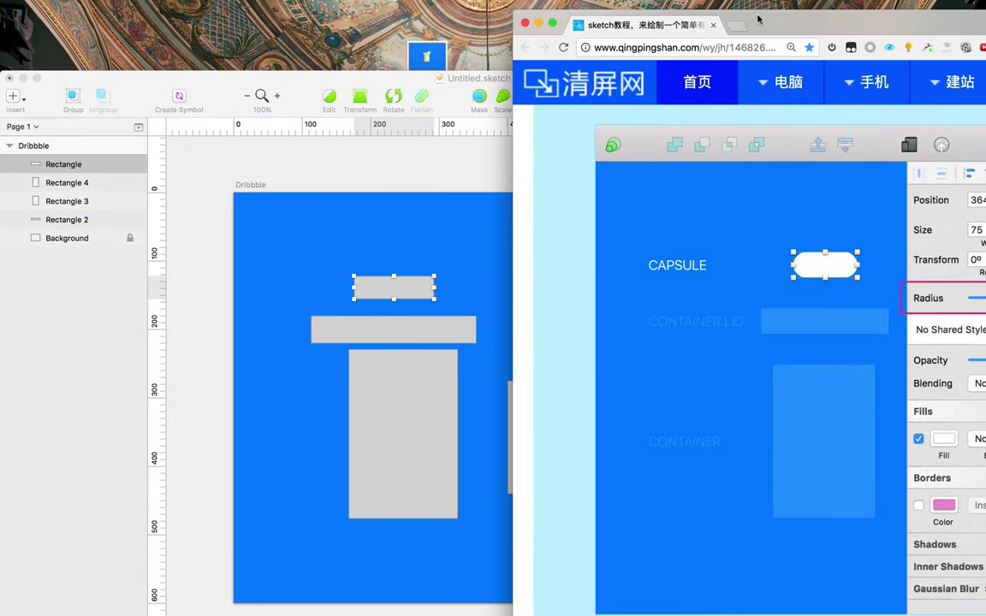
mouse_move(755, 22)
left_mouse_down()
mouse_move(597, 5)
mouse_move(620, 10)
left_mouse_up()
left_click(275, 81)
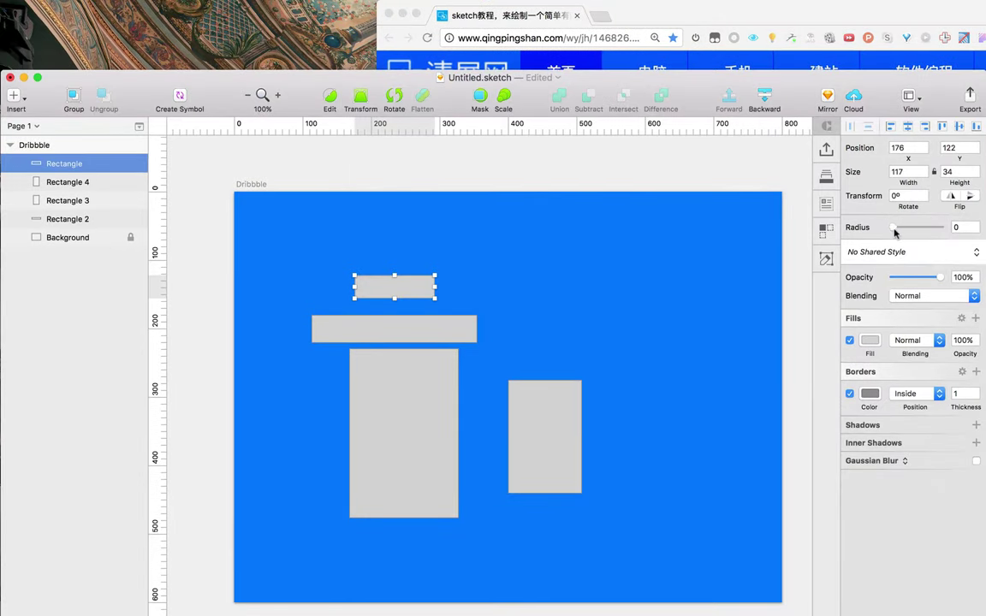
left_click_drag(893, 229, 943, 229)
Consult the tutorial's border setting and rounded shapes diagram, and turn off the capsule's border in Sketch
left_click(743, 22)
scroll(775, 291, "down", 5)
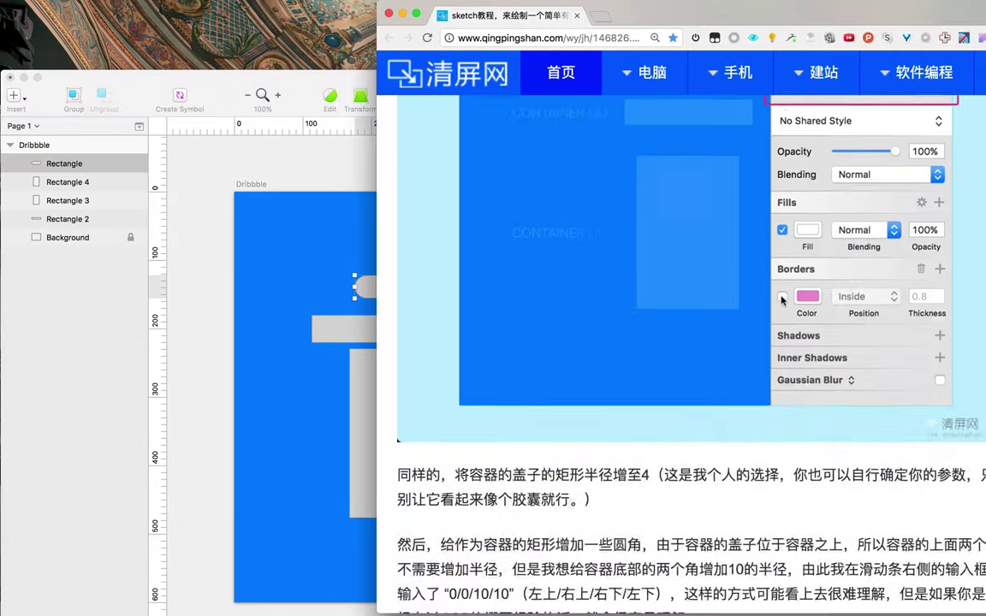
scroll(780, 299, "down", 10)
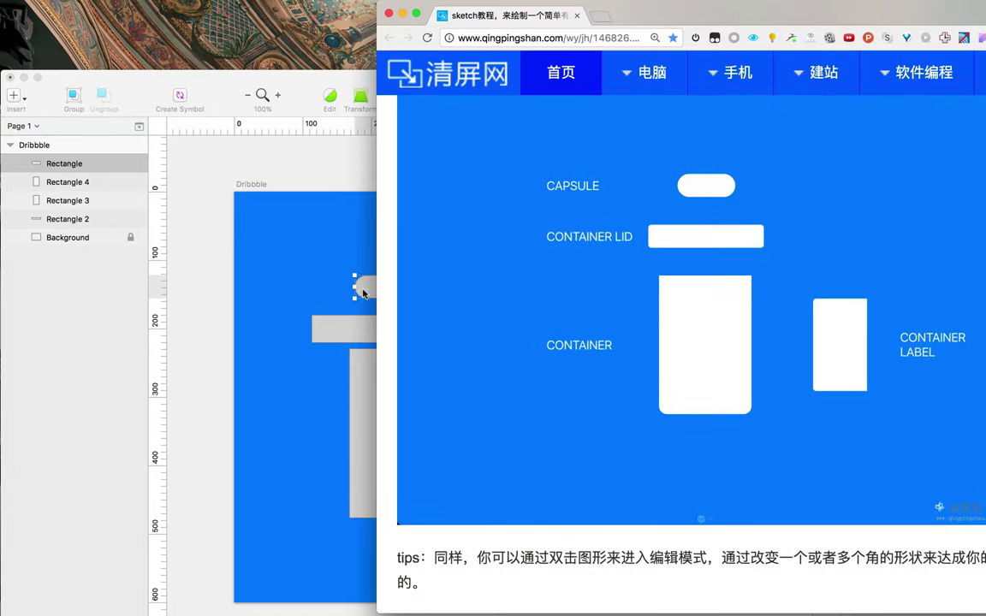
left_click(363, 293)
left_click(850, 393)
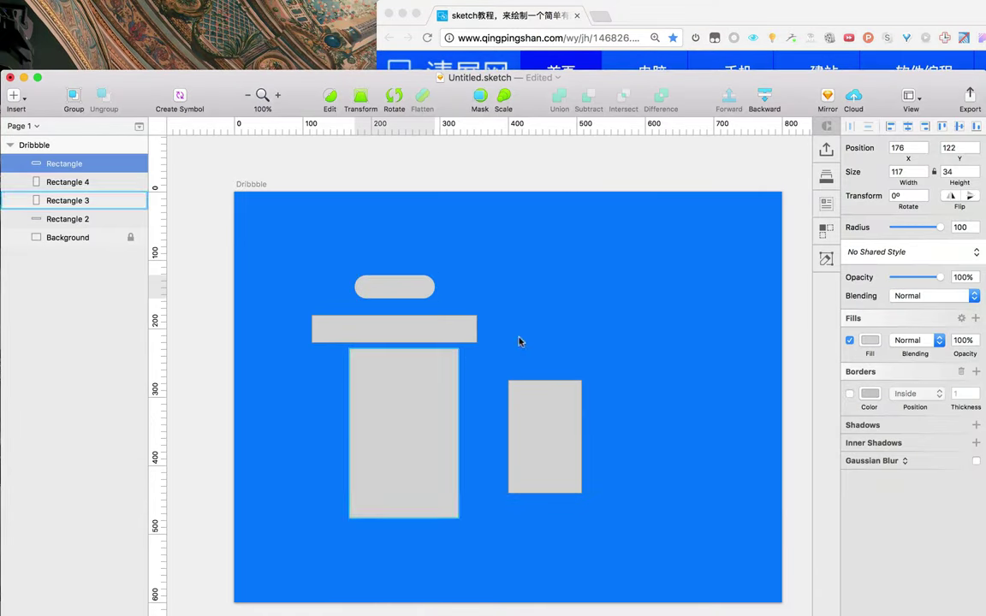
Set the capsule's fill to hex E2E2E2 and deselect it
left_click(870, 342)
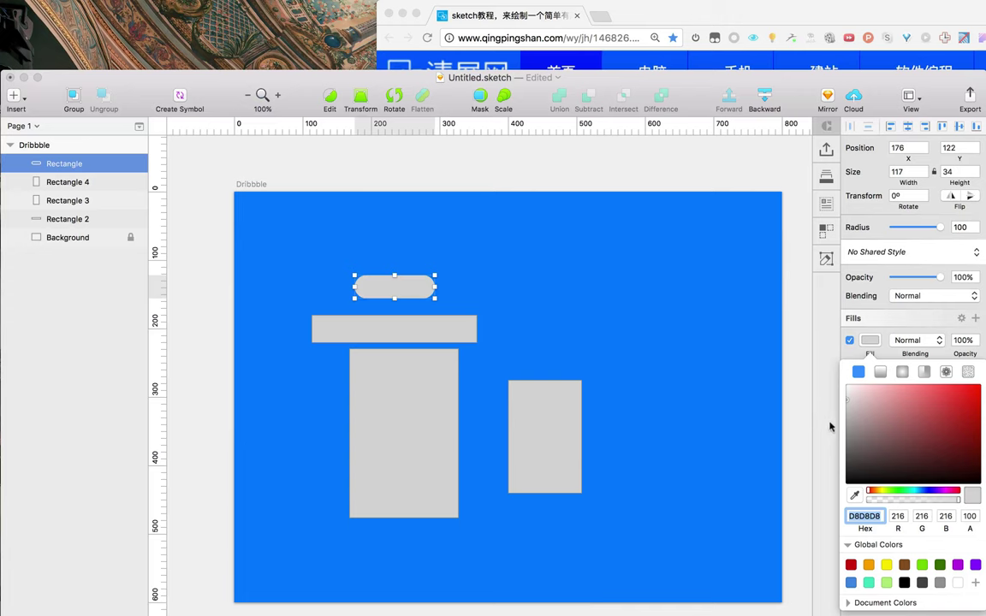
type("E2E2E2")
key("Return")
left_click(449, 296)
Turn off the lid rectangle's border and round its two bottom corners, using radius 8
left_click(416, 321)
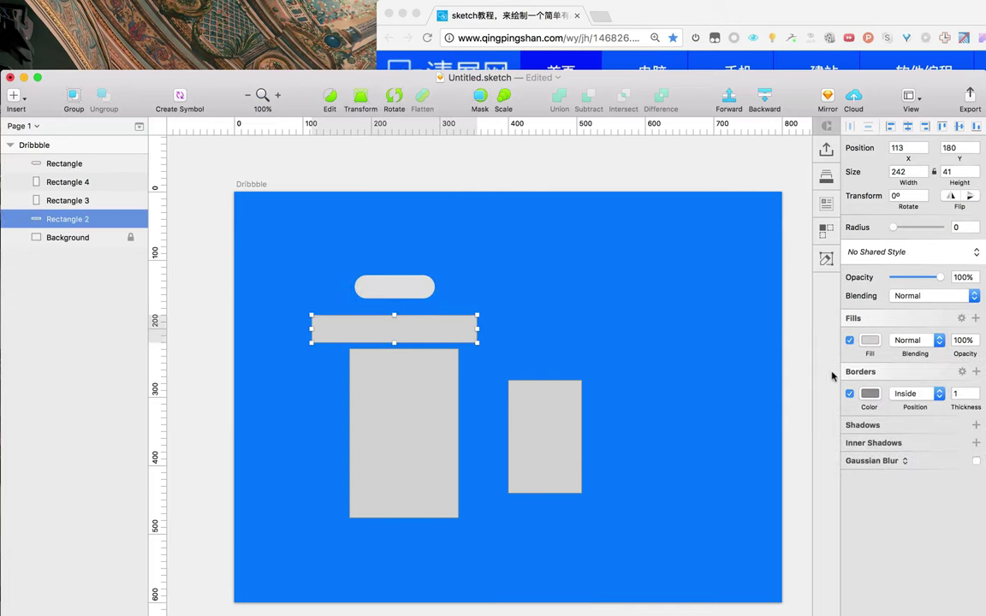
left_click(850, 394)
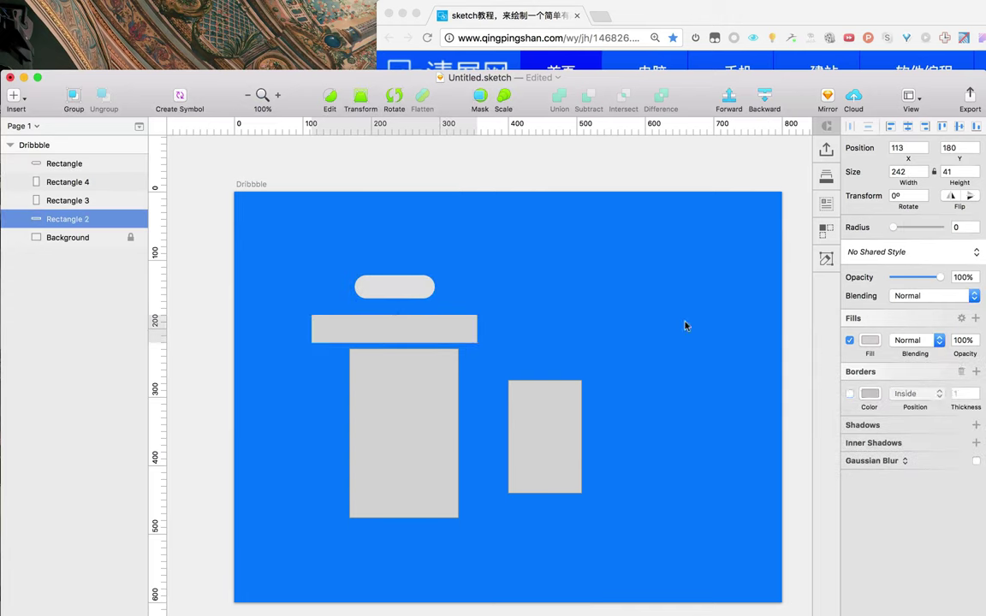
double_click(405, 337)
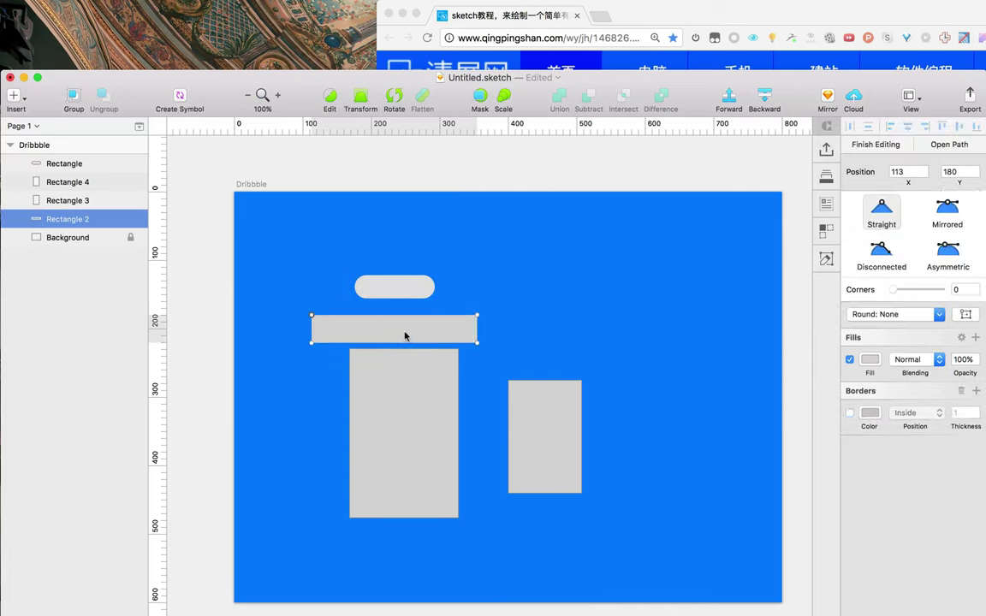
left_click(477, 344)
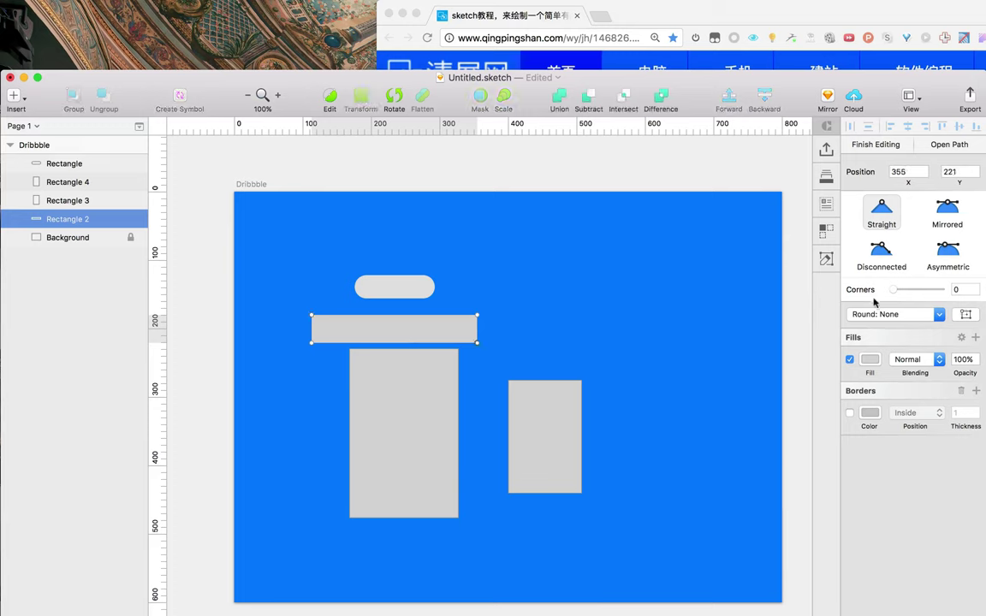
left_click_drag(891, 295, 899, 292)
left_click(312, 343)
type("8")
key("Return")
left_click(620, 302)
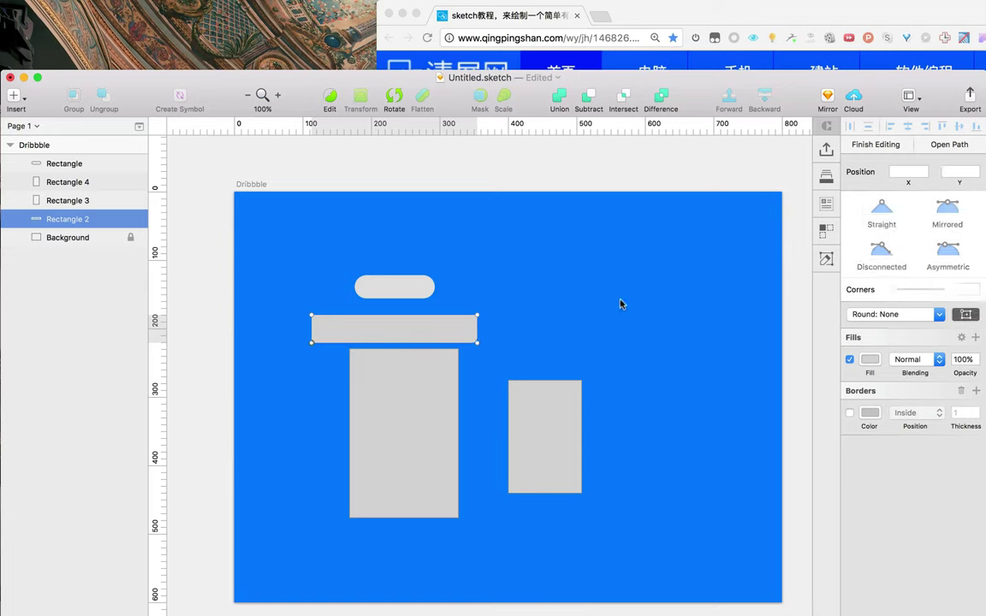
left_click(589, 324)
left_click(583, 327)
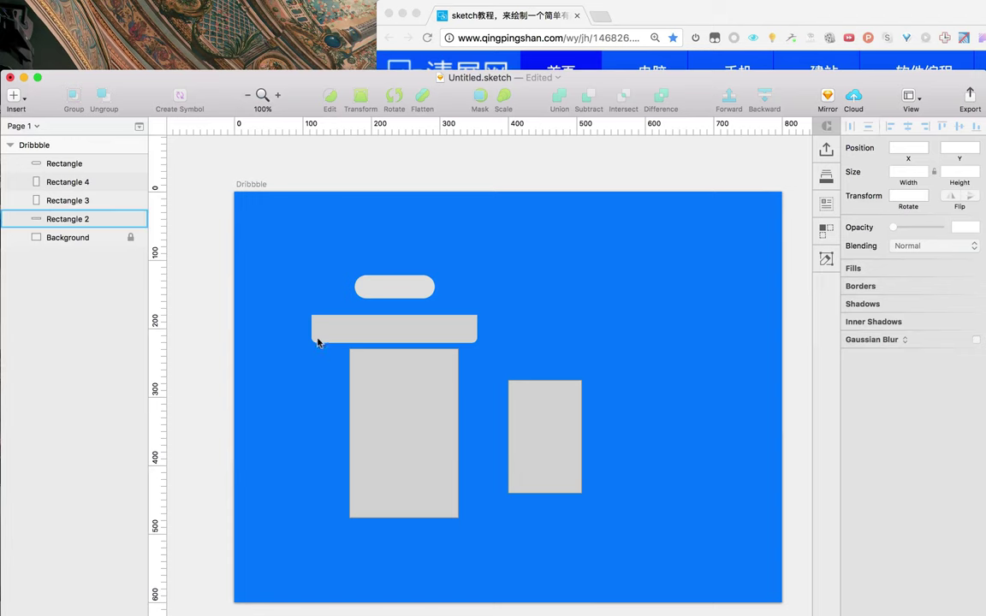
Round the container rectangle's two bottom corners to radius 4 and turn off its border
scroll(310, 352, "down", 3)
scroll(311, 351, "up", 8)
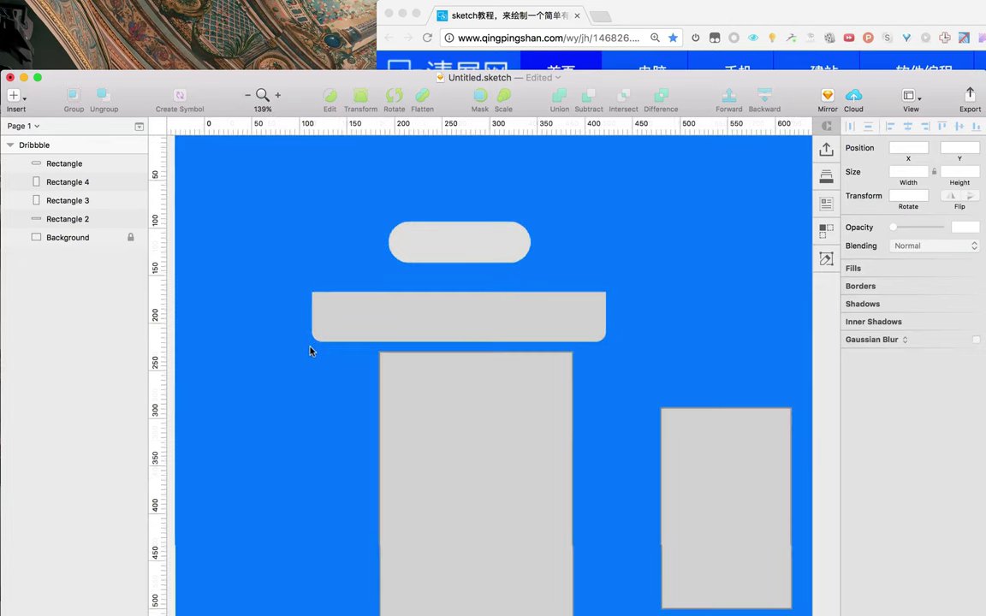
scroll(311, 351, "up", 5)
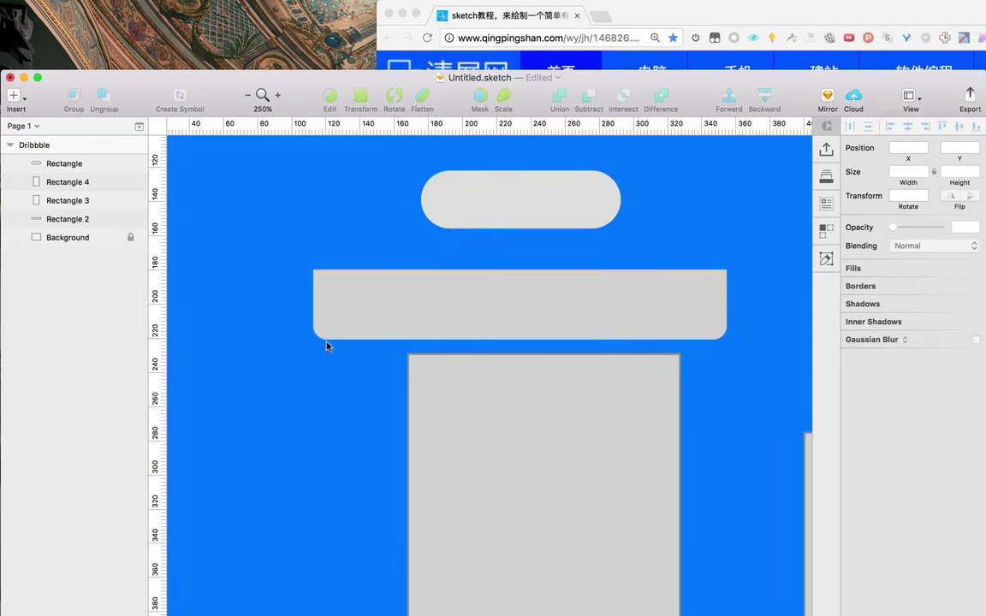
scroll(660, 399, "up", 2)
scroll(661, 399, "down", 8)
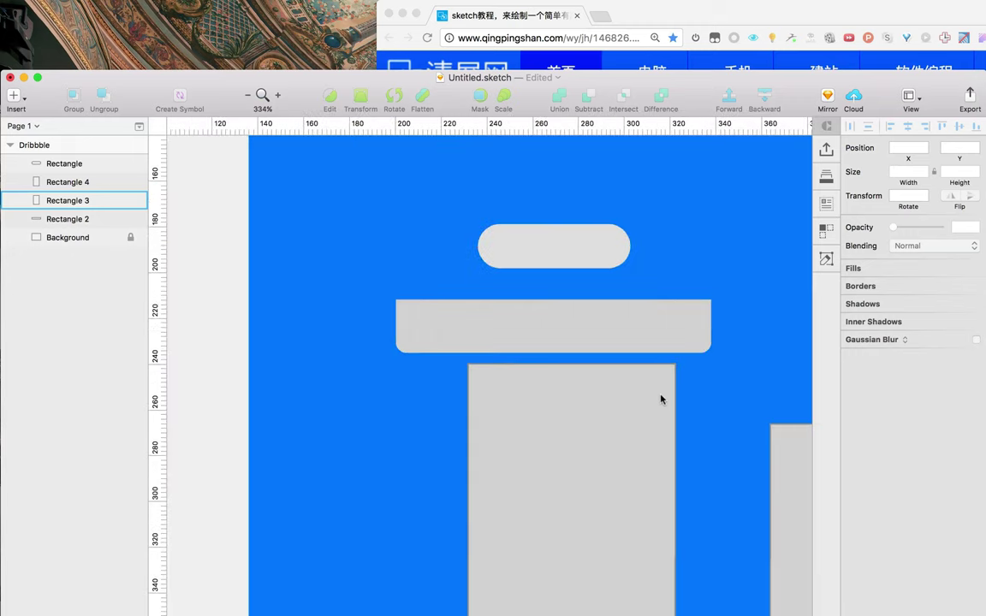
mouse_move(674, 300)
left_mouse_down()
mouse_move(523, 267)
mouse_move(490, 230)
left_mouse_up()
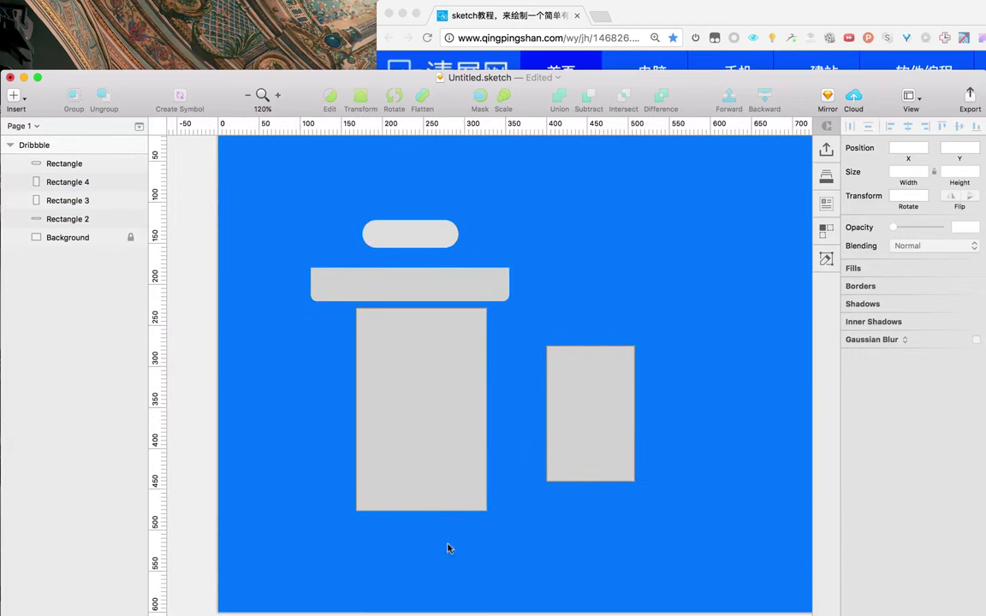
left_click(441, 462)
key("Return")
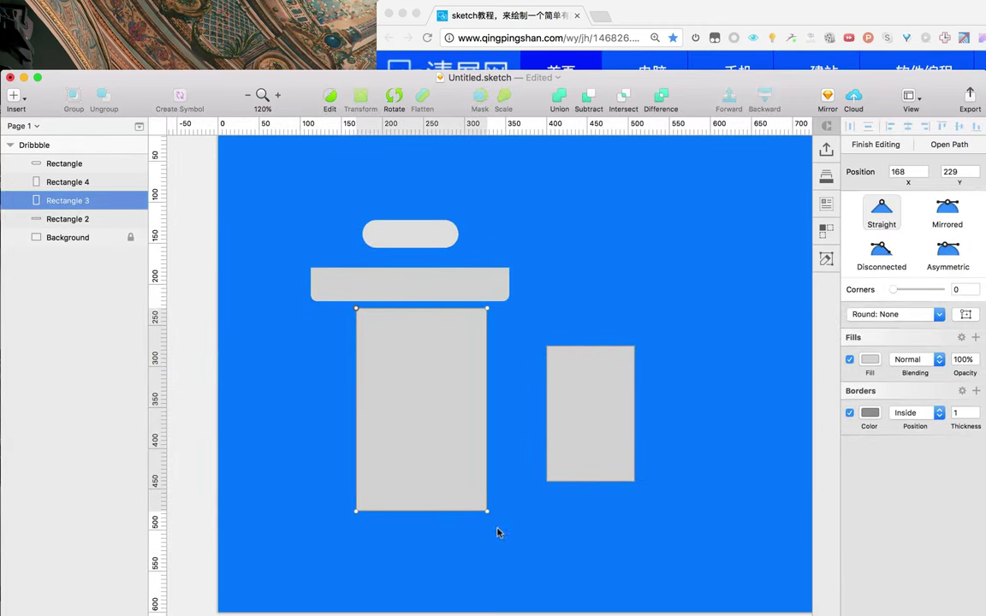
left_click(487, 513)
left_click(356, 512)
left_click(850, 415)
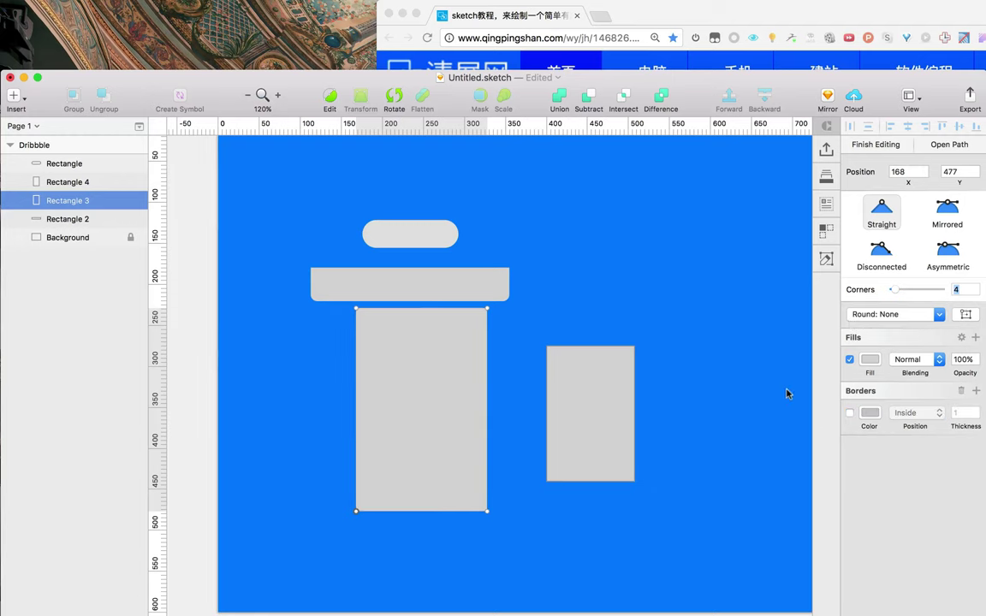
left_click(668, 327)
Turn off the label rectangle's border and deselect it
left_click(608, 310)
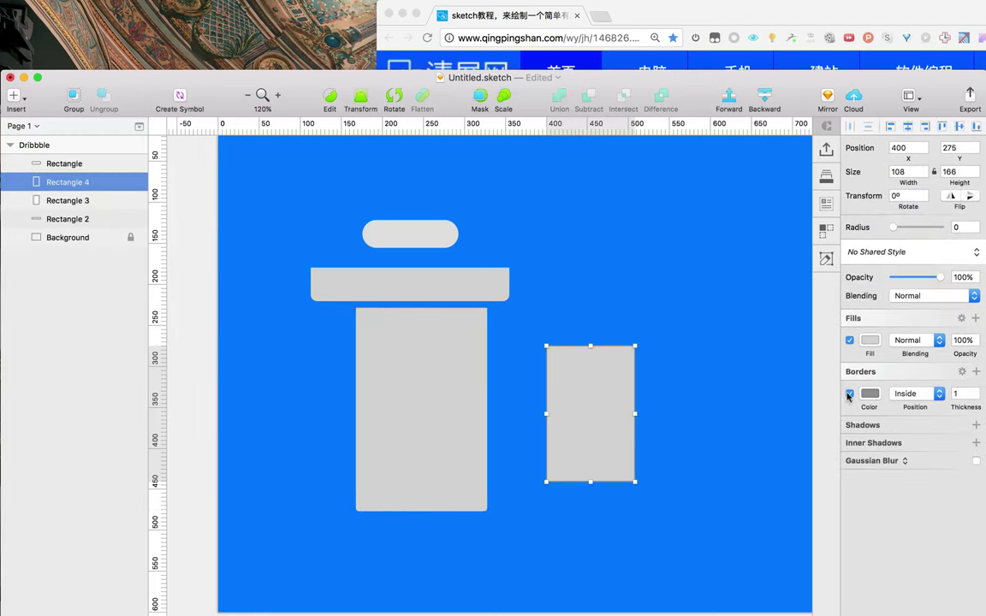
left_click(849, 395)
left_click(647, 295)
Find the container colour in the tutorial's colour diagram and set the container rectangle's fill to hex FED258 in Sketch
left_click(715, 11)
scroll(726, 279, "down", 8)
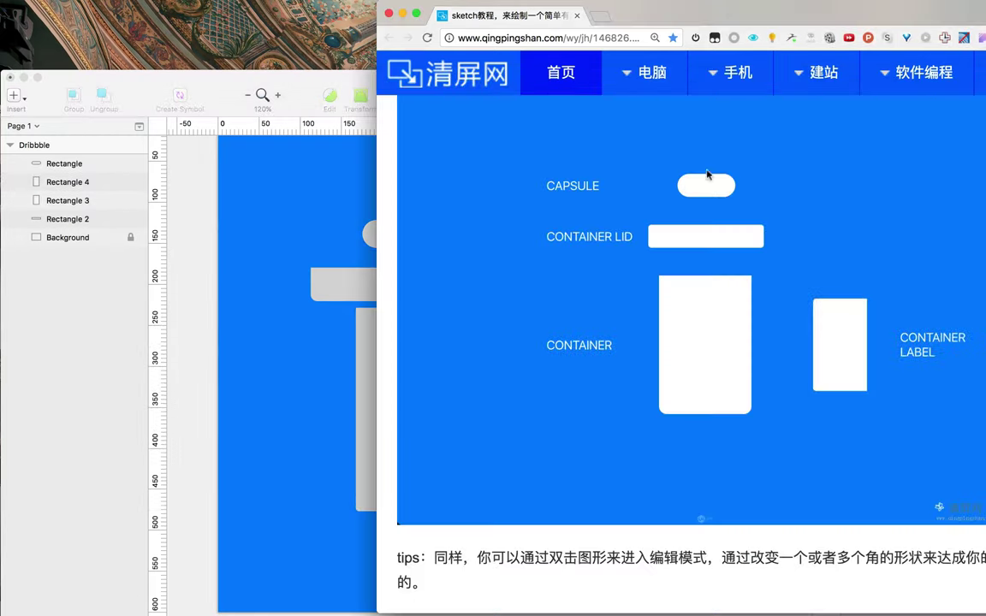
scroll(726, 279, "up", 1)
scroll(722, 291, "down", 3)
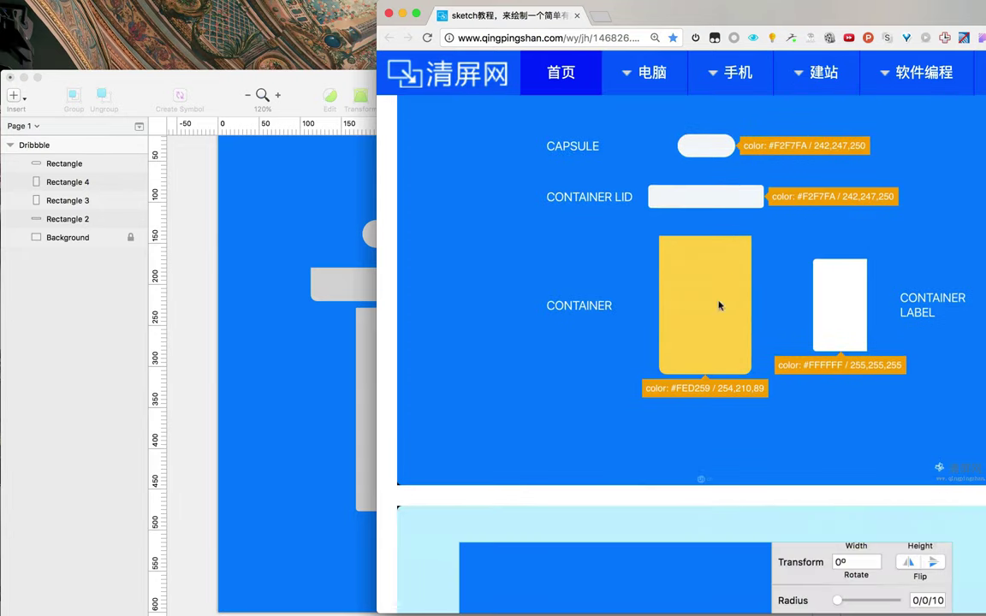
left_click(296, 403)
left_click(400, 395)
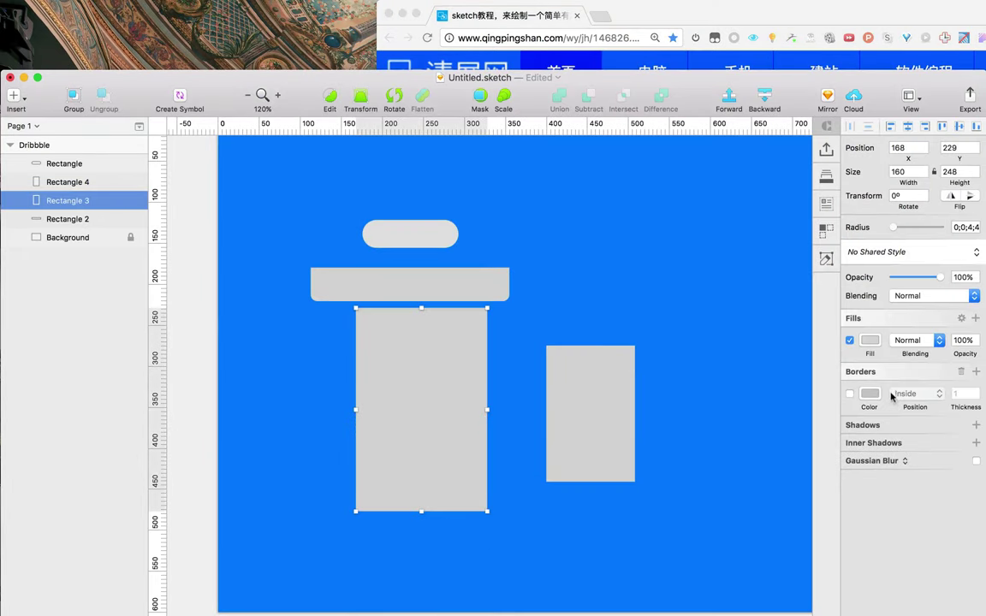
left_click(869, 340)
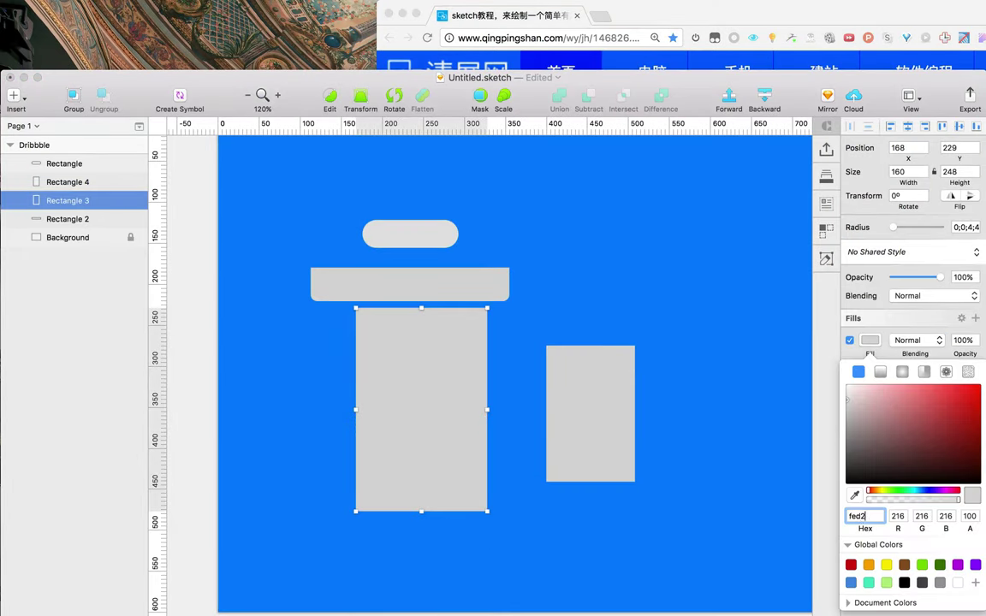
key("Return")
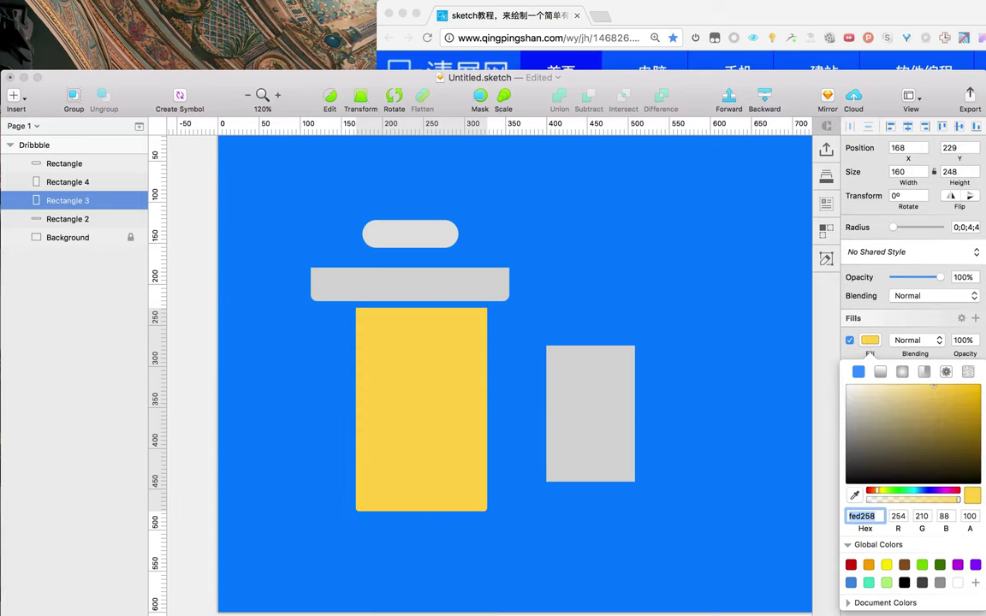
Check the capsule colour in the tutorial's diagram and set the capsule rectangle's fill to hex F2F7FA in Sketch
left_click(654, 6)
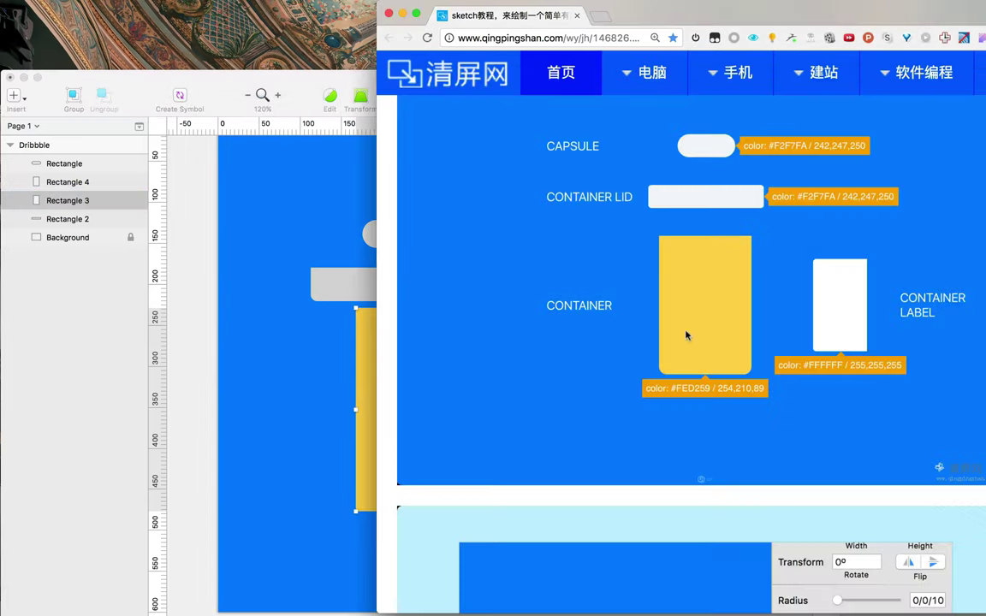
left_click(370, 242)
left_click(873, 514)
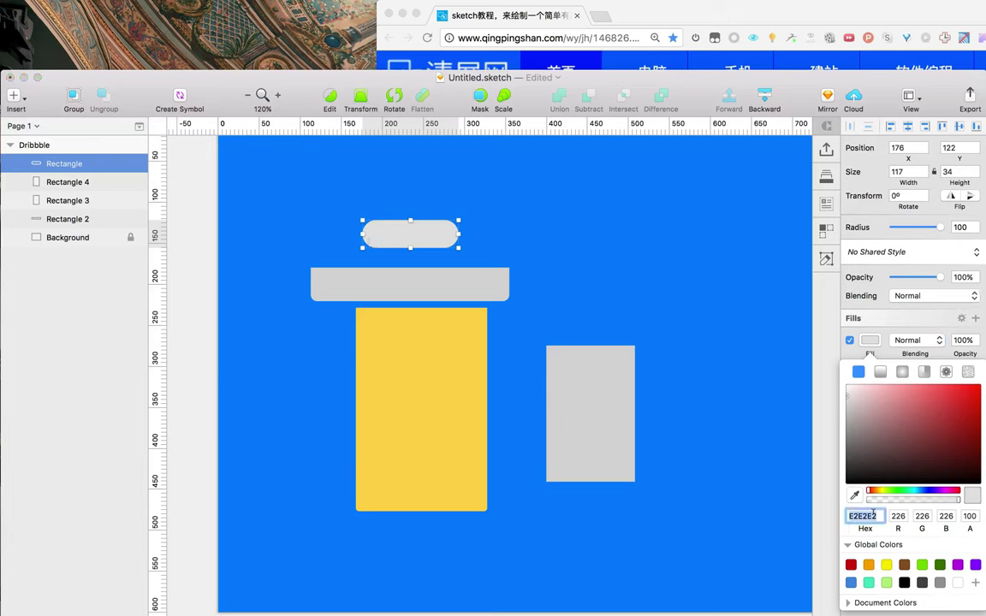
type("f2f7fa")
key("Return")
Set the lid rectangle's fill to hex F2F7FA
left_click(472, 334)
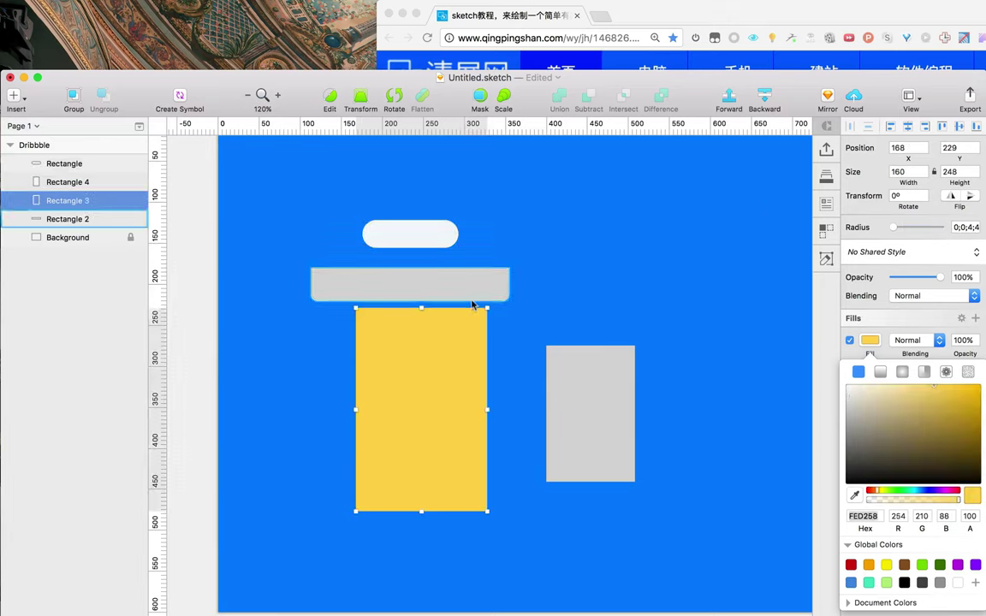
left_click(474, 291)
type("f2f7fa")
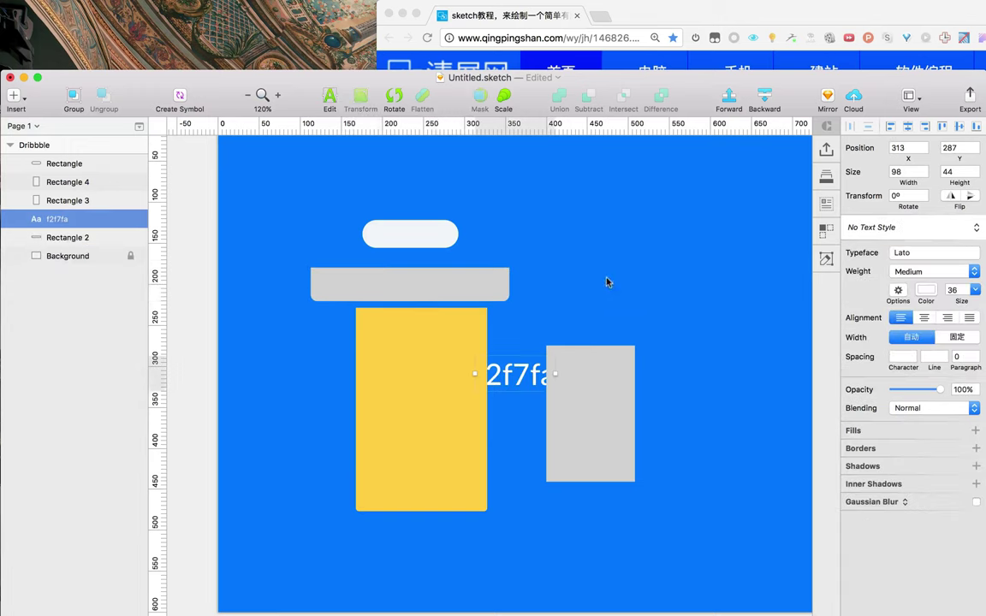
key("super+z")
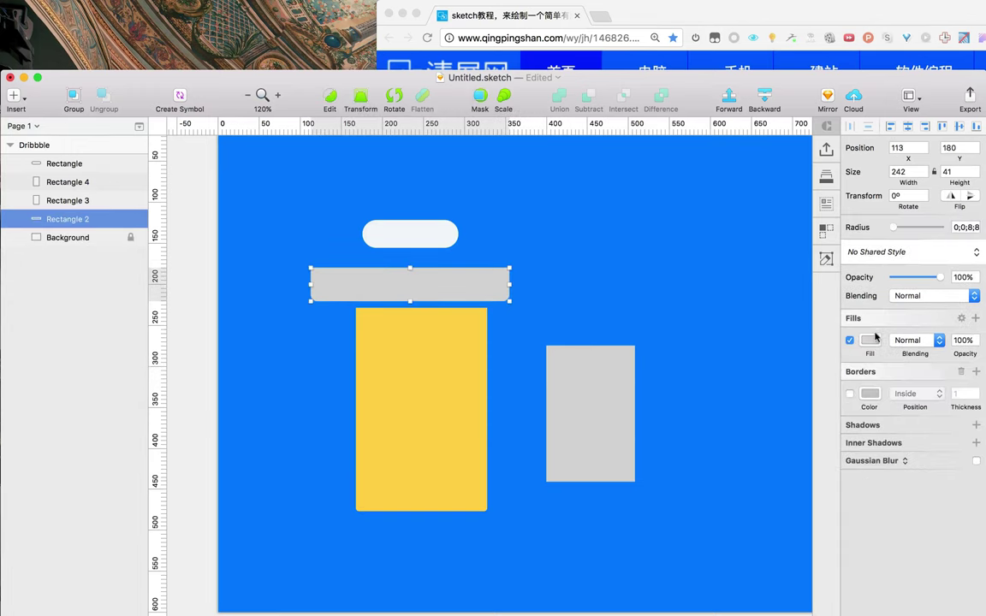
left_click(871, 340)
type("f2f7fa")
key("Return")
Fill the label rectangle with white and deselect it
left_click(588, 418)
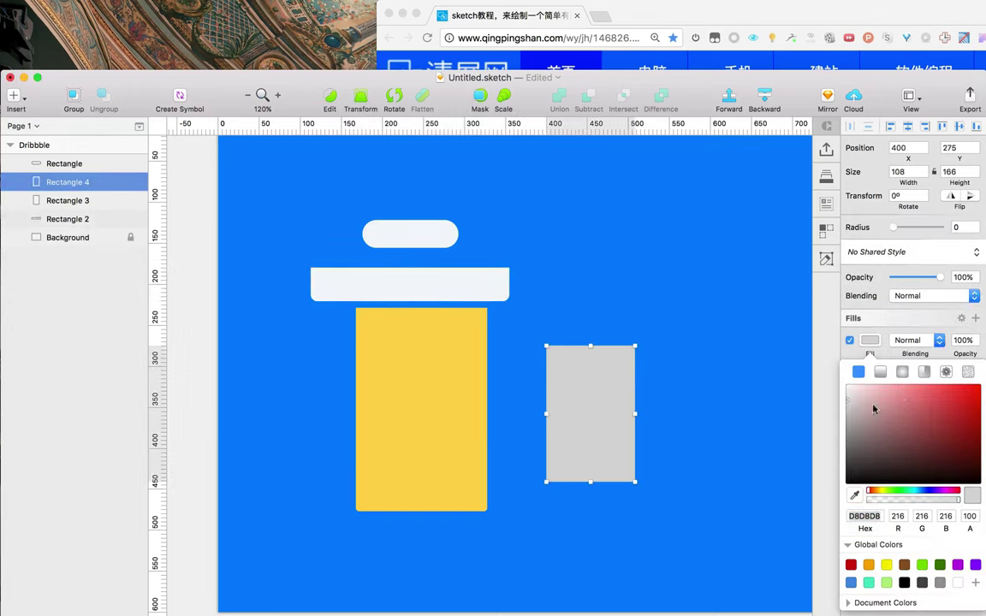
left_click_drag(892, 399, 712, 349)
left_click(651, 277)
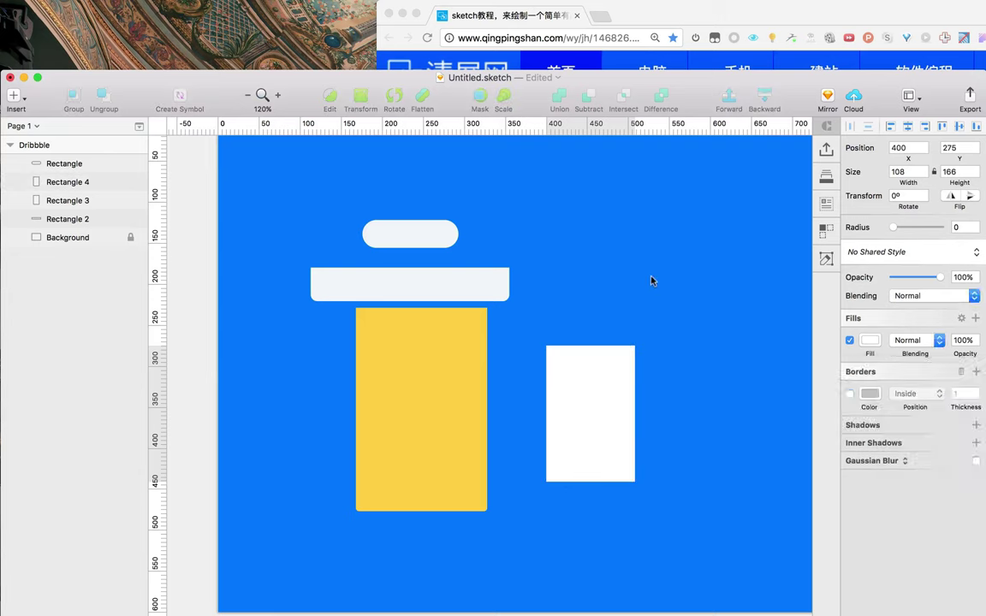
Check the tutorial's assembly section and align the label rectangle with the container's right edge in Sketch
left_click(764, 21)
scroll(723, 404, "down", 15)
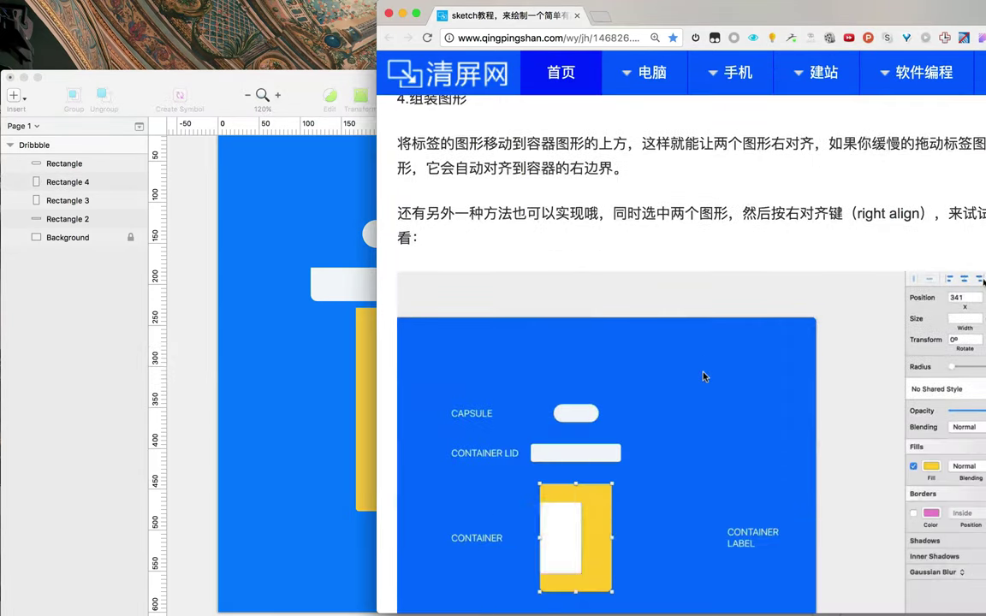
scroll(704, 377, "down", 5)
scroll(704, 377, "up", 2)
left_click(298, 407)
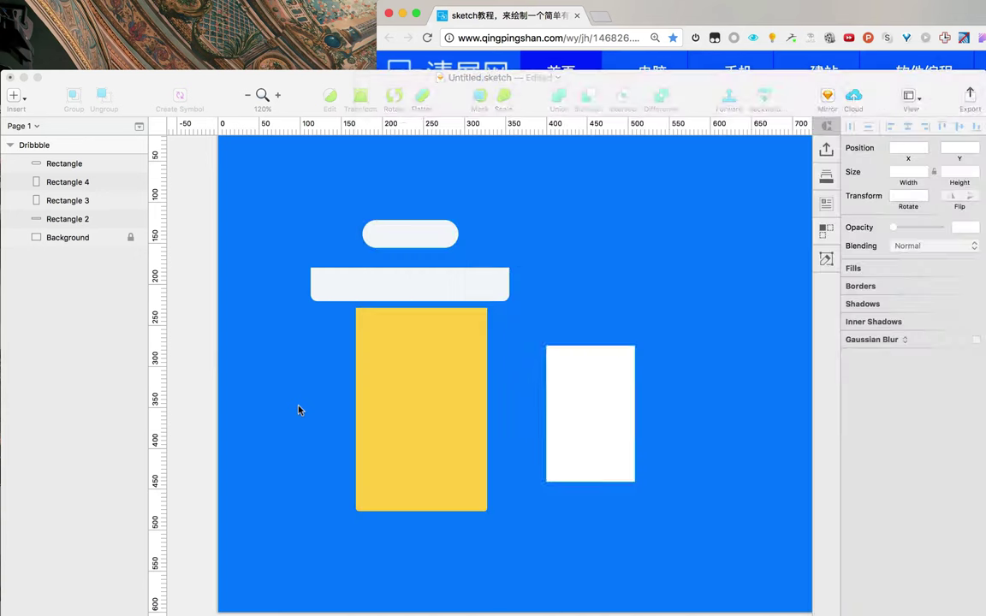
left_click(425, 378, "shift")
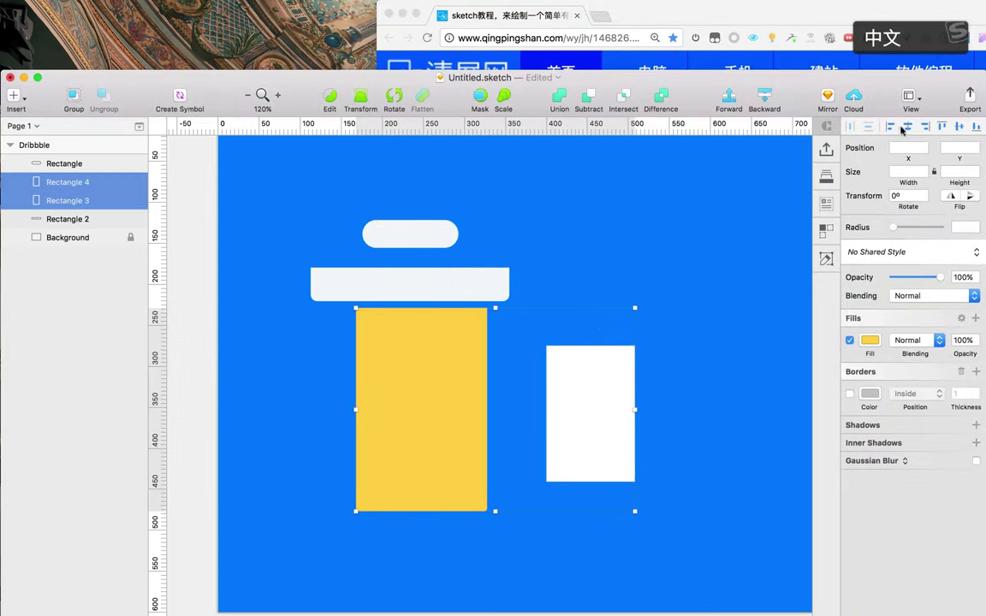
left_click(925, 127)
left_click(674, 279)
Move the container and label together so the container sits centred directly against the lid's underside
left_click(595, 316)
left_click(582, 371, "shift")
left_click_drag(583, 371, 434, 335)
left_click(533, 348)
Rename the white label rectangle's layer to "Label"
left_click(395, 357)
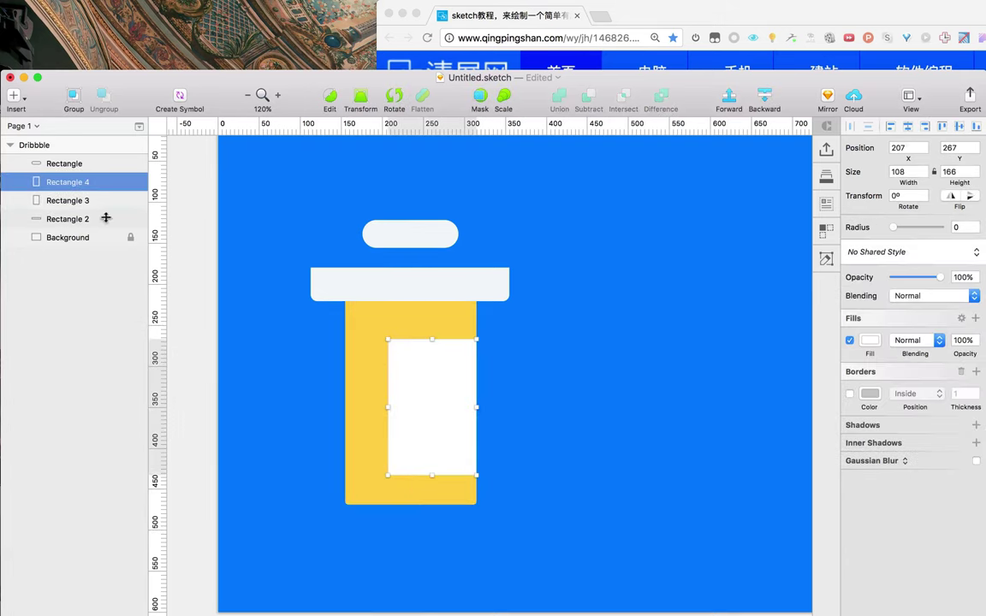
double_click(65, 189)
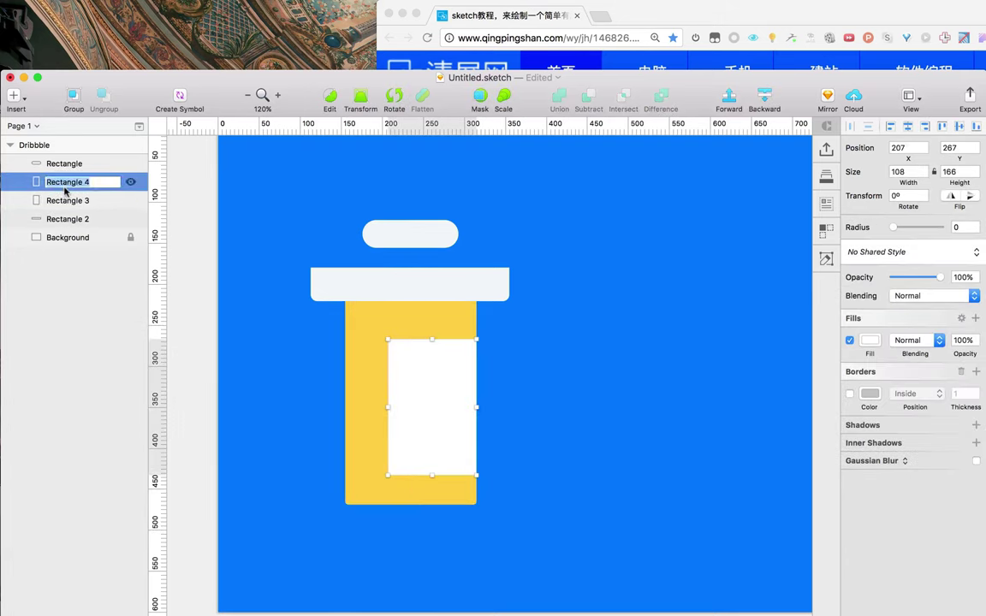
type("Label")
key("shift")
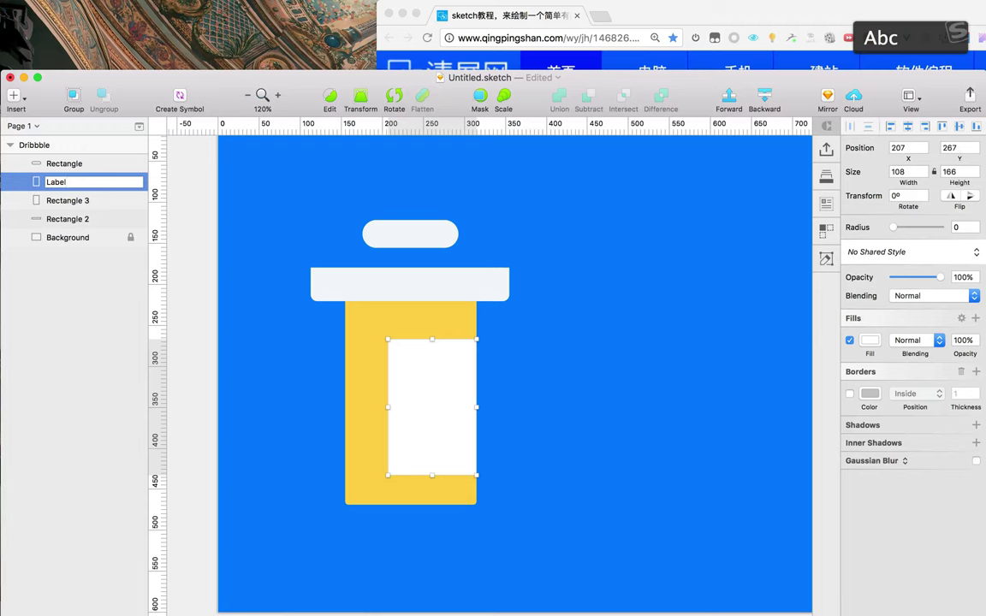
key("Return")
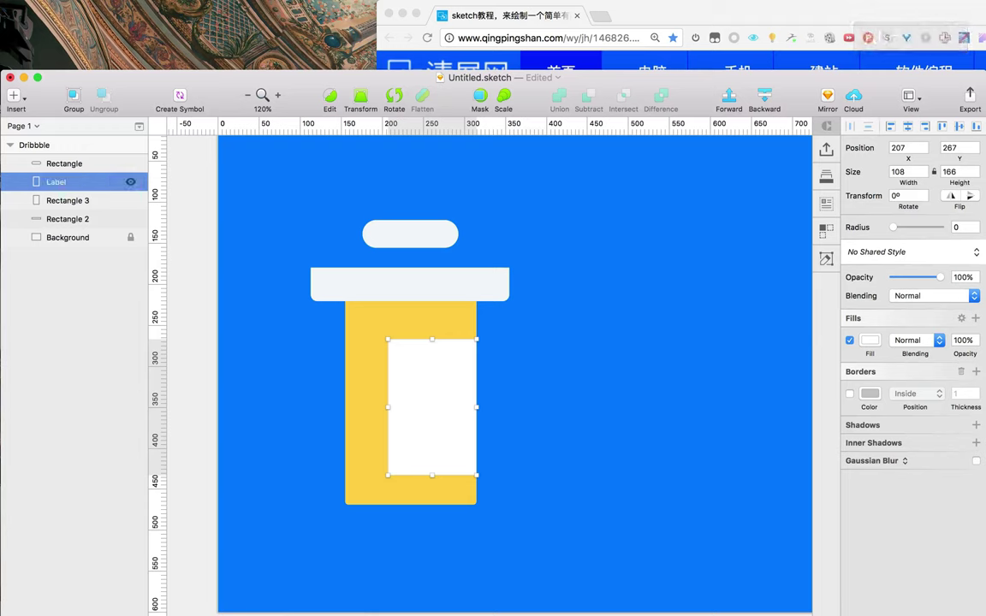
Rename the yellow container rectangle's layer to "Container"
left_click(320, 361)
left_click(351, 370)
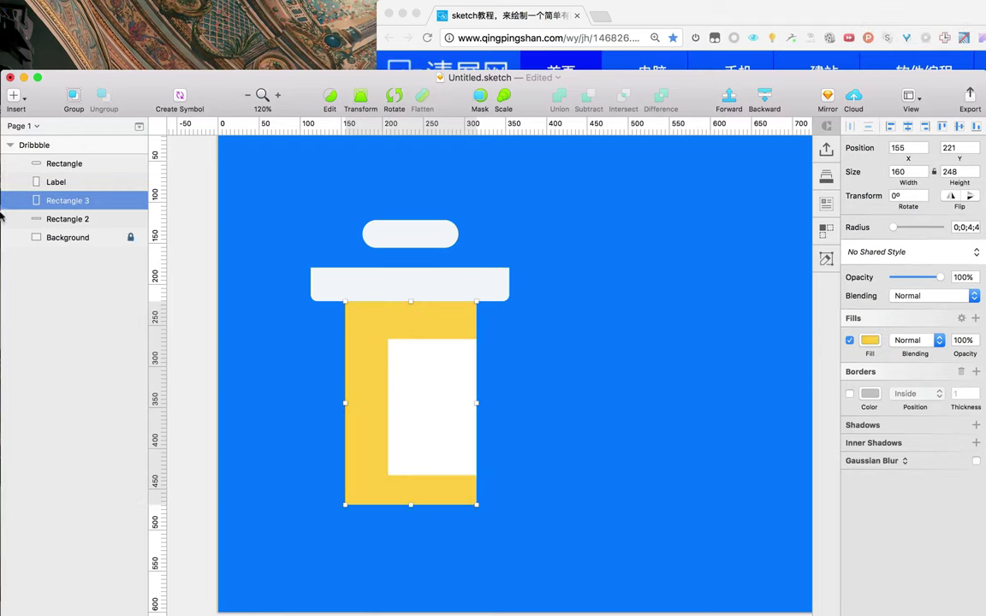
double_click(68, 200)
type("Containe")
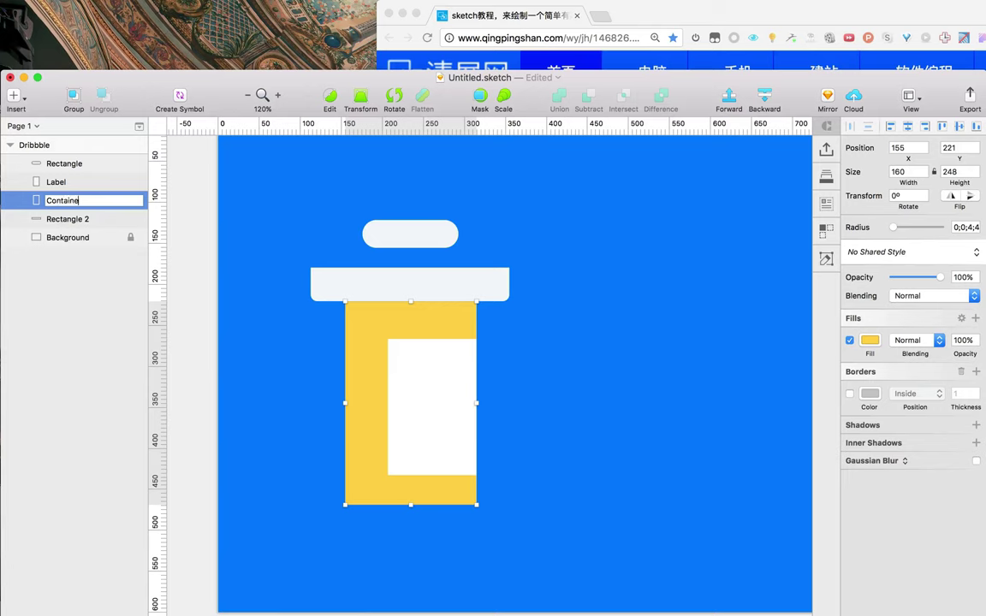
type("r")
key("Return")
Rename the lid rectangle's layer to "lid"
left_click(412, 280)
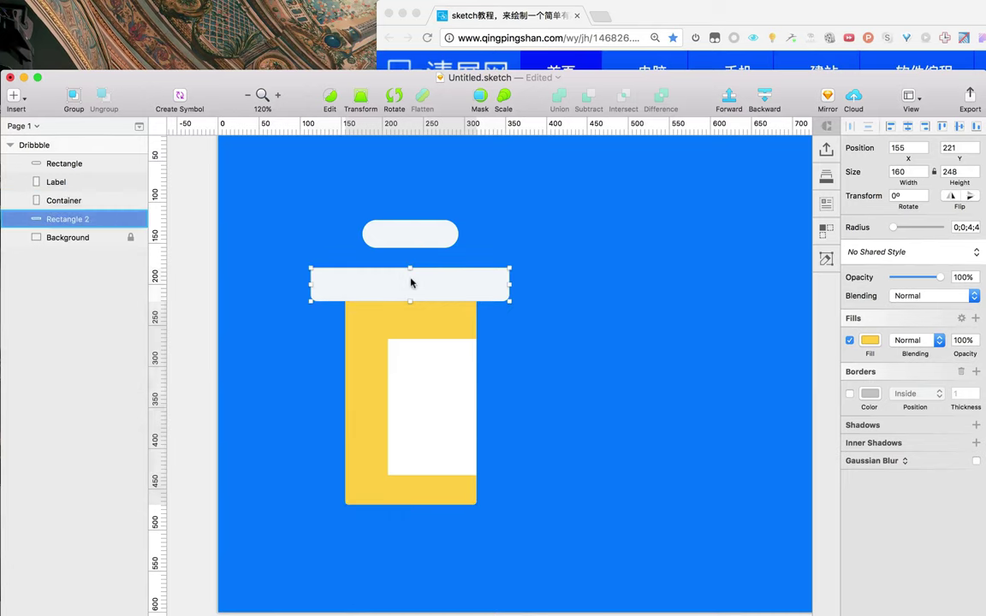
double_click(73, 219)
type("lid")
key("Return")
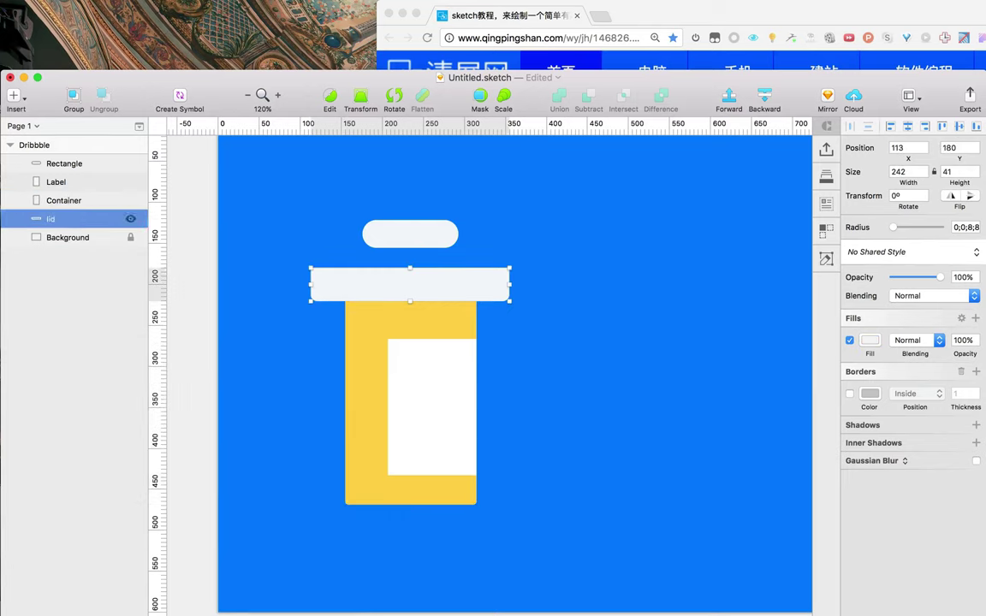
Rename the capsule rectangle's layer to "pill" and deselect it
left_click(406, 227)
double_click(58, 166)
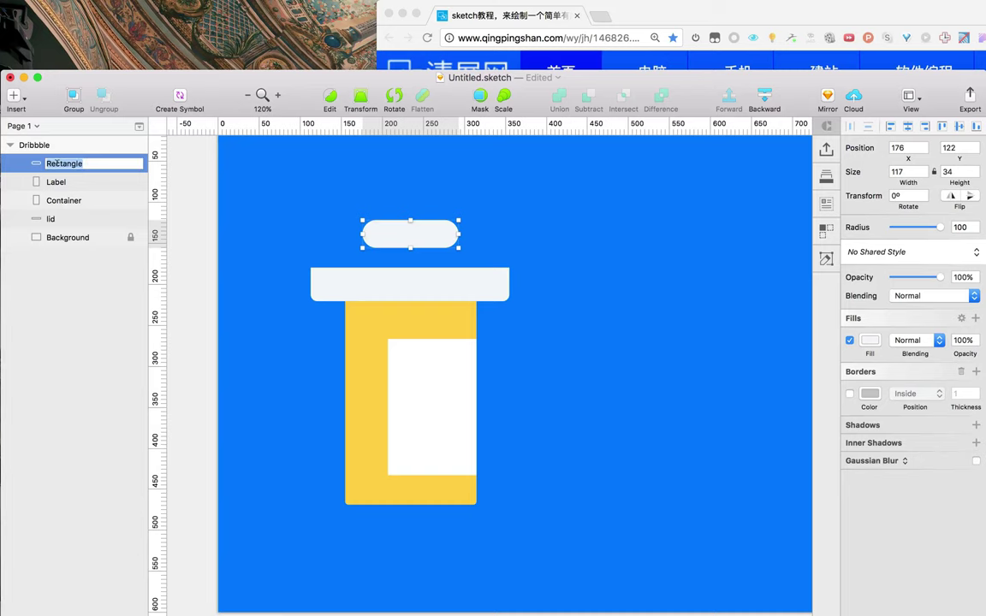
type("pill")
key("Return")
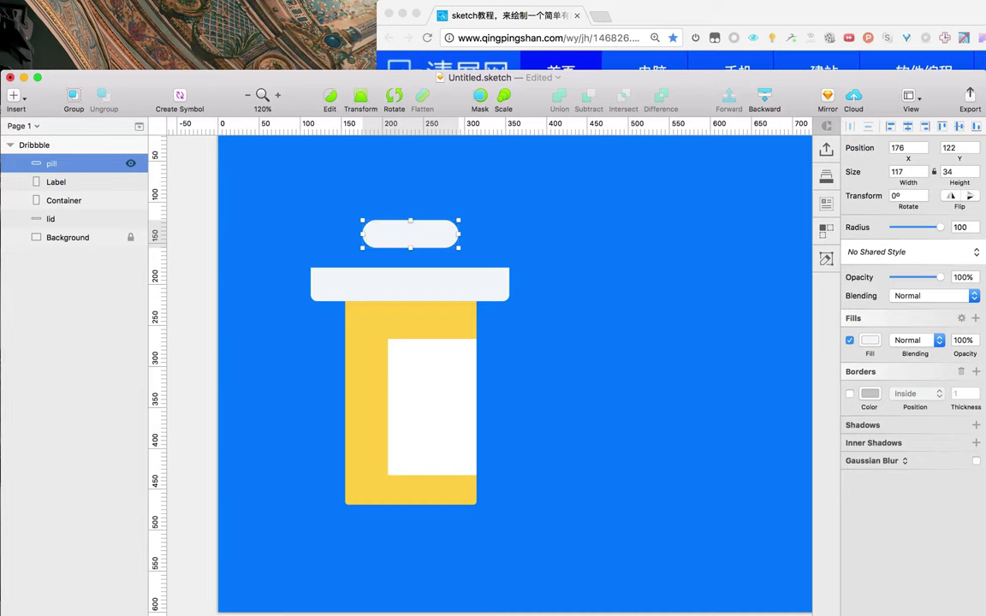
left_click(539, 227)
Following the tutorial's assembled image, shorten the pill to about 85 wide and rest it on the lid's right end in Sketch
left_click(694, 20)
scroll(680, 273, "down", 8)
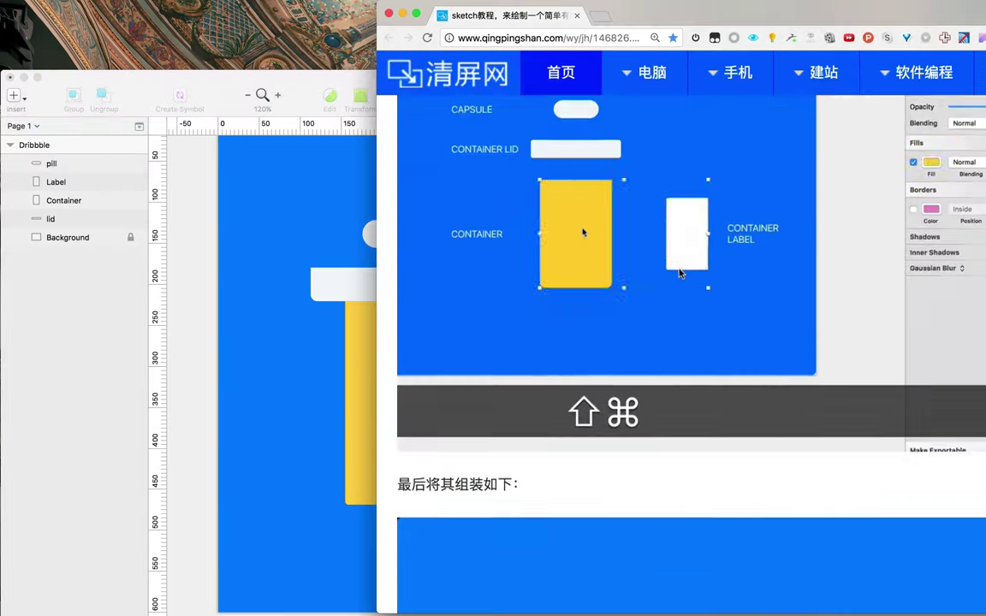
scroll(681, 272, "up", 2)
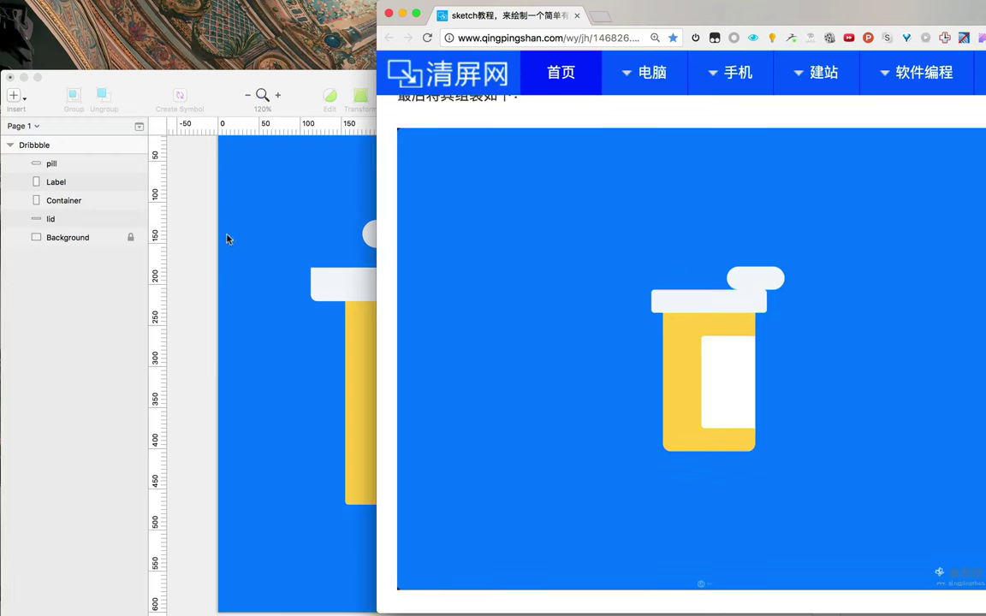
left_click(307, 185)
mouse_move(446, 234)
left_mouse_down()
mouse_move(555, 253)
mouse_move(546, 255)
left_mouse_up()
left_click(603, 264)
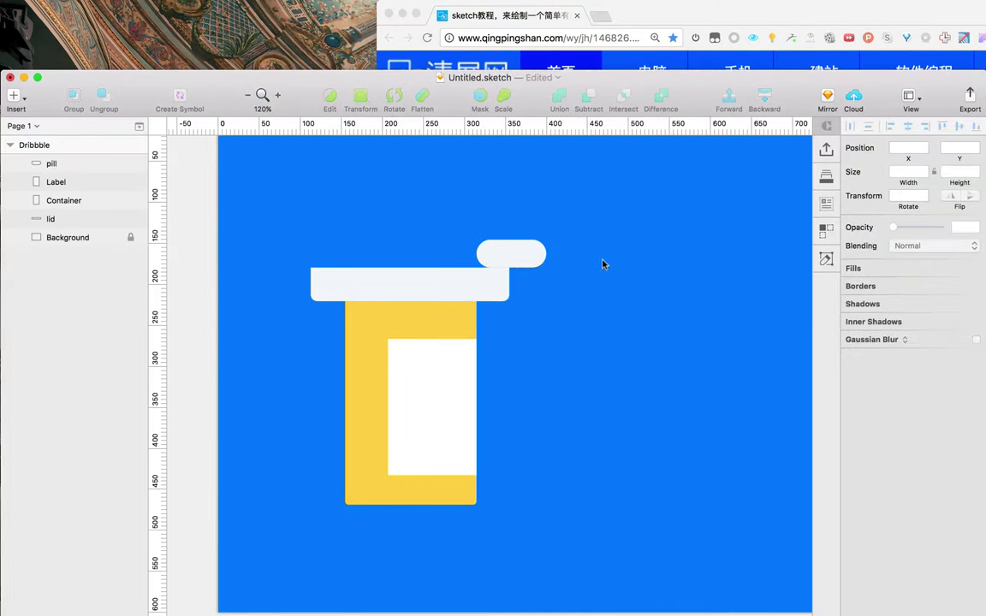
Nudge the lid sideways to centre it over the container
left_click(478, 281)
left_click_drag(502, 286, 499, 285)
left_click(581, 355)
scroll(552, 377, "up", 2)
scroll(552, 376, "down", 3)
scroll(552, 377, "down", 3)
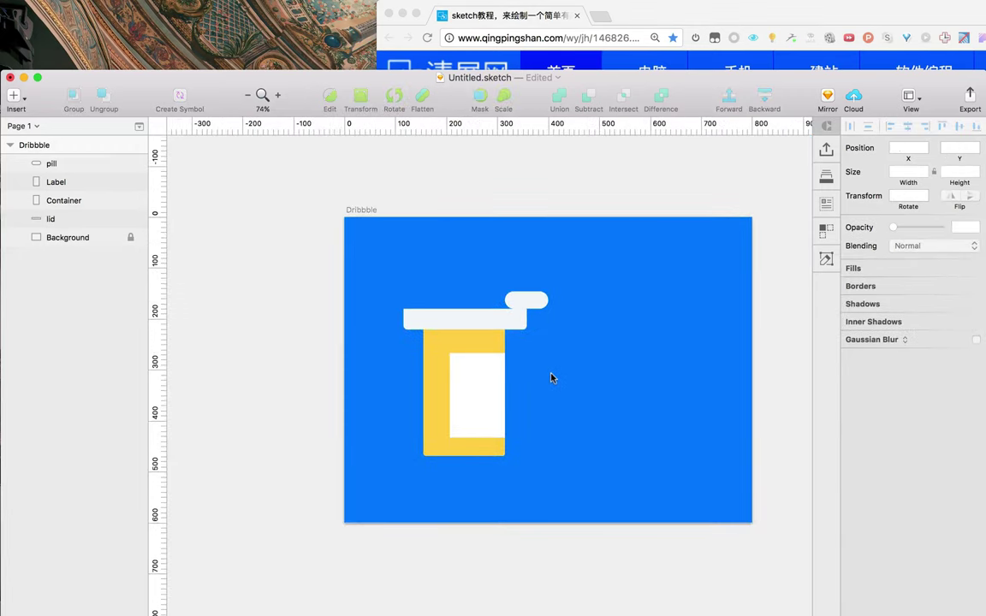
scroll(552, 379, "up", 2)
Compare with the tutorial's bottle and narrow the lid to about 222 wide in Sketch, centred over the container
left_click(643, 18)
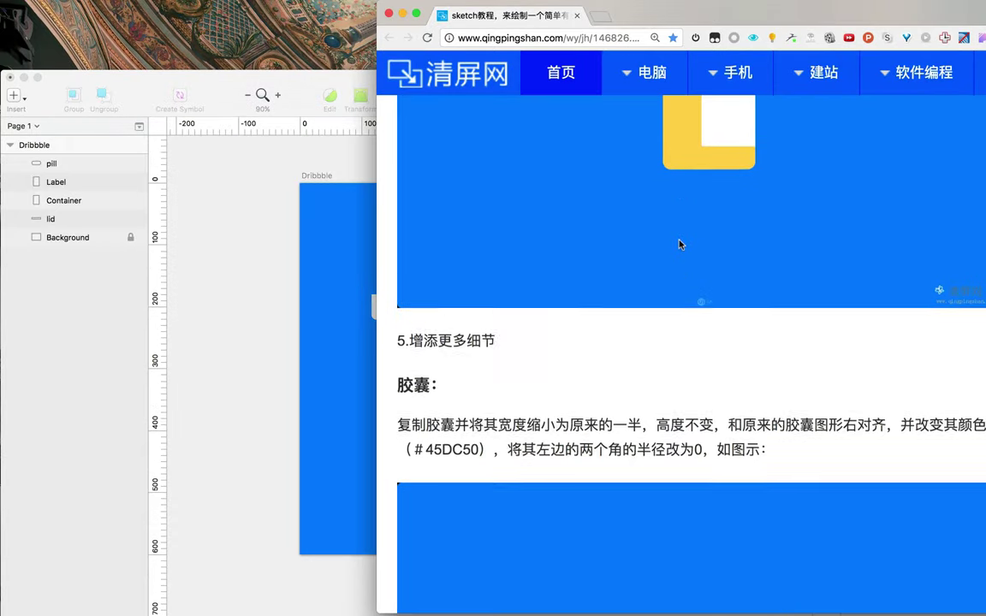
scroll(679, 245, "up", 3)
left_click(311, 336)
left_click(513, 311)
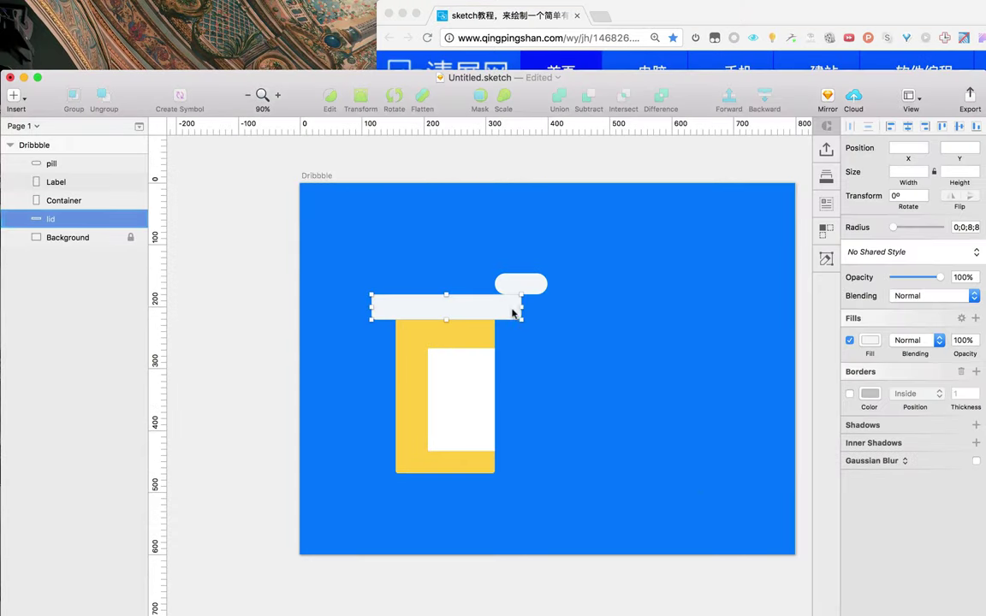
left_click_drag(520, 308, 463, 317)
left_click(572, 337)
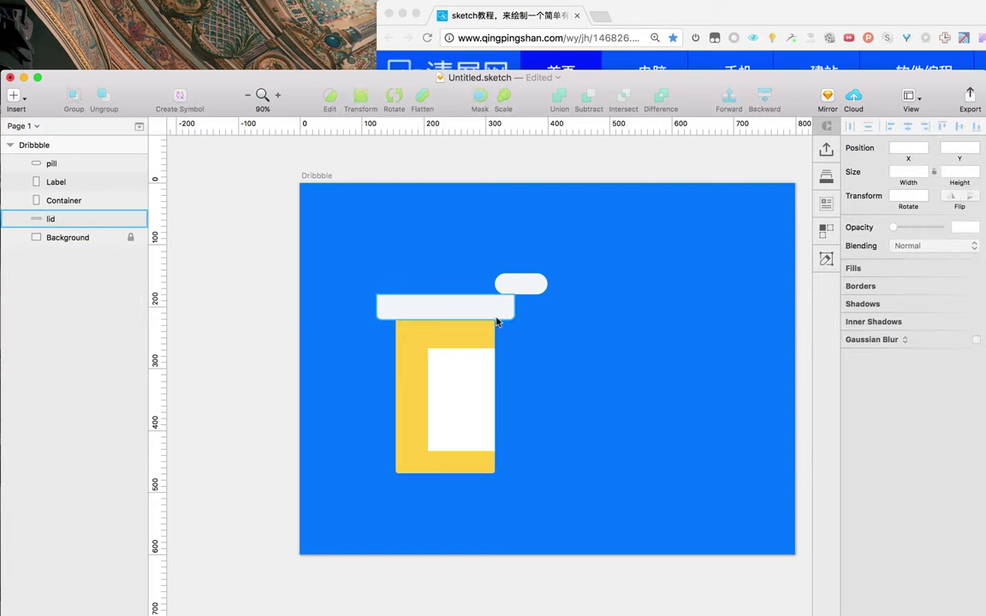
Following the tutorial's capsule detail, duplicate the pill in Sketch and narrow the copy to 43 wide over the pill's right half
left_click(644, 33)
scroll(648, 242, "down", 2)
scroll(648, 241, "down", 5)
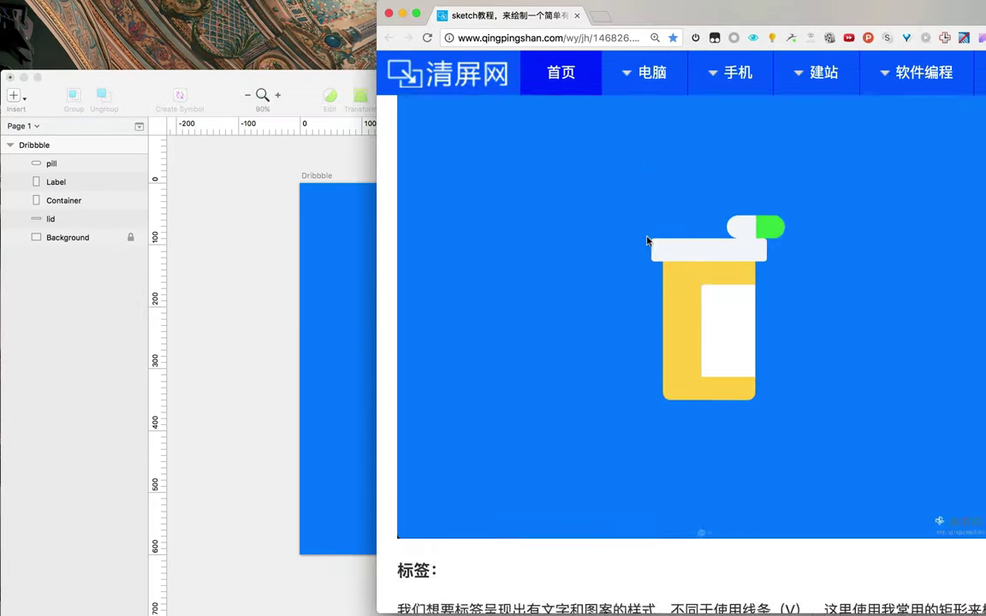
scroll(646, 241, "up", 1)
left_click(352, 272)
left_click(541, 292)
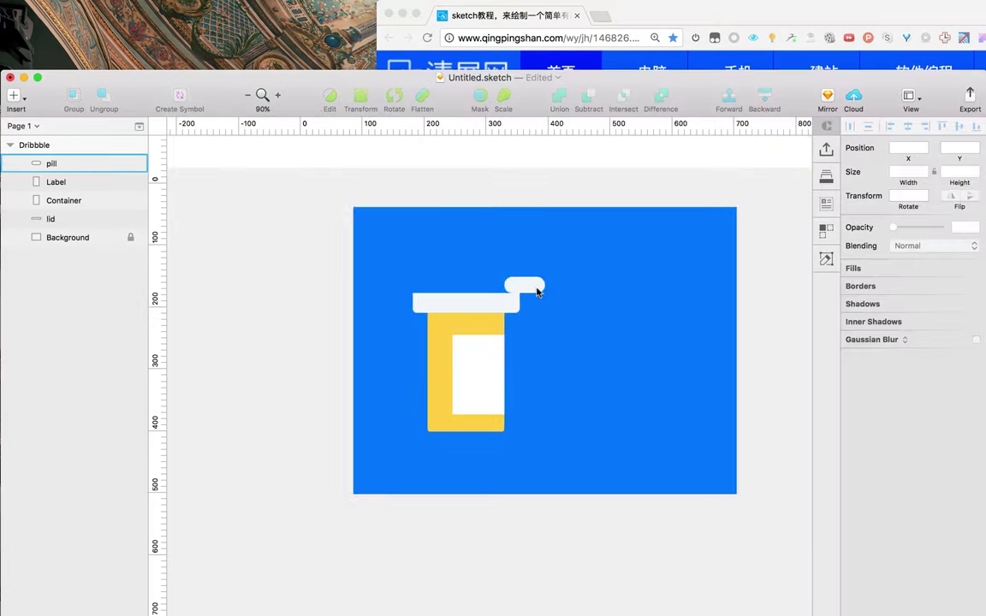
key("super+2")
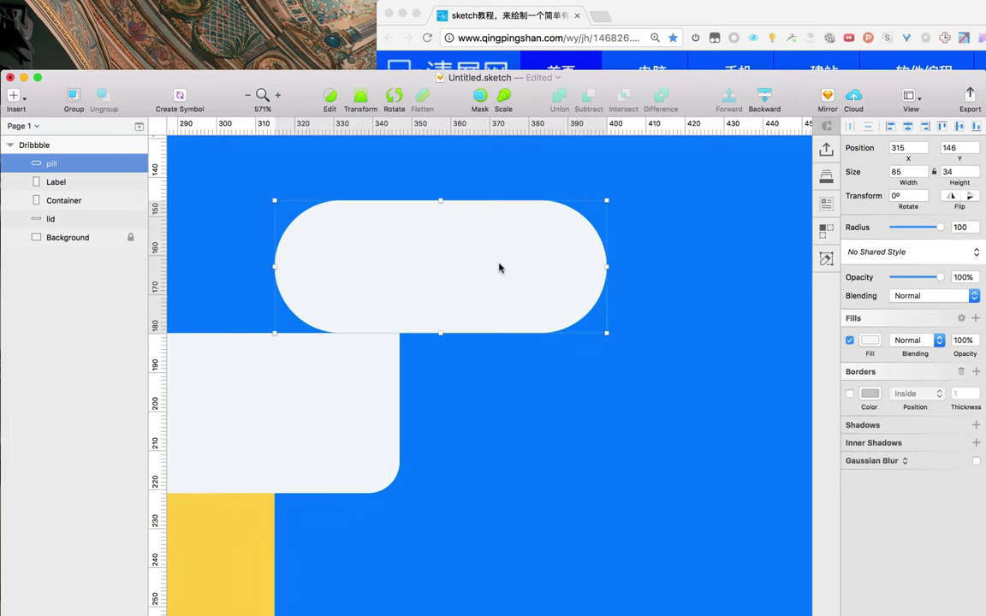
key("super+d")
left_click_drag(276, 266, 442, 259)
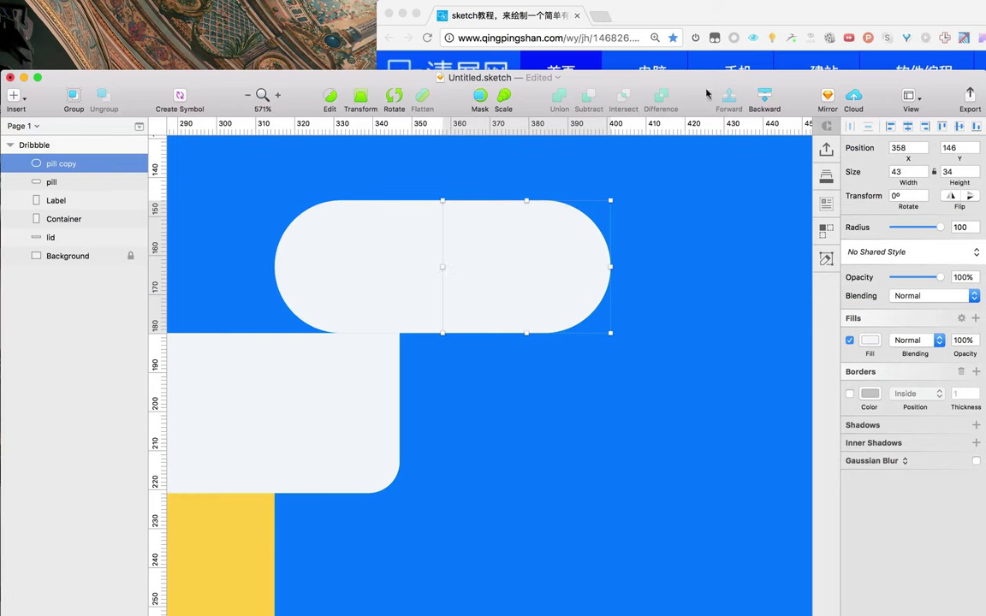
Copy the capsule's green colour code from the tutorial and set the pill copy's fill to hex 45DC50 in Sketch
left_click(720, 18)
scroll(666, 277, "down", 2)
scroll(665, 277, "up", 2)
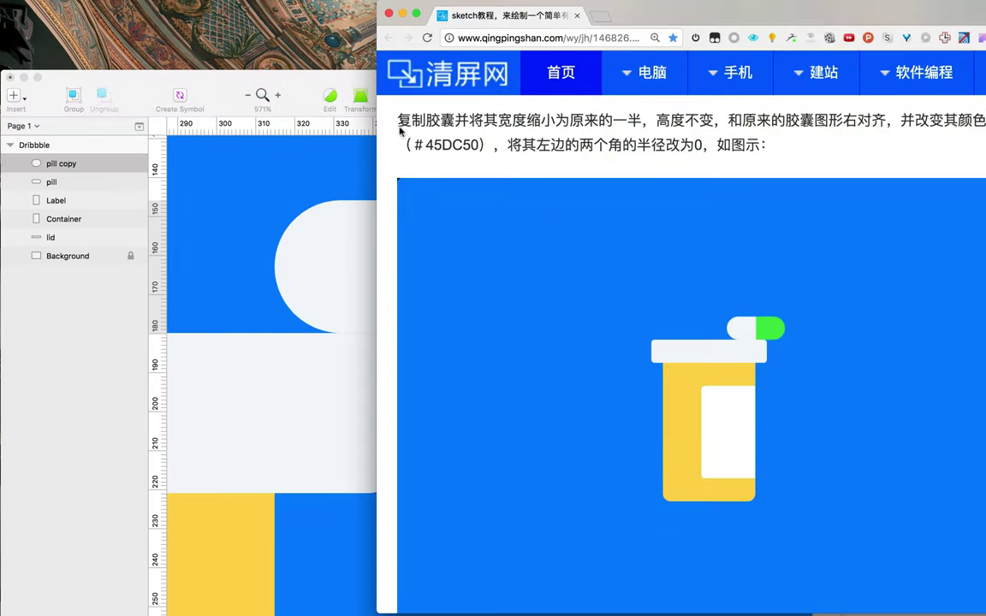
double_click(442, 145)
key("super+Tab")
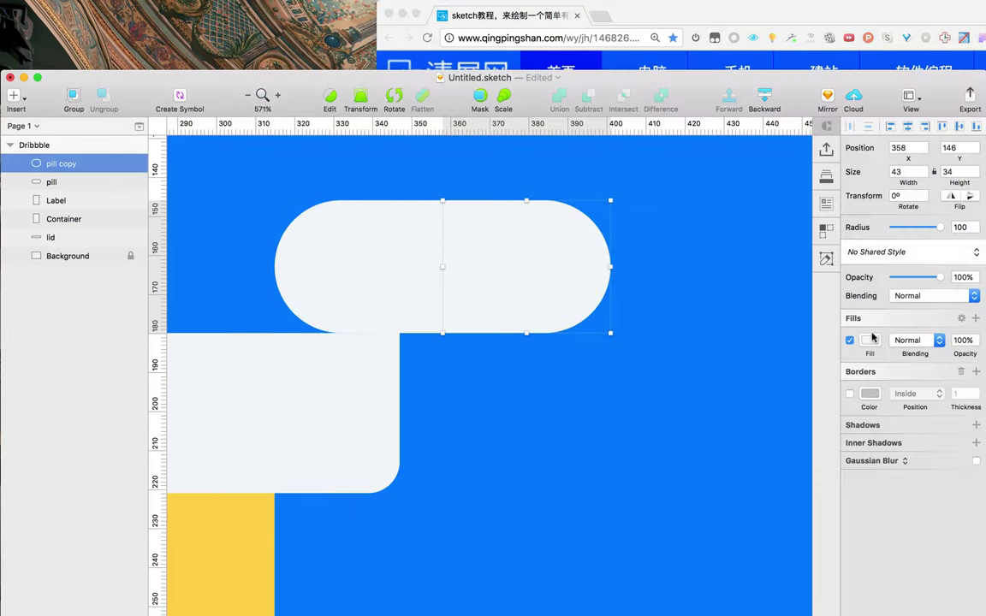
left_click(870, 341)
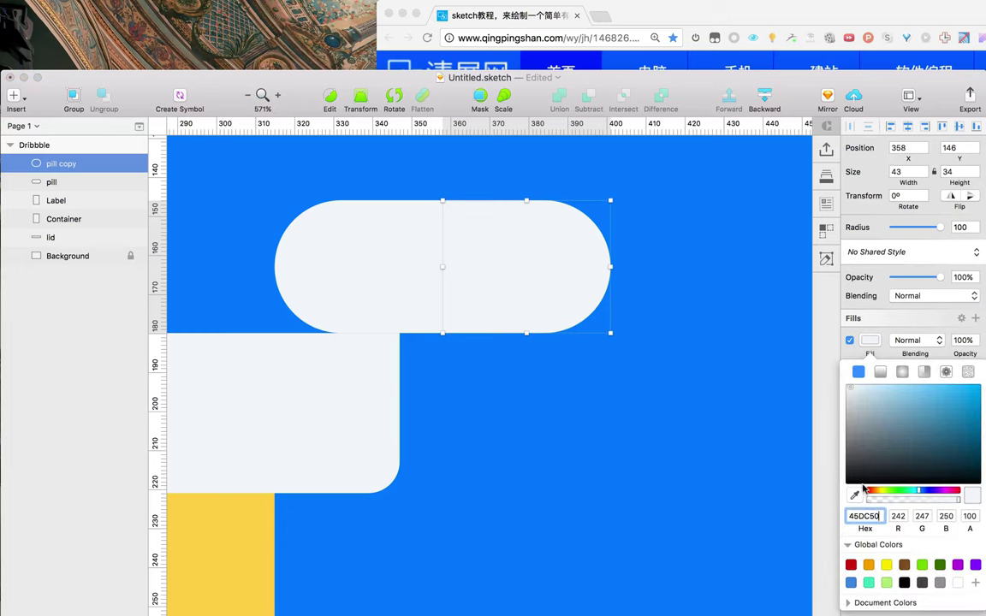
key("Return")
left_click(614, 379)
left_click(527, 298)
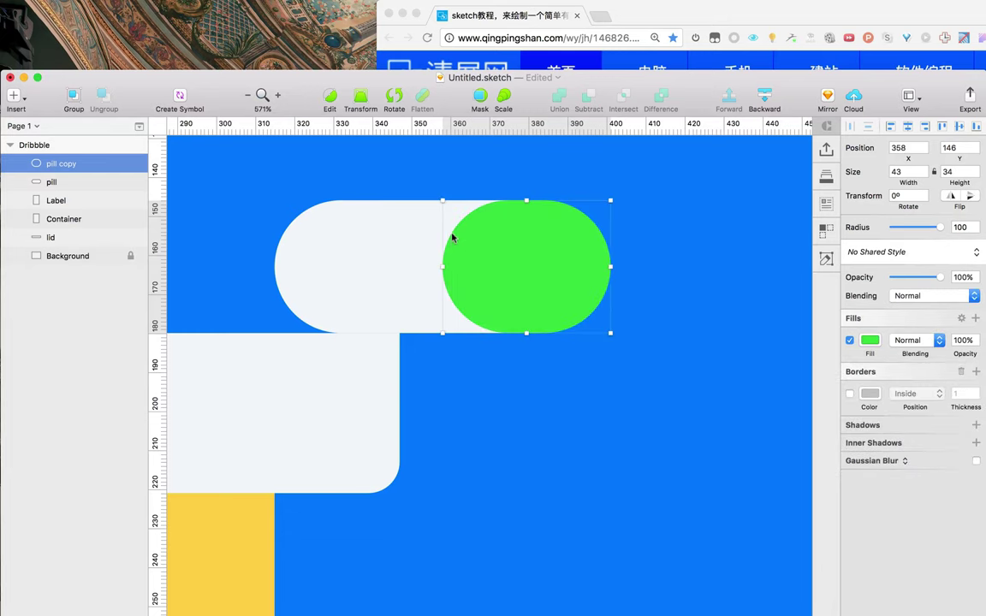
Edit the green pill copy's points and reduce the rounding of its two left corners to square, leaving a straight edge mid-pill
double_click(469, 267)
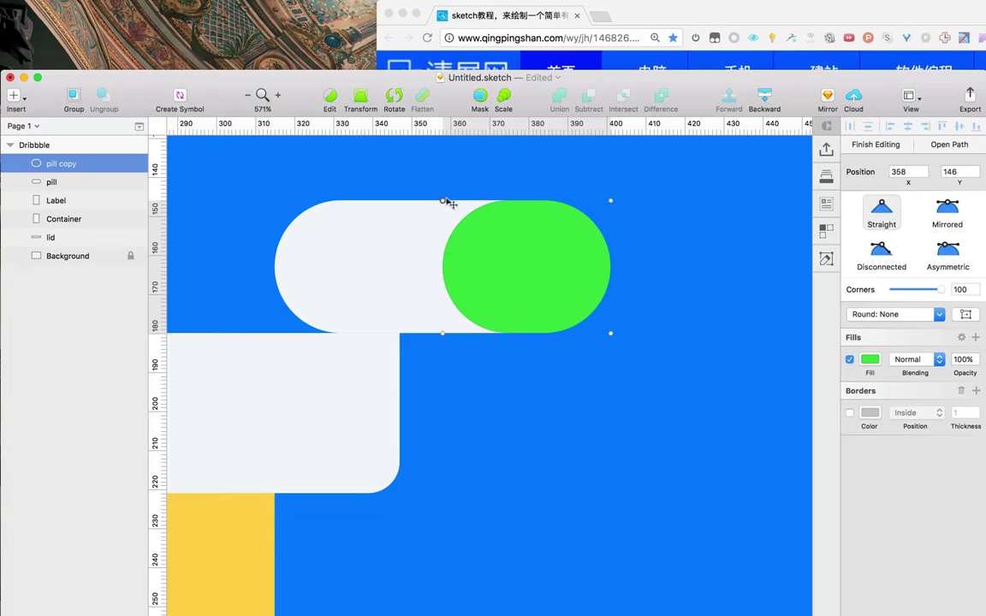
left_click_drag(940, 295, 690, 308)
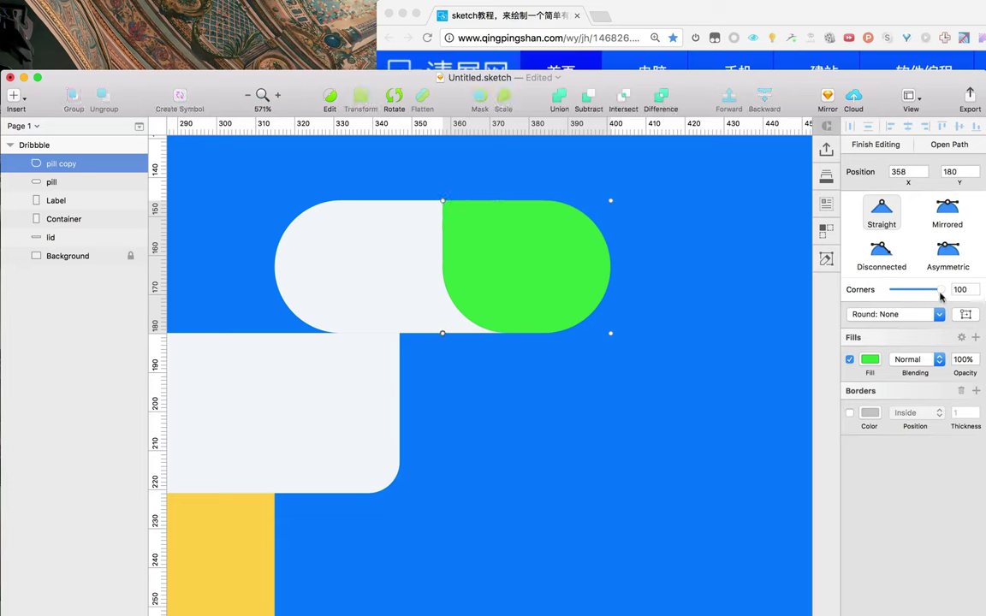
left_click_drag(940, 295, 748, 291)
left_click(646, 225)
left_click(653, 208)
left_click(657, 198)
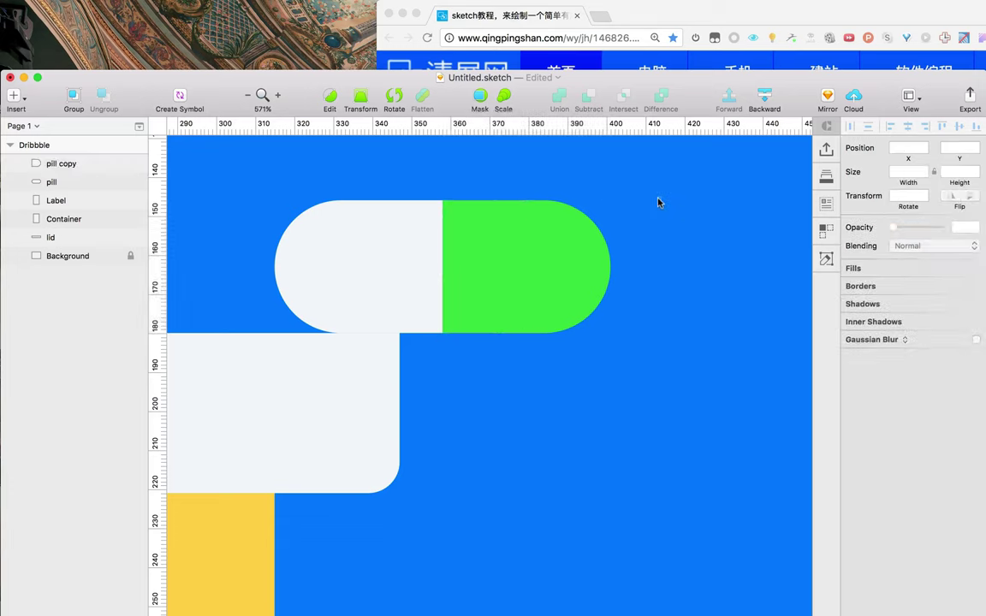
Compare the tutorial's finished bottle picture with the Sketch drawing, examining the label's stripe layout
left_click(694, 55)
scroll(610, 256, "down", 10)
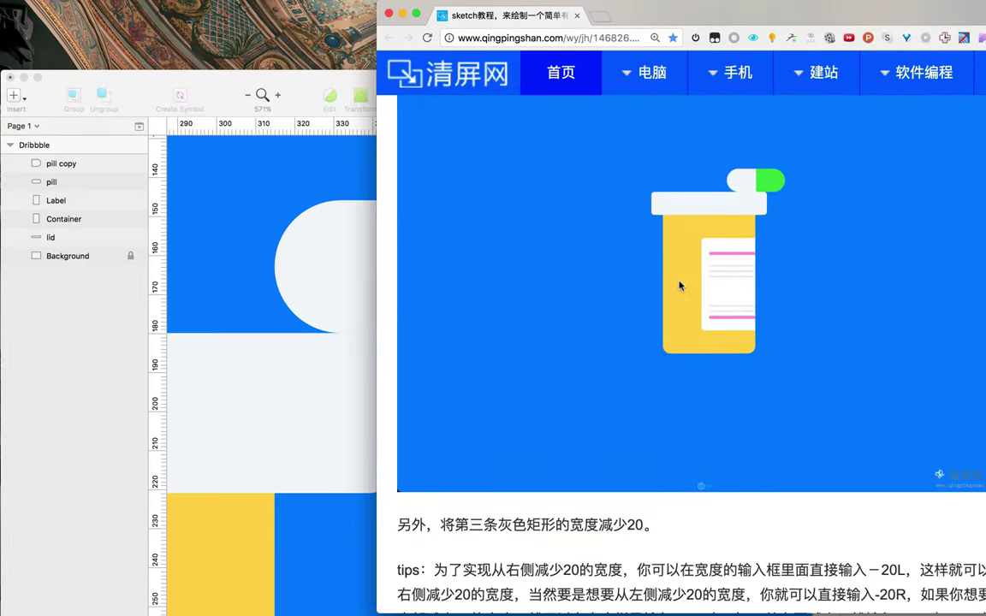
scroll(710, 283, "down", 5)
scroll(719, 282, "up", 6)
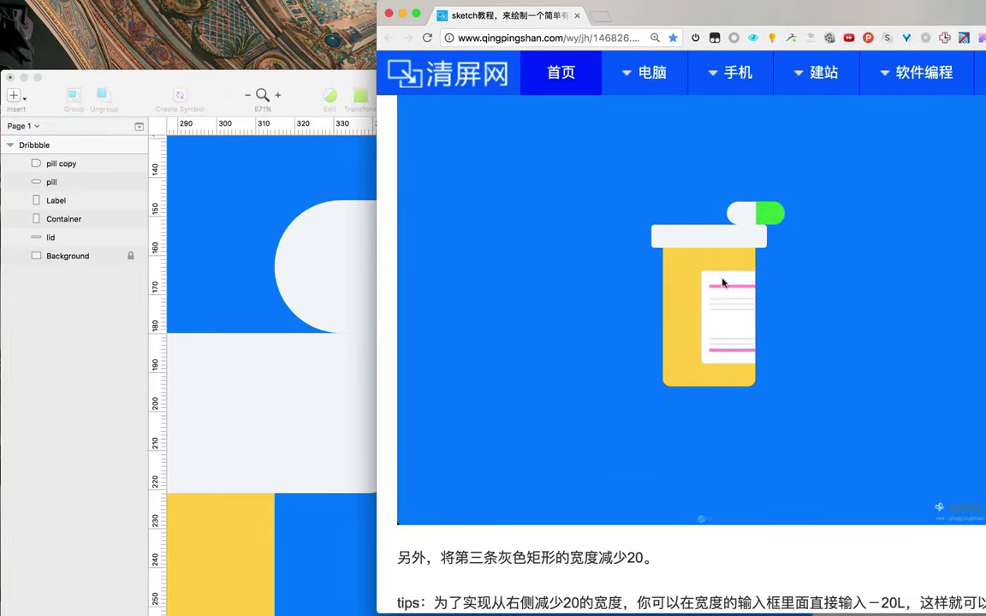
scroll(710, 306, "down", 5)
scroll(695, 299, "up", 5)
left_click(320, 396)
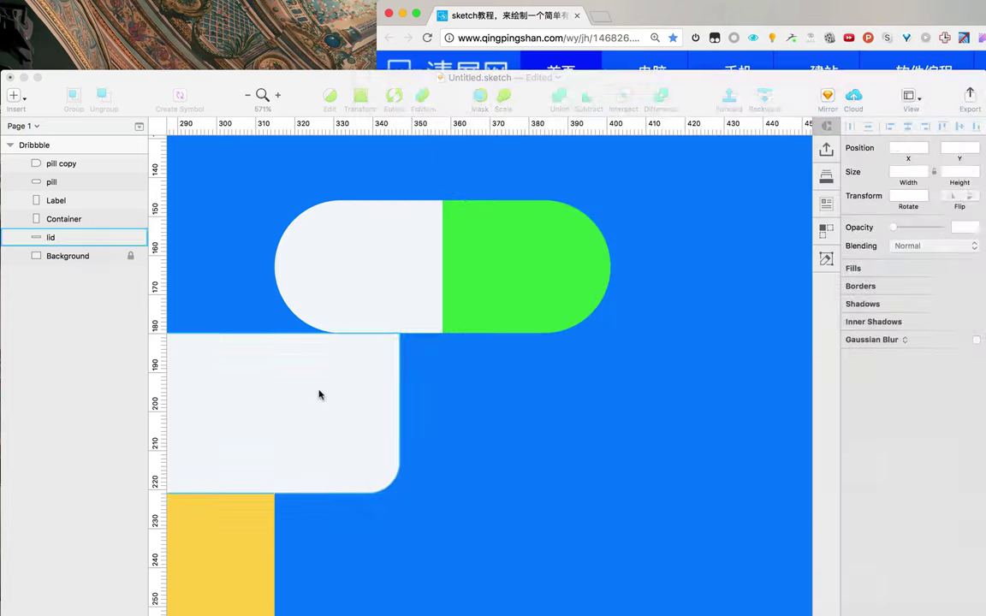
left_click(468, 479)
left_click_drag(453, 499, 685, 158)
mouse_move(527, 453)
left_mouse_down()
mouse_move(669, 304)
mouse_move(570, 344)
left_mouse_up()
scroll(668, 303, "down", 10)
key("super+Tab")
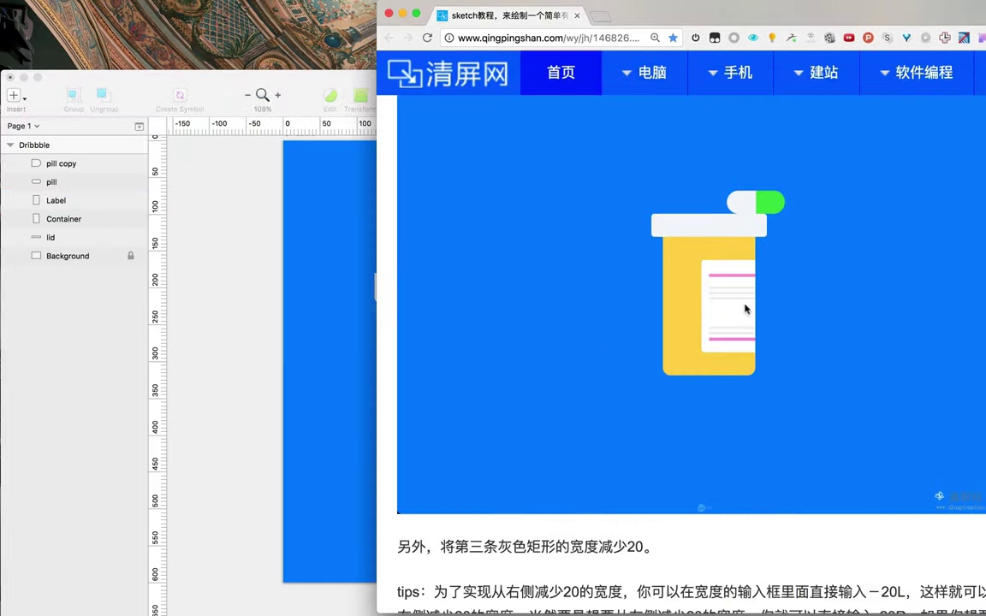
key("ctrl+super+a")
left_click(849, 461)
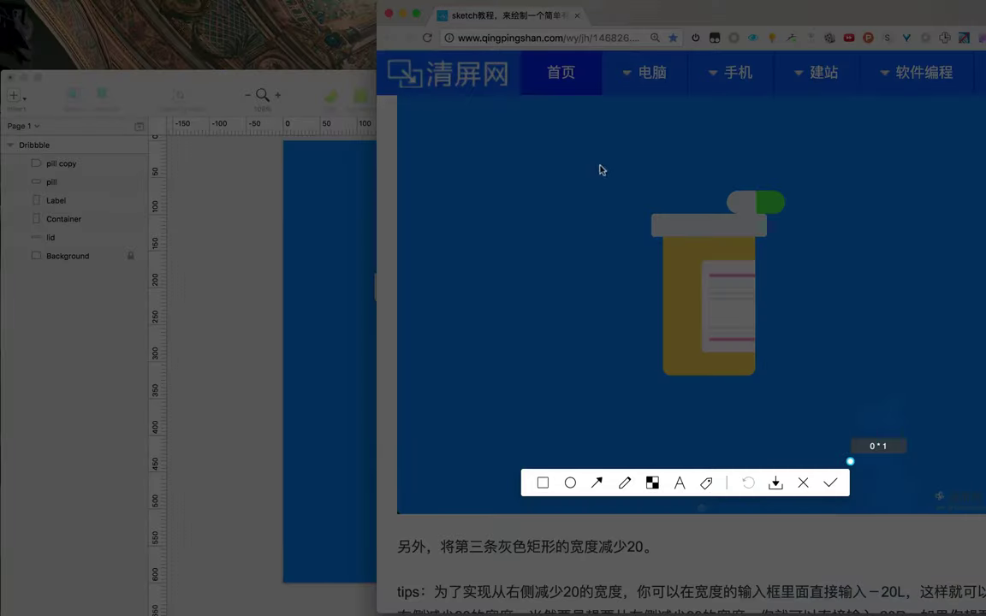
key("Escape")
key("ctrl+super+a")
mouse_move(616, 167)
left_mouse_down()
mouse_move(691, 240)
mouse_move(831, 414)
left_mouse_up()
left_click(578, 436)
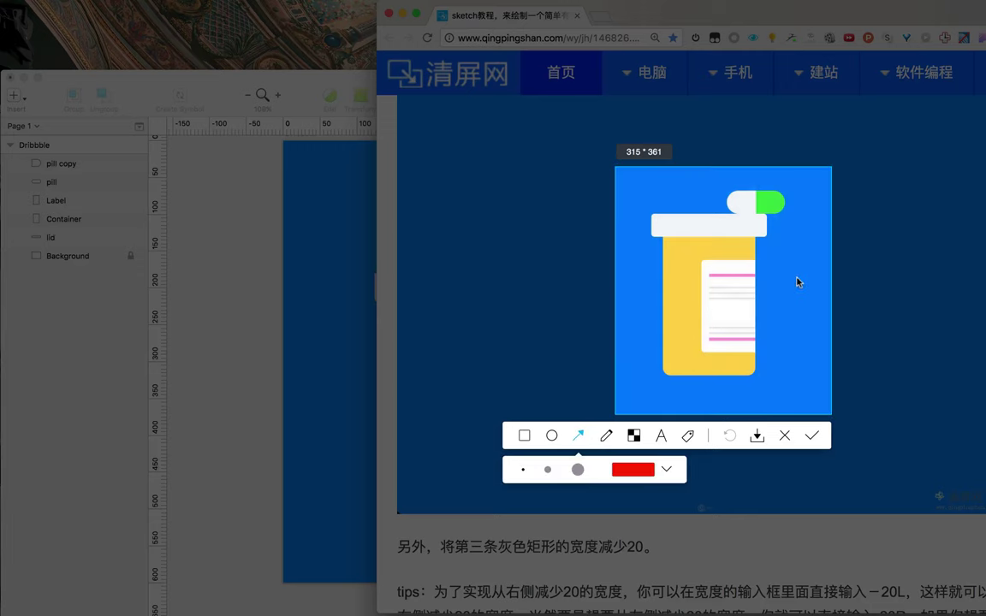
left_click(786, 439)
Back in Sketch, draw a borderless rectangle about 95 × 3 near the top of the white label, ending at its right edge
key("super+Tab")
scroll(417, 387, "down", 3)
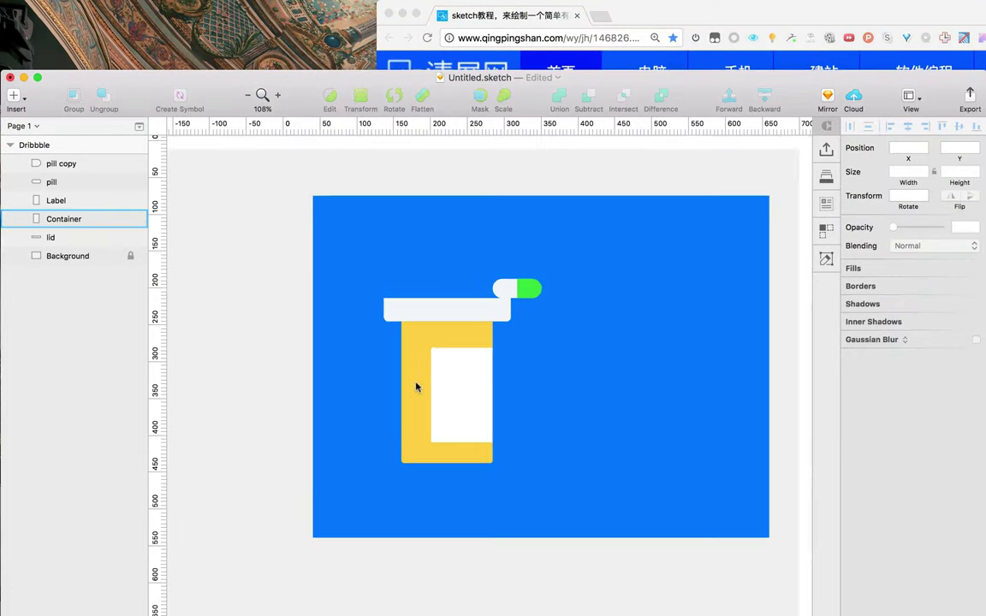
scroll(463, 377, "up", 6)
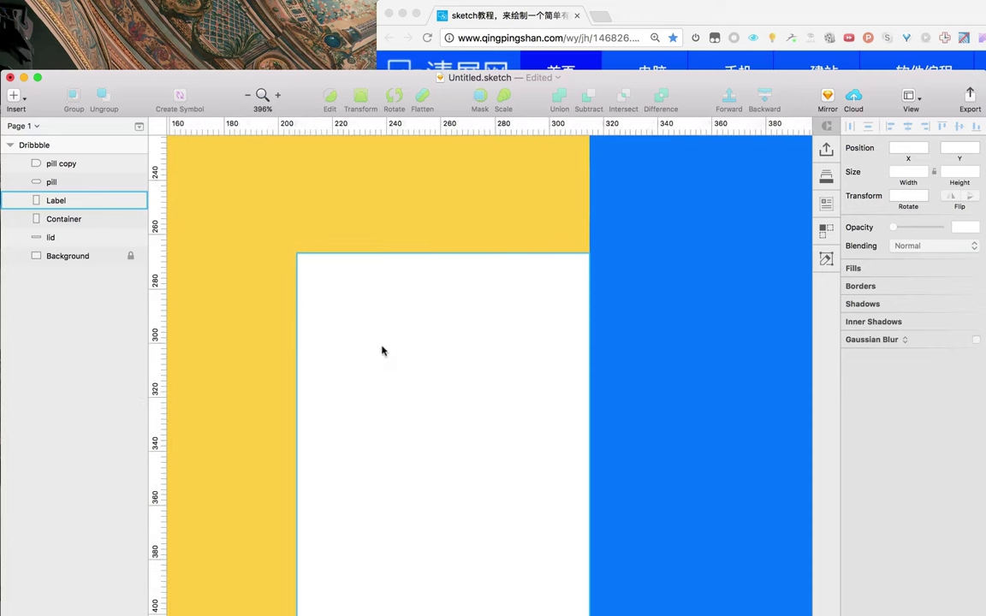
left_click_drag(382, 347, 472, 354)
scroll(472, 355, "up", 3)
left_click_drag(619, 385, 519, 355)
key("r")
left_click_drag(289, 246, 728, 252)
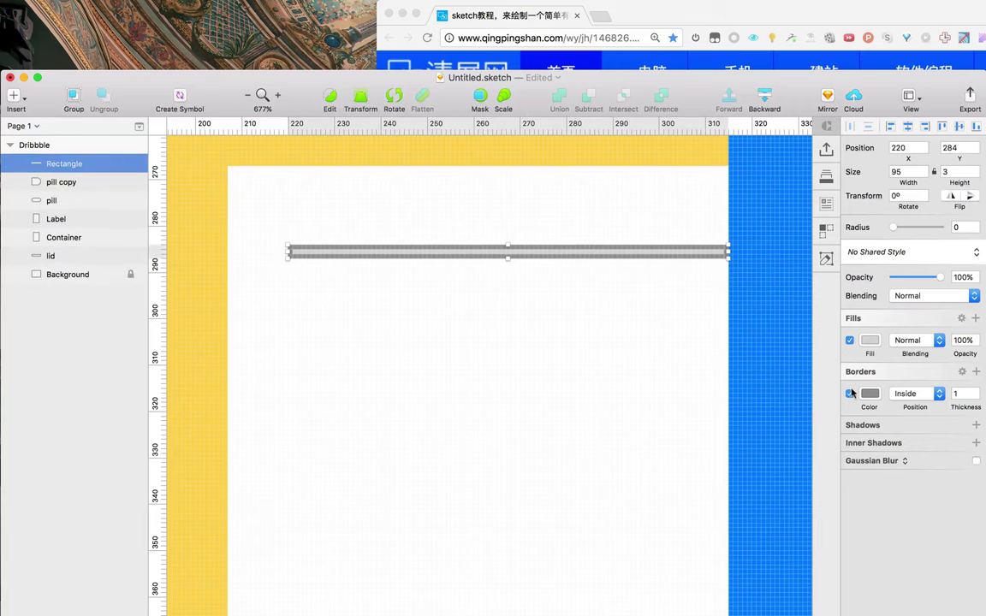
Look up the grey stripe colour in the tutorial's label section and set the thin rectangle's fill to hex E4E9F1 in Sketch
left_click(732, 26)
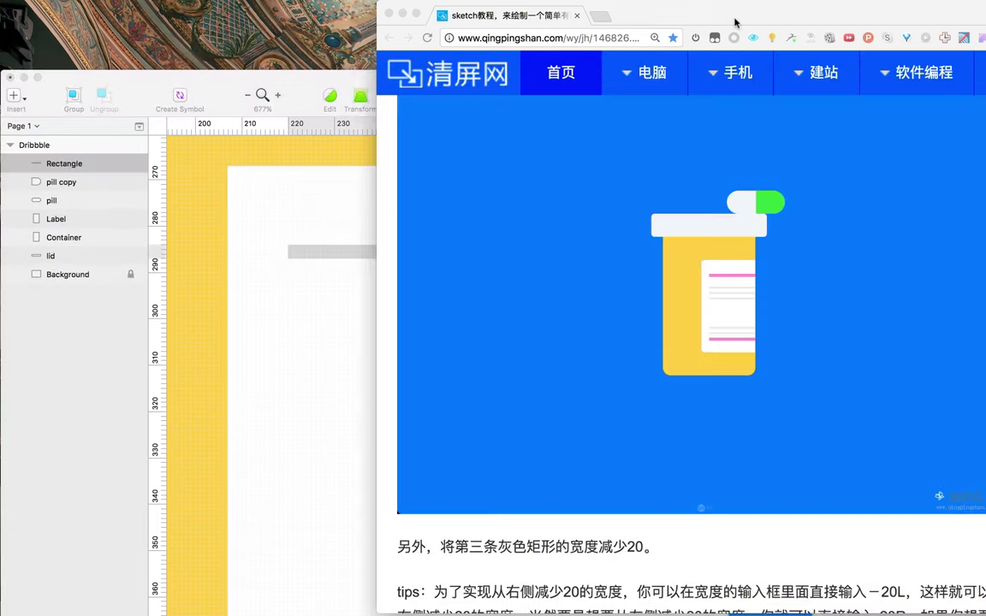
scroll(624, 408, "up", 5)
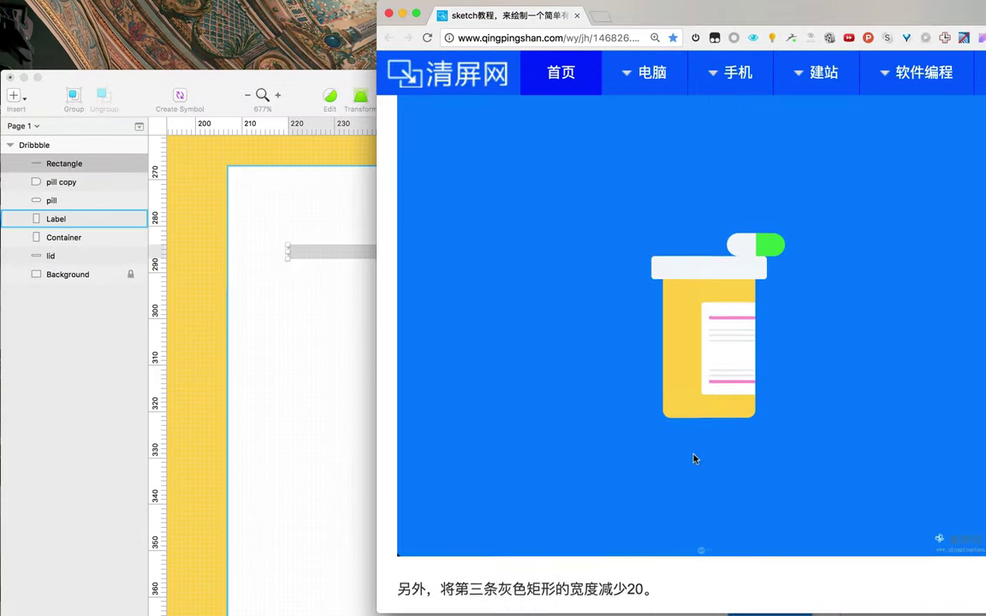
scroll(695, 456, "up", 2)
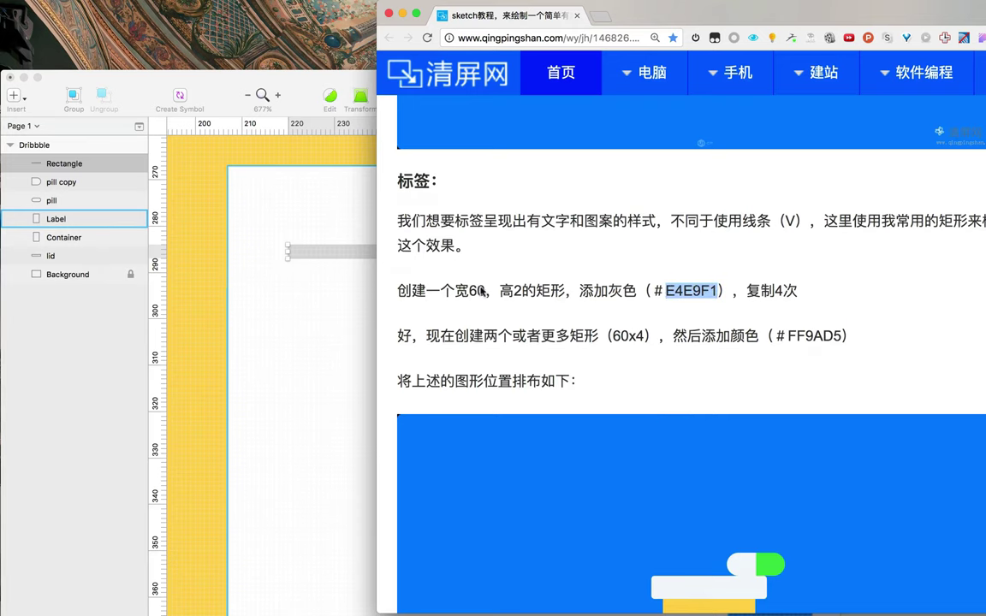
left_click(369, 254)
left_click(870, 341)
type("E4E9F1")
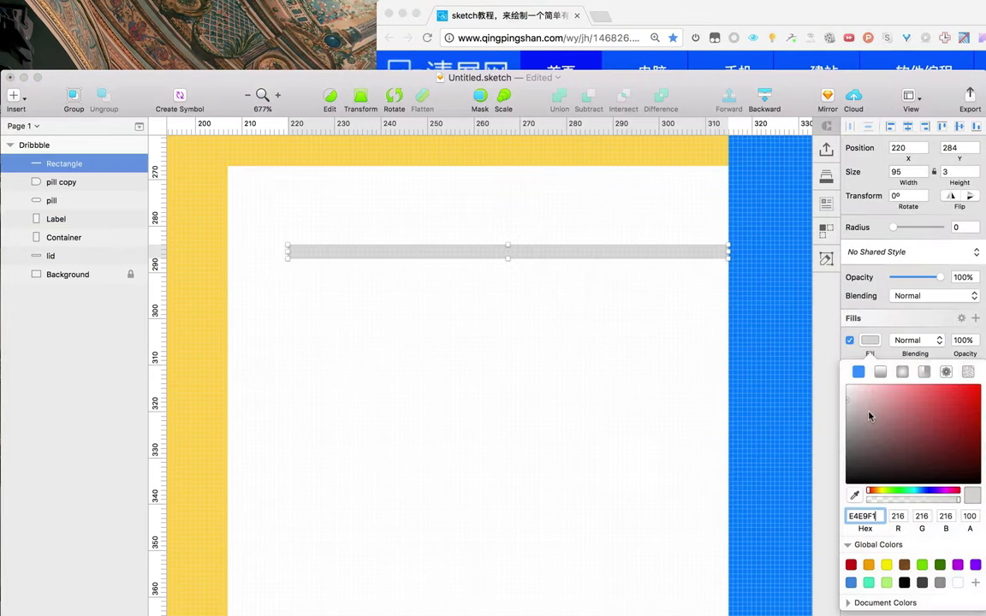
key("Return")
left_click(758, 369)
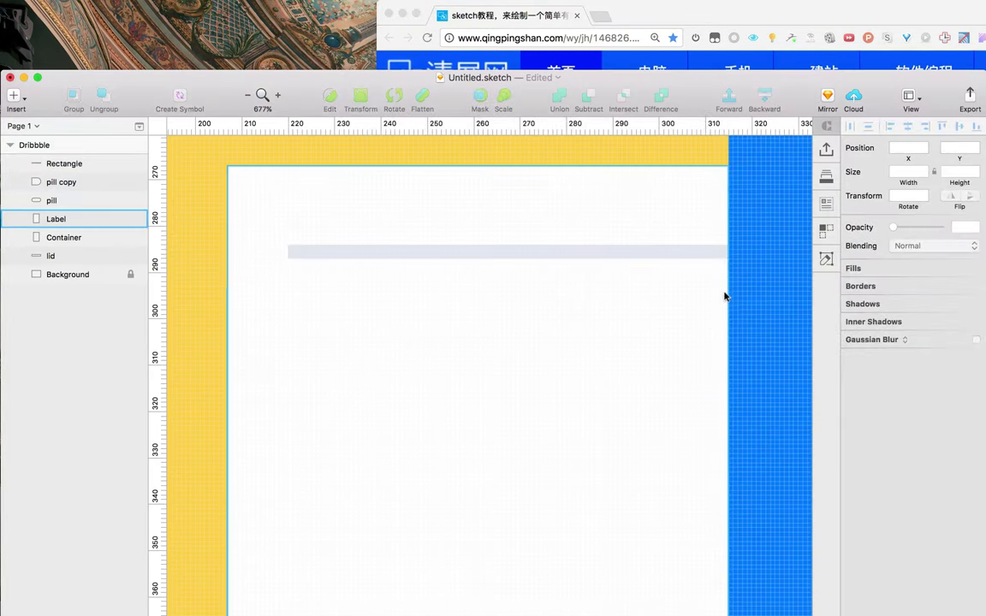
Duplicate the grey stripe downward twice to form three stripes, with a 3 px gap above the first copy
left_click(703, 257)
left_click_drag(703, 258, 705, 286)
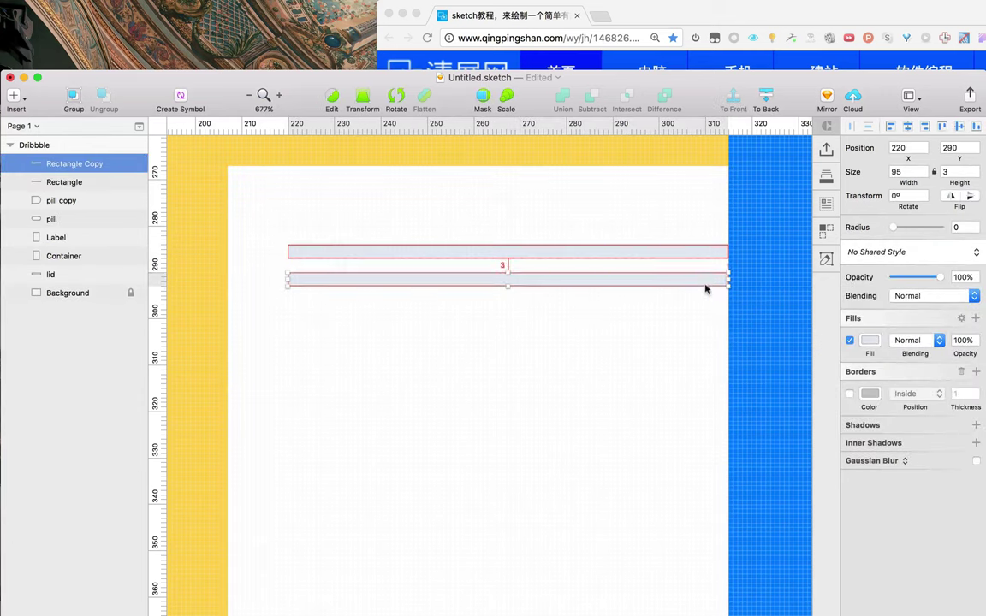
scroll(741, 300, "down", 2)
left_click_drag(663, 237, 660, 269)
left_click(741, 292)
scroll(711, 297, "up", 2)
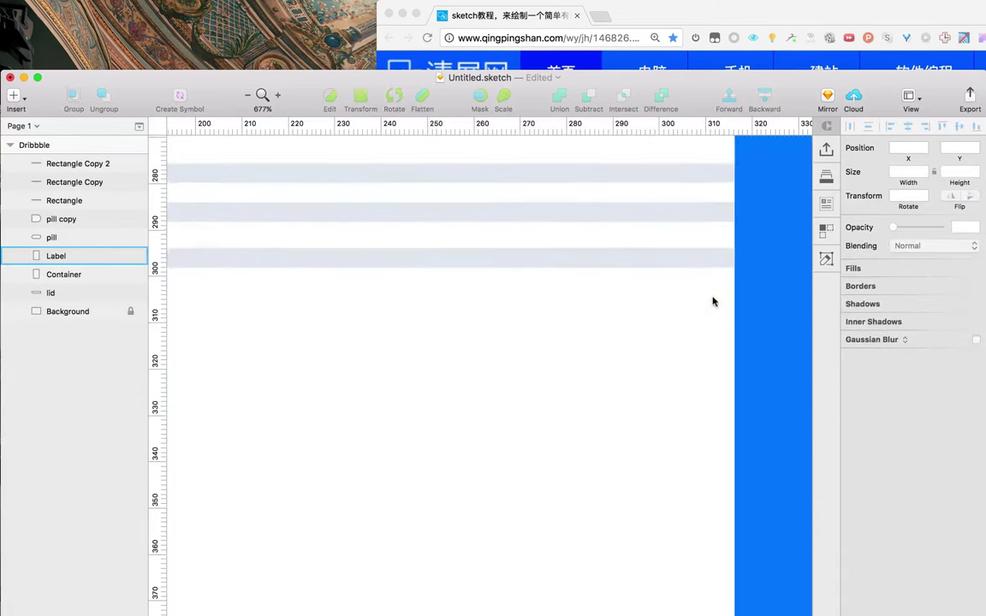
Add two more copies of the grey stripe near the label's bottom, nudging the lowest one down to Y 410
scroll(712, 297, "down", 5)
left_click(701, 289)
left_click_drag(701, 289, 692, 490)
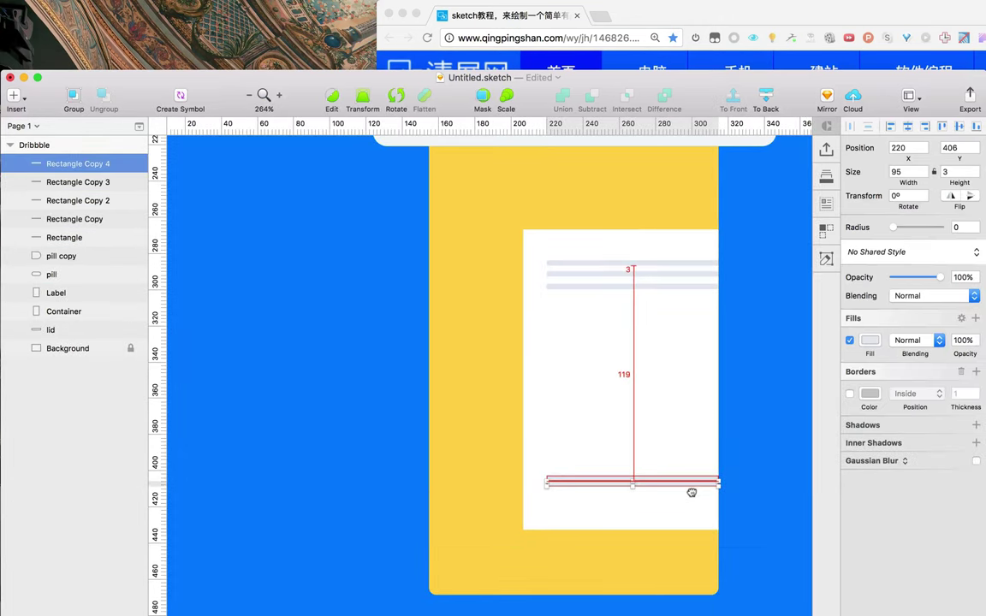
key("Down")
key("Down")
key("Down")
key("Down")
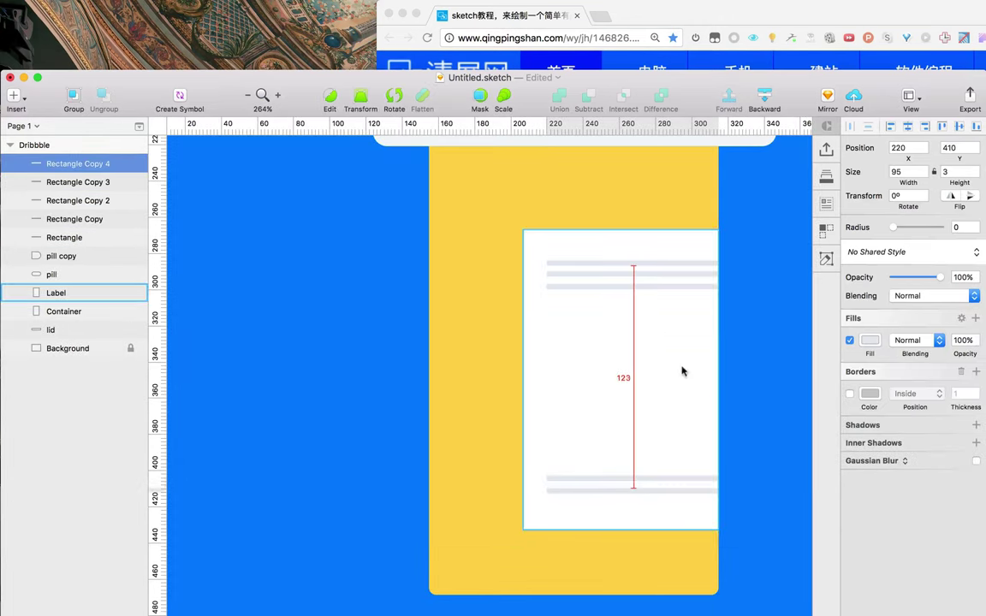
left_click(657, 283)
left_click(653, 286)
left_click(653, 275, "shift")
left_click(652, 268, "shift")
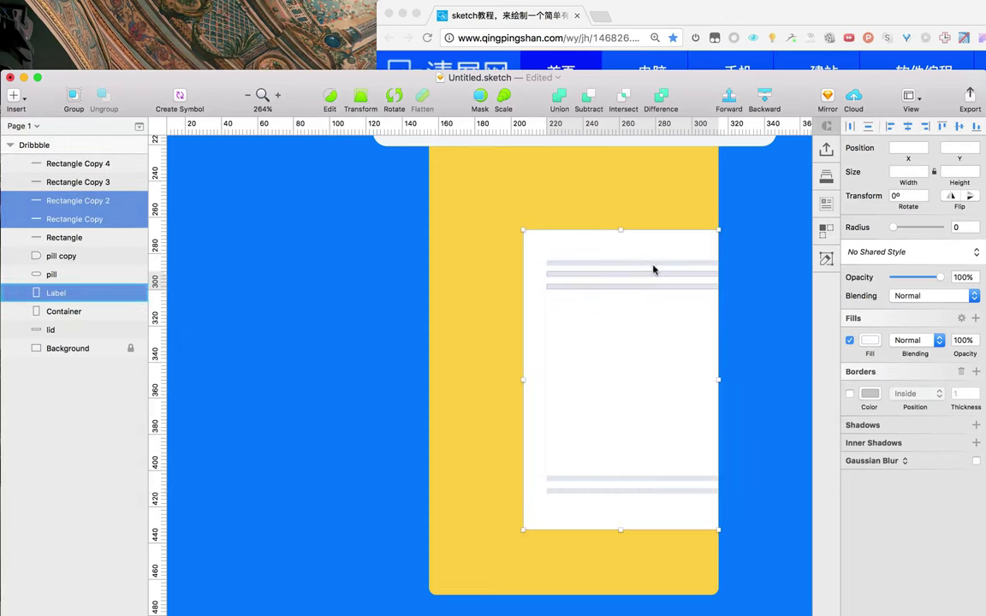
left_click(652, 263, "shift")
left_click(719, 297)
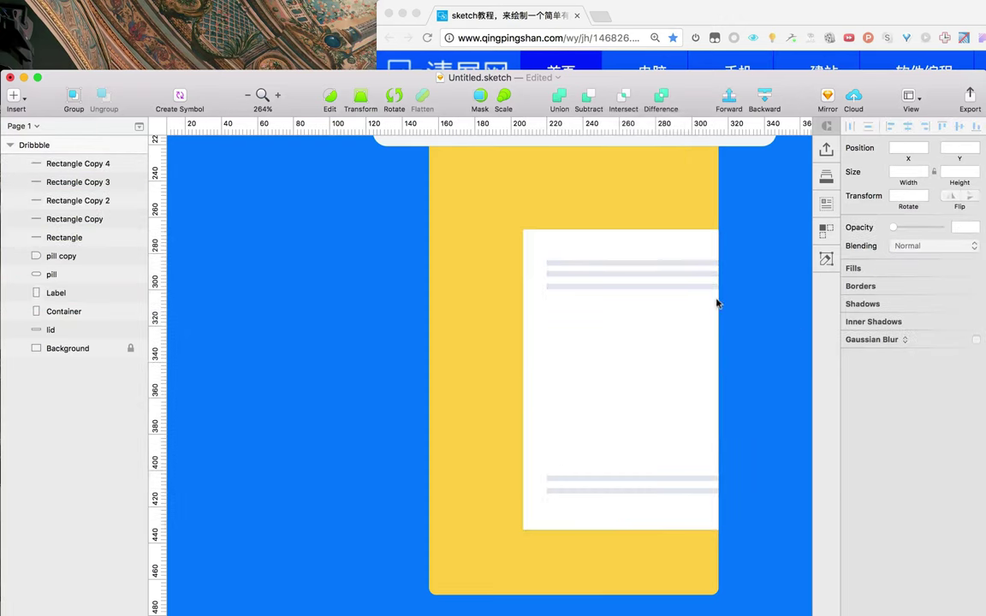
Distribute the three upper grey stripes evenly in the vertical direction, allowing placement on sub-pixels
left_click(686, 287)
left_click(683, 275, "shift")
left_click(683, 268, "shift")
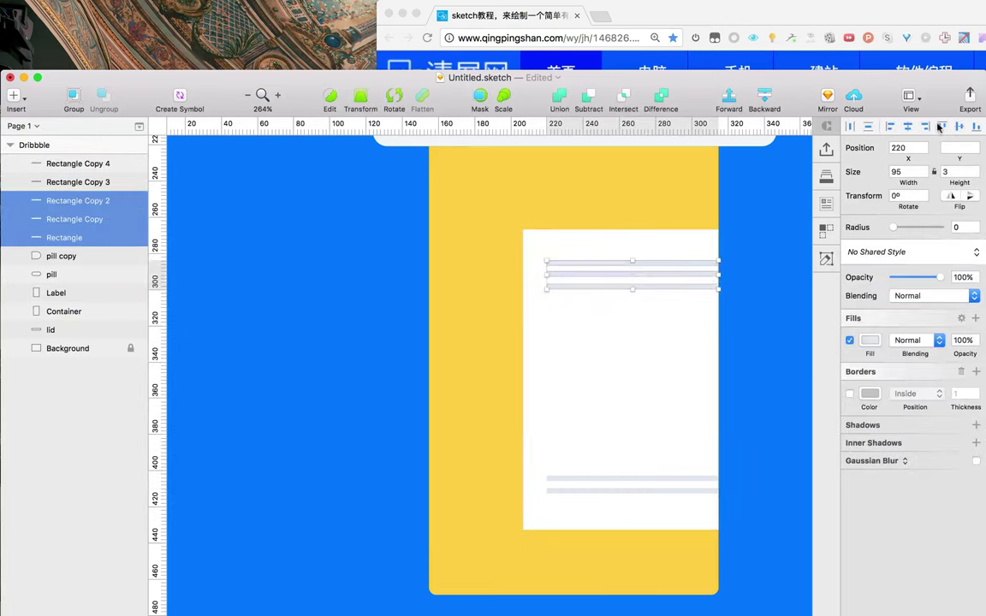
left_click(869, 126)
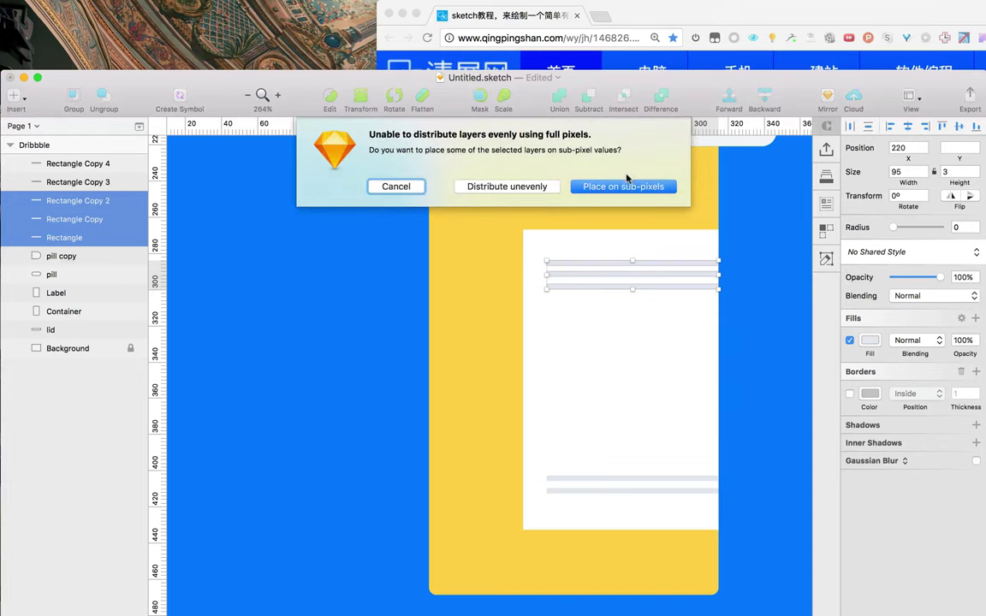
left_click(626, 183)
left_click(765, 298)
Copy the pink colour code from the tutorial and draw a borderless 95 × 4 rectangle above the upper grey stripes in Sketch
key("super+Tab")
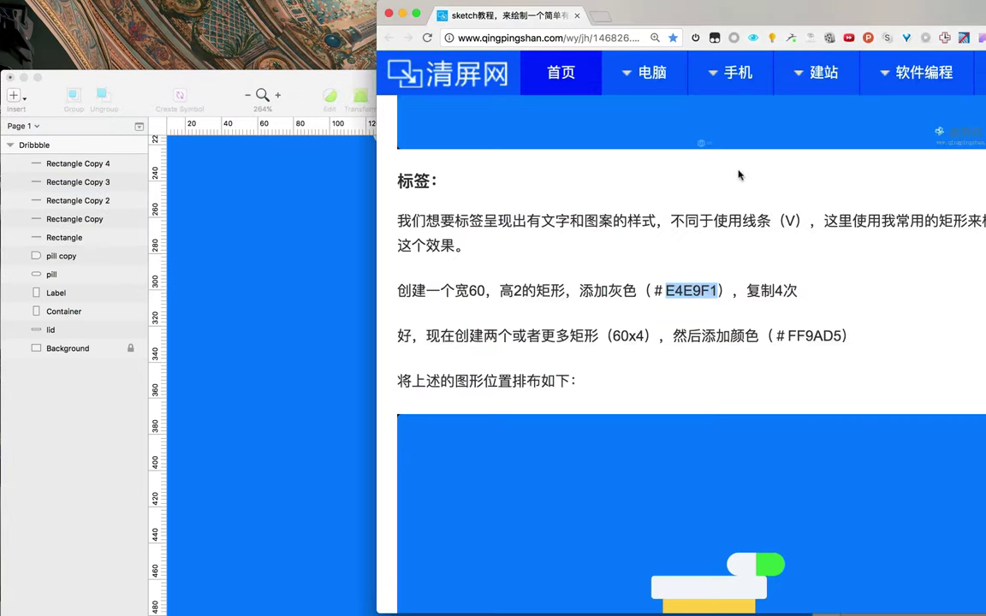
double_click(820, 336)
key("super+Tab")
key("r")
left_click_drag(548, 247, 719, 250)
left_click(850, 395)
Set the new top stripe's fill to hex FF9AD5
left_click(870, 341)
type("F")
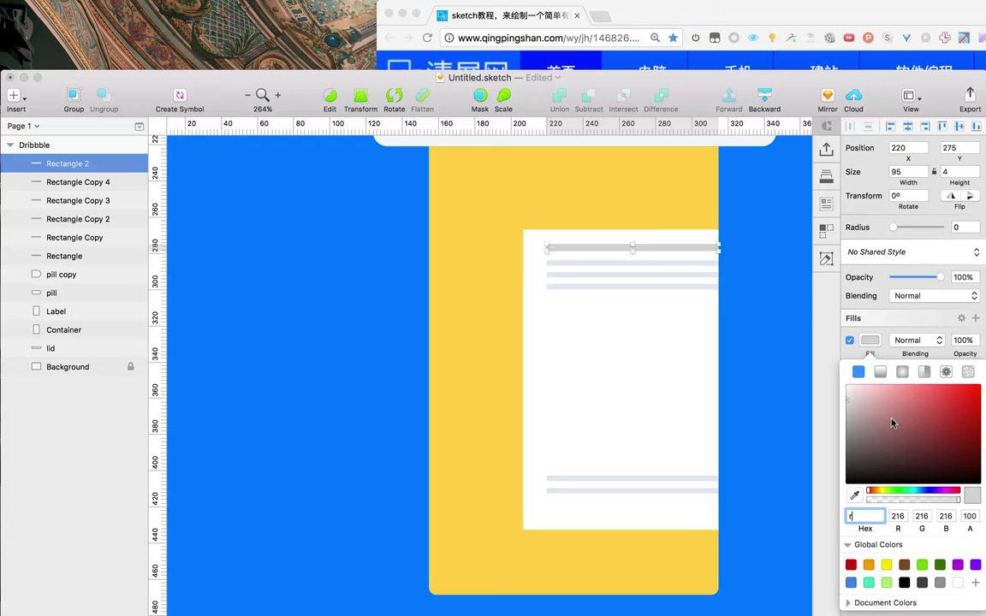
type("F9AD5")
key("Return")
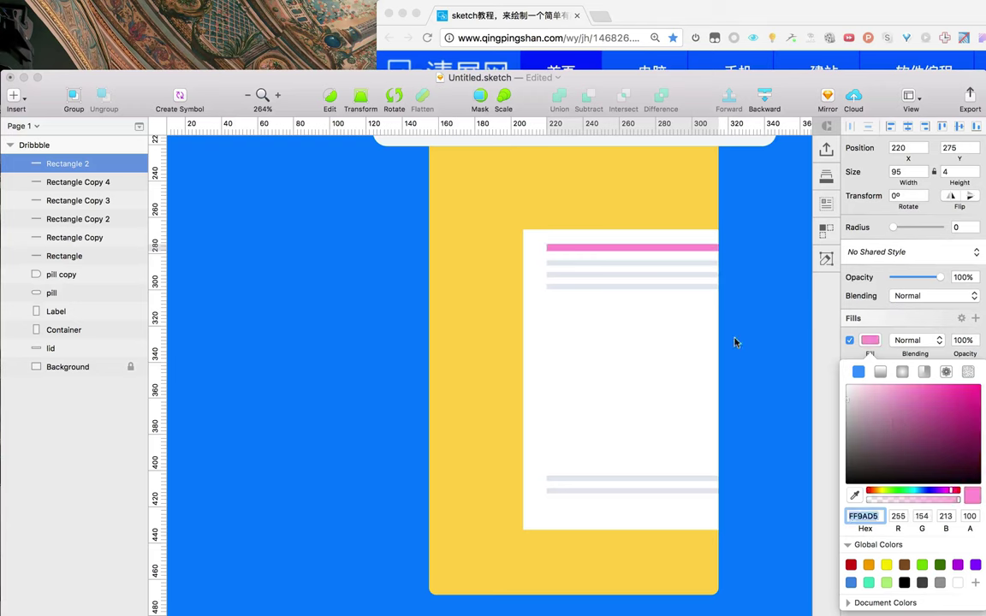
left_click(735, 343)
Select the three upper grey stripes together and set their height to 2
left_click(653, 263)
left_click(652, 274, "shift")
left_click(651, 286, "shift")
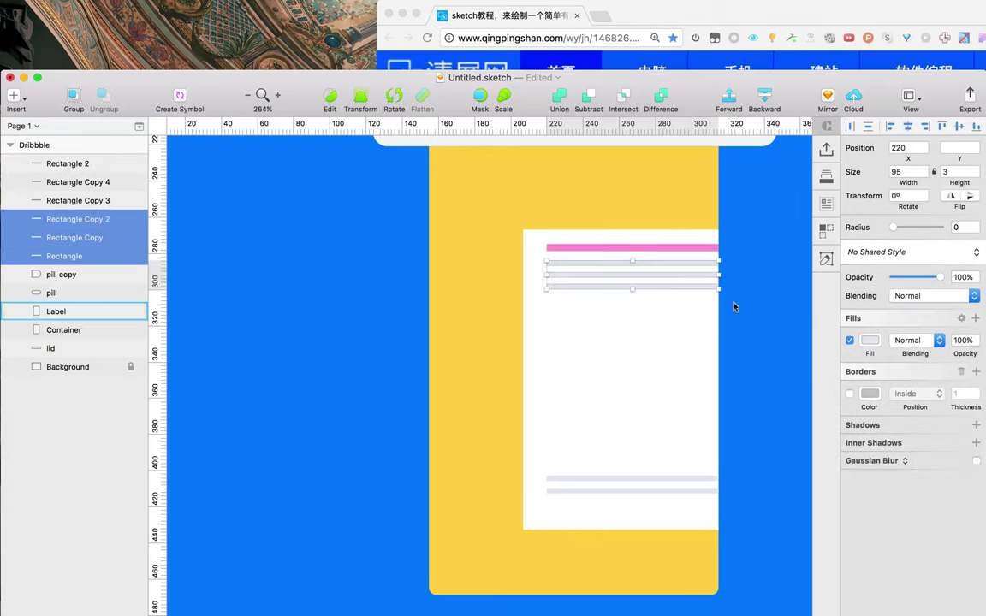
left_click(947, 171)
type("2")
key("Return")
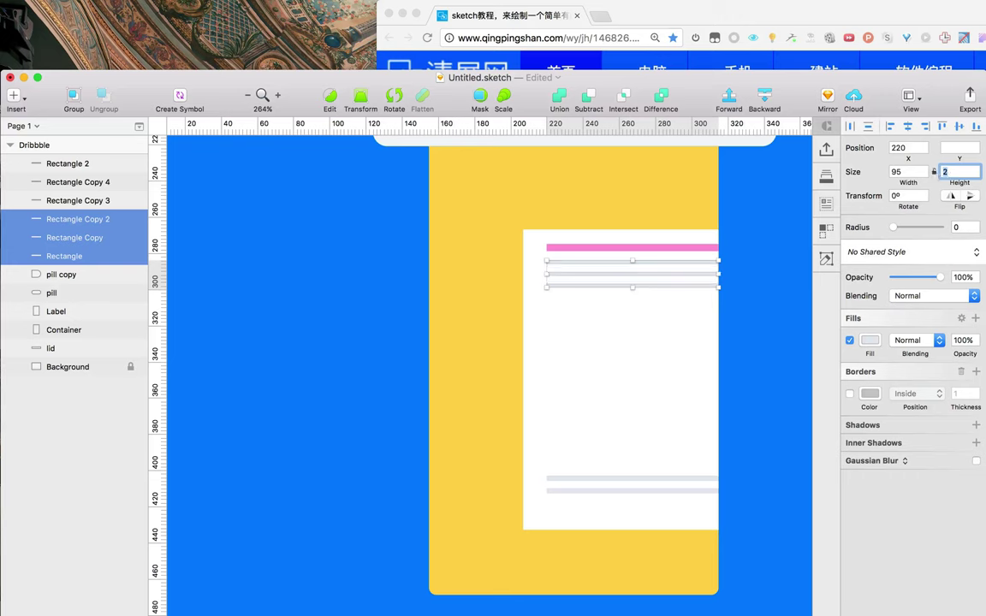
left_click(781, 308)
Select the two lower grey stripes and reduce their height to match the three upper ones
left_click(688, 475)
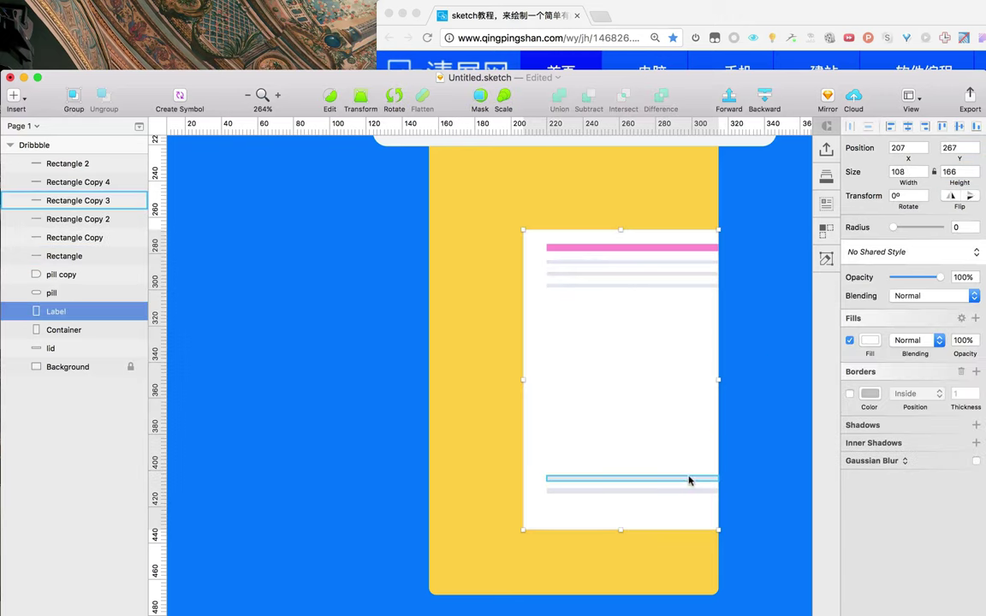
left_click(683, 491)
left_click(685, 484, "shift")
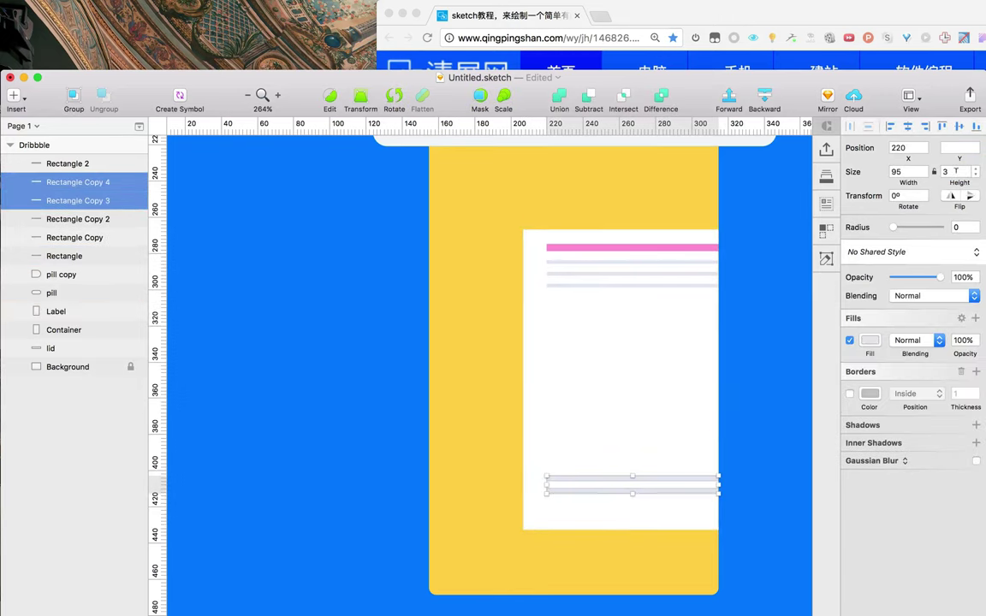
key("Return")
left_click(739, 308)
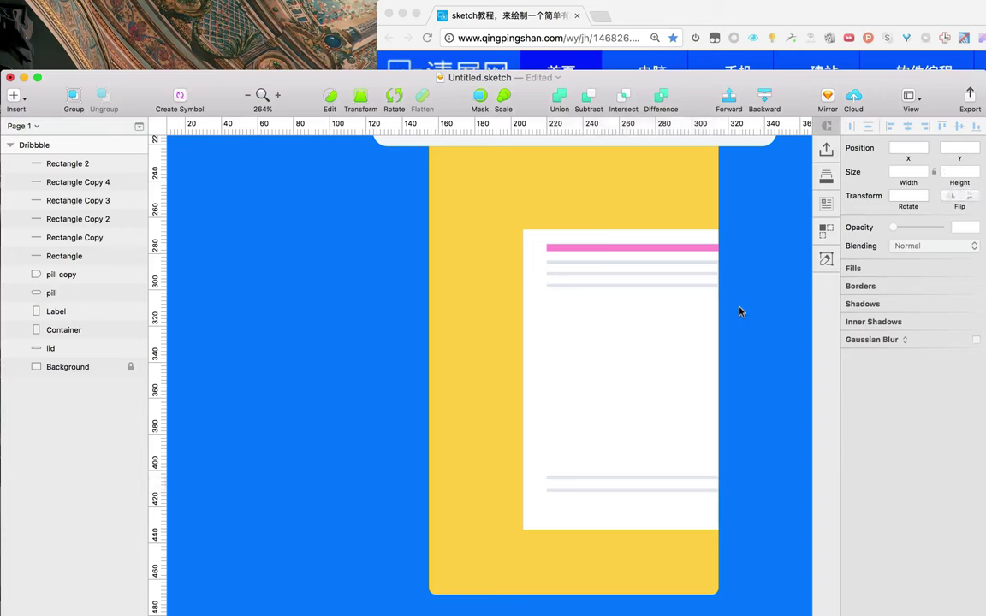
Duplicate the pink stripe and place the copy just below the two lower grey stripes, at Y 416.5
left_click(698, 249)
left_click_drag(698, 252, 706, 505)
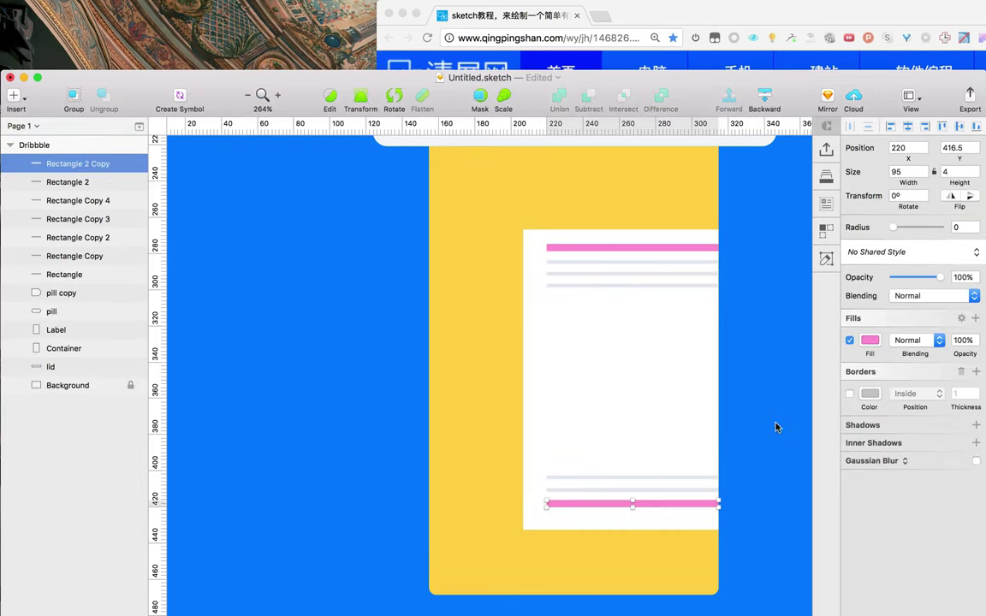
left_click(744, 324)
scroll(728, 326, "up", 2)
scroll(730, 325, "down", 10)
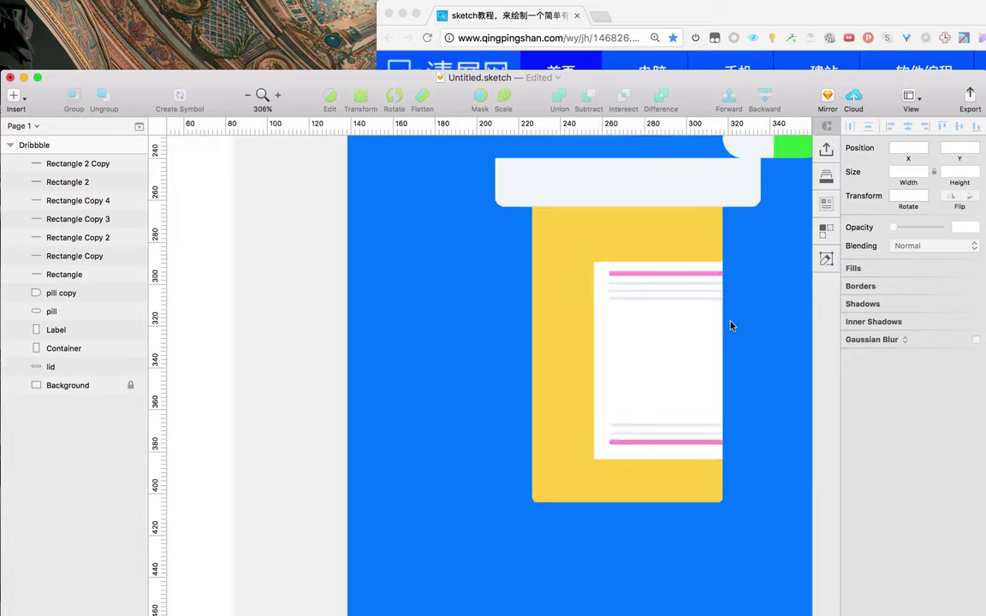
Move the lower pink stripe and the two lower grey stripes up together, leaving more white space at the label's base
scroll(744, 323, "up", 6)
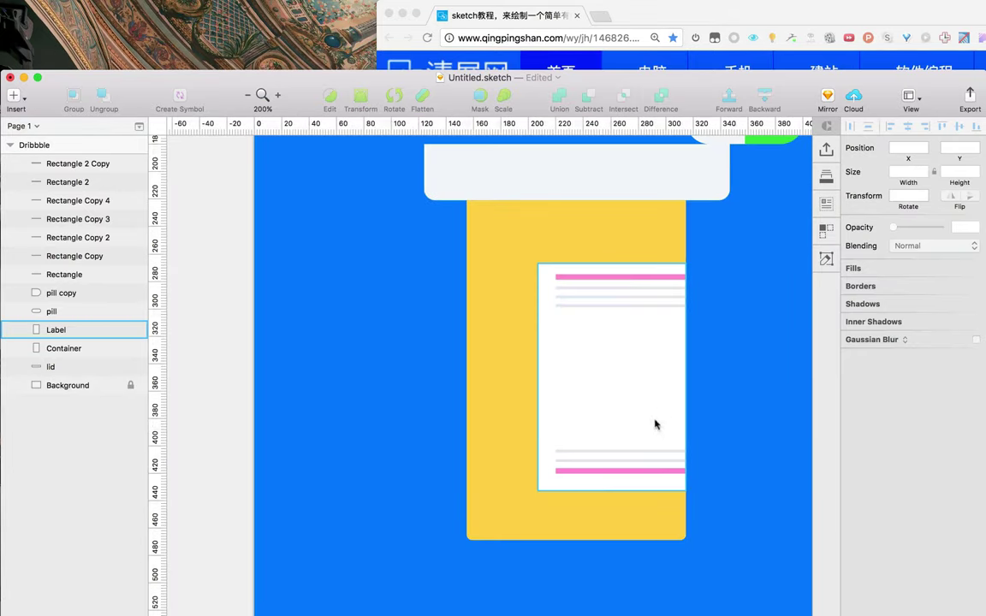
left_click(634, 453)
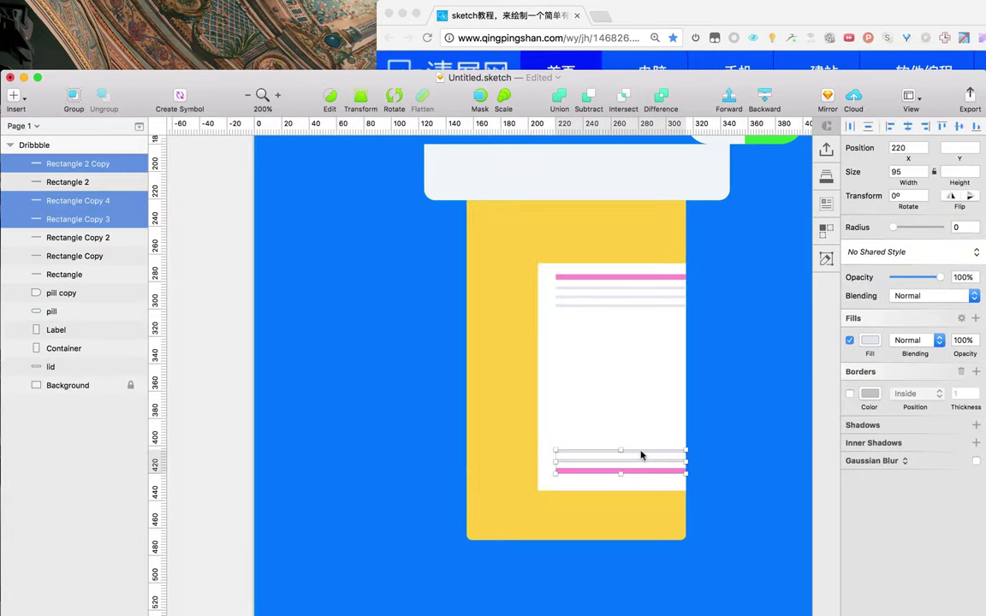
left_click_drag(640, 454, 643, 431)
left_click(739, 272)
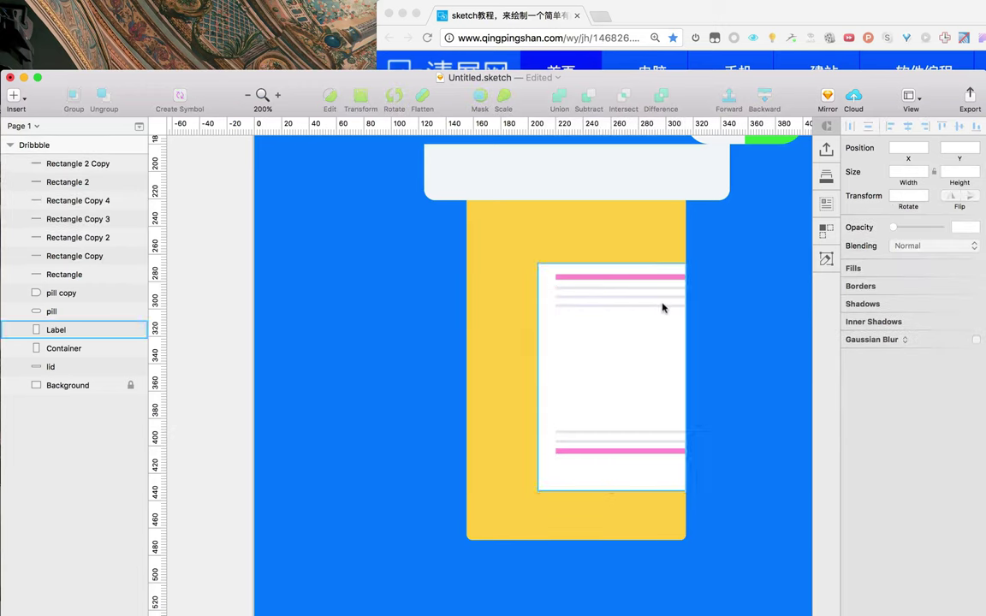
Select the three upper grey stripes with the upper pink stripe and move them down together within the label
left_click(662, 305)
left_click(659, 305)
left_click(660, 297, "shift")
left_click(660, 288, "shift")
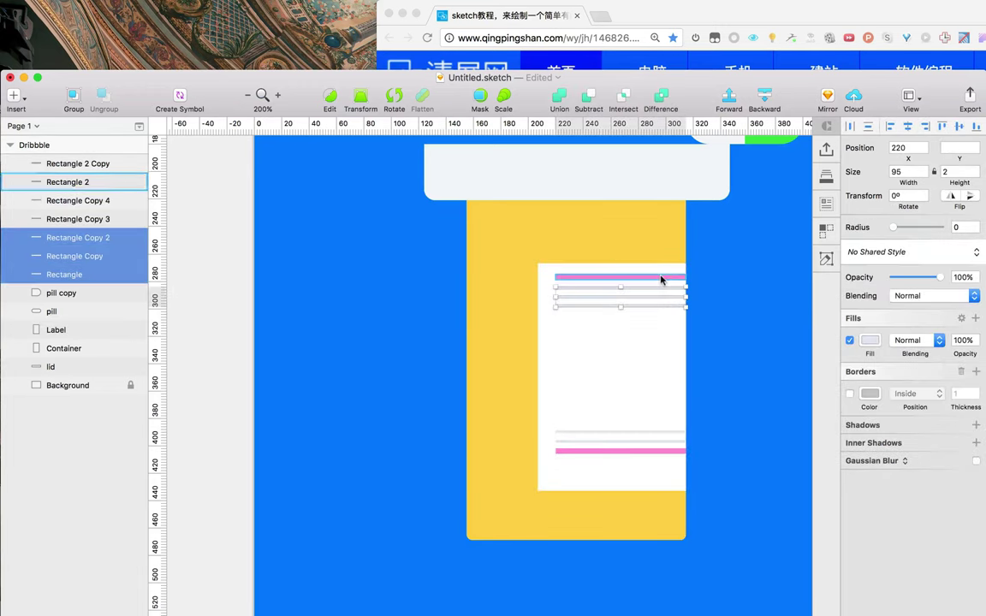
left_click(661, 278, "shift")
left_click_drag(659, 279, 658, 296)
left_click(734, 285)
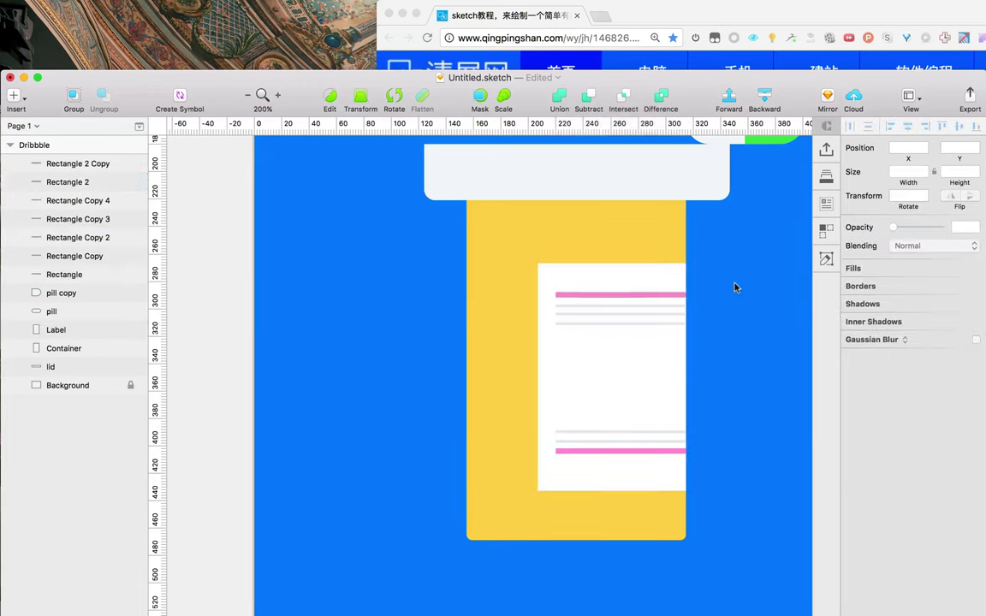
Select the white label rectangle with all seven pink and grey stripes and group them
left_click(638, 280)
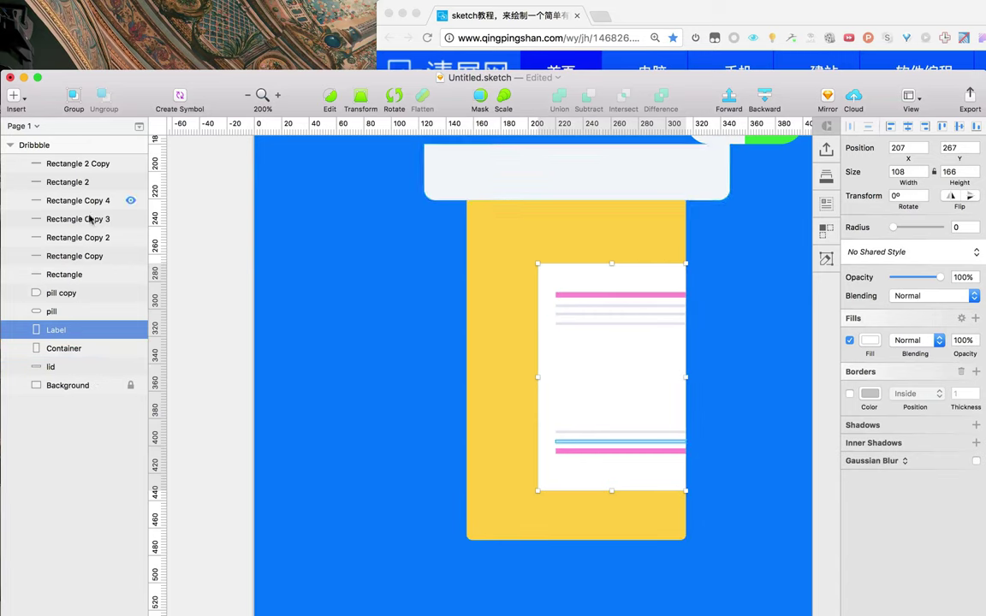
left_click(572, 296, "shift")
left_click(572, 306, "shift")
left_click(572, 314, "shift")
left_click(571, 323, "shift")
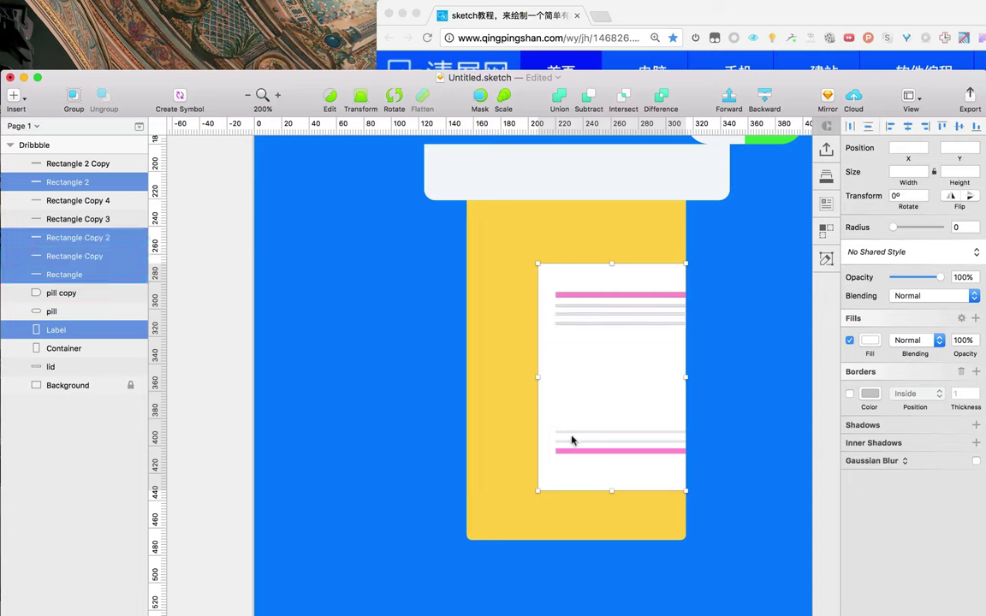
left_click(570, 433, "shift")
left_click(570, 442, "shift")
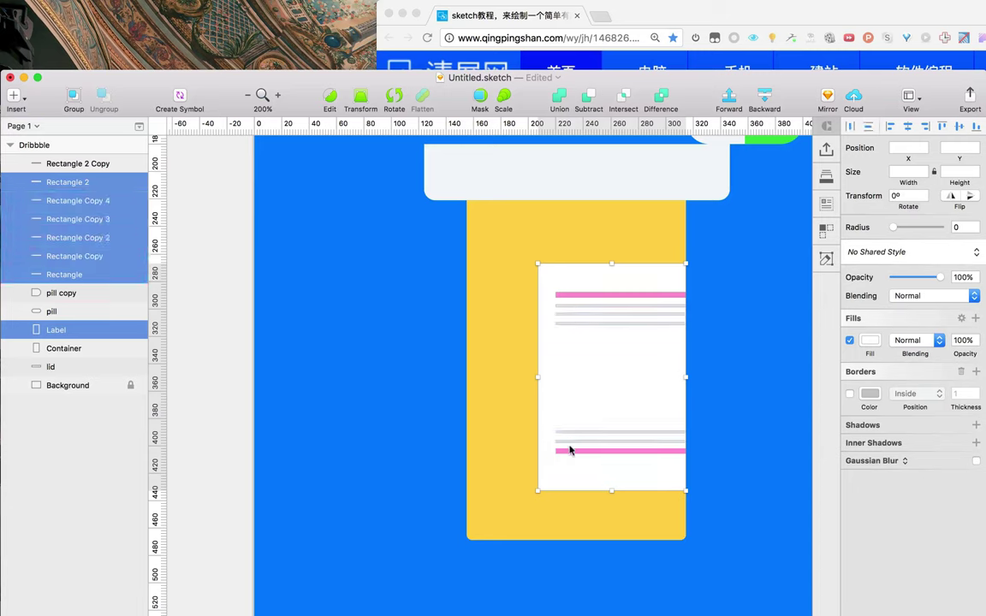
left_click(571, 446, "shift")
left_click(571, 450, "shift")
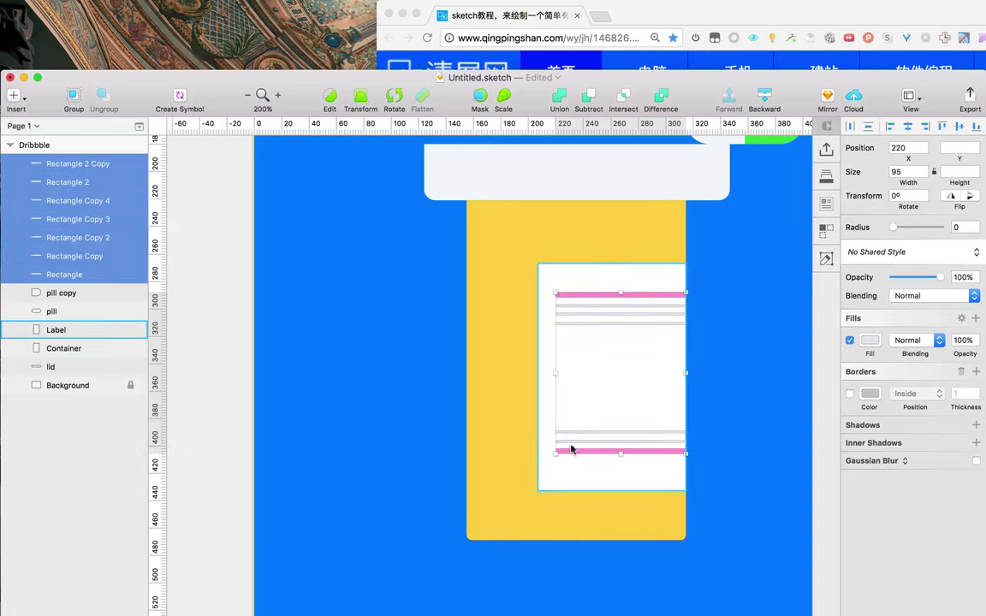
left_click(542, 396, "shift")
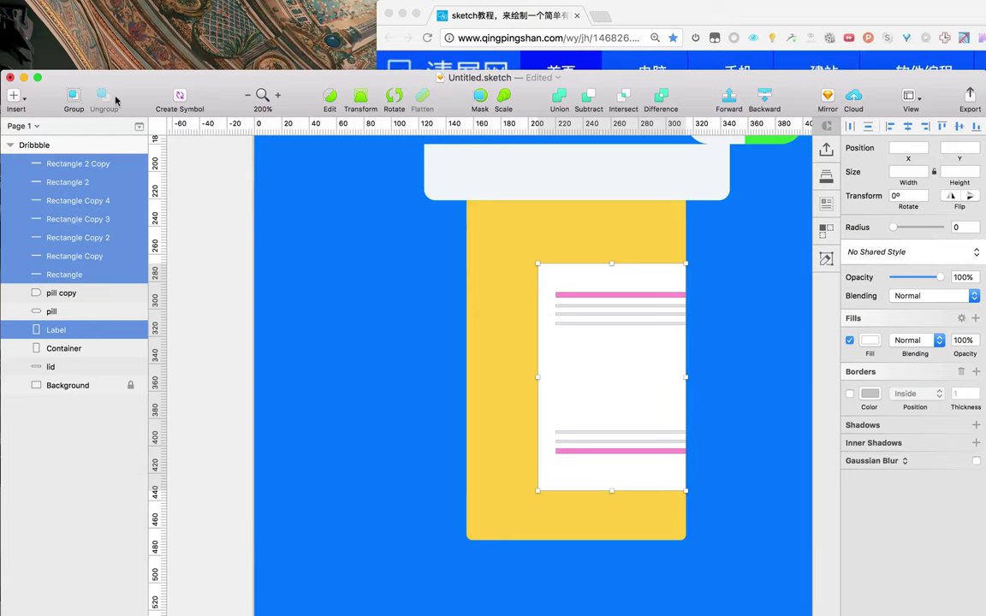
left_click(73, 96)
Rename the new group as Label and toggle its visibility off and on to check its contents
double_click(55, 164)
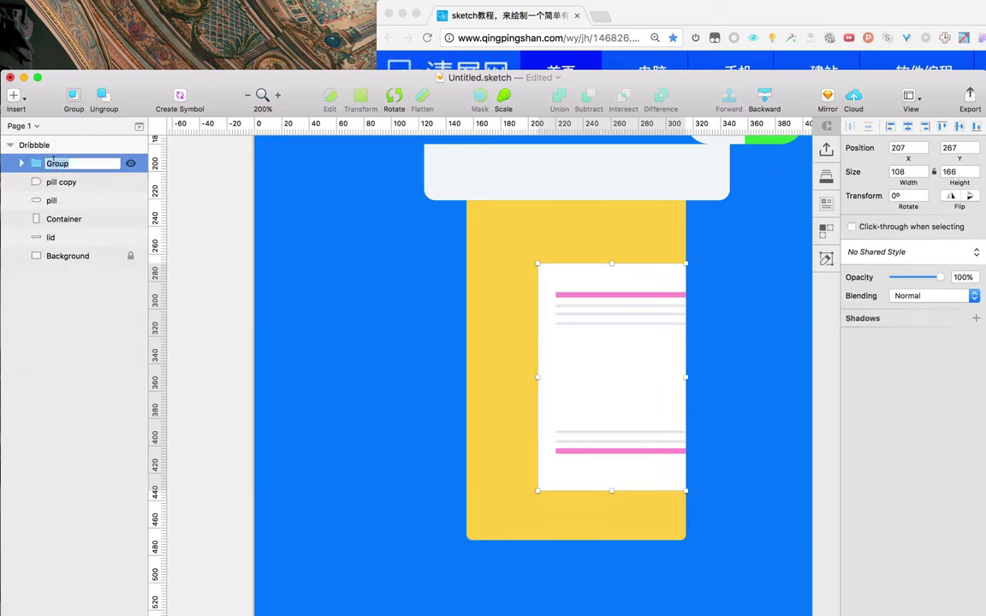
key("Return")
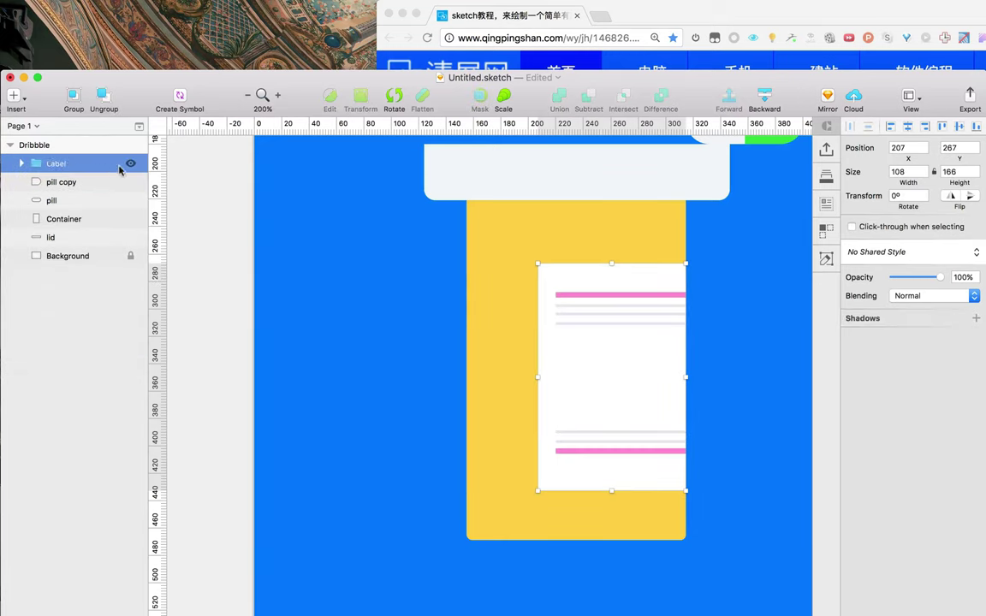
left_click(130, 162)
left_click(130, 162)
left_click(130, 162)
left_click(131, 163)
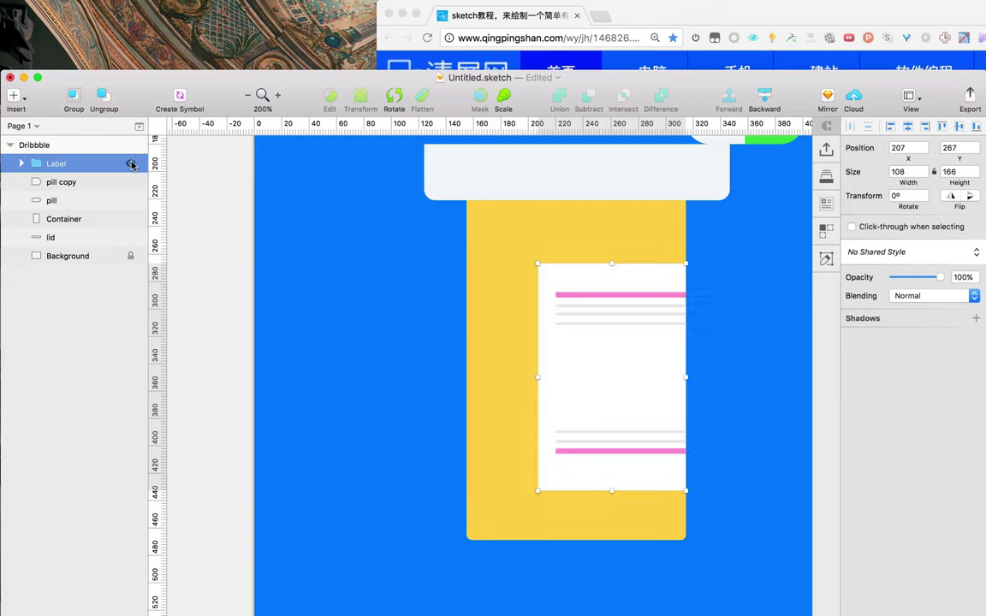
left_click(767, 363)
Switch to the browser tutorial, read how to shorten the third grey stripe, and return to Sketch
left_click(712, 9)
scroll(635, 294, "down", 10)
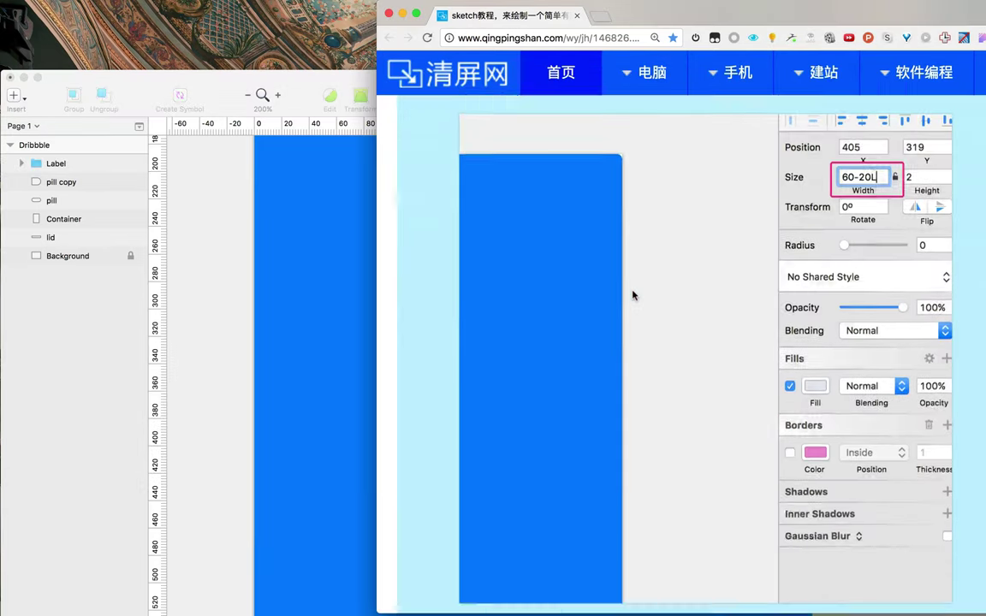
scroll(634, 295, "down", 10)
scroll(633, 295, "up", 1)
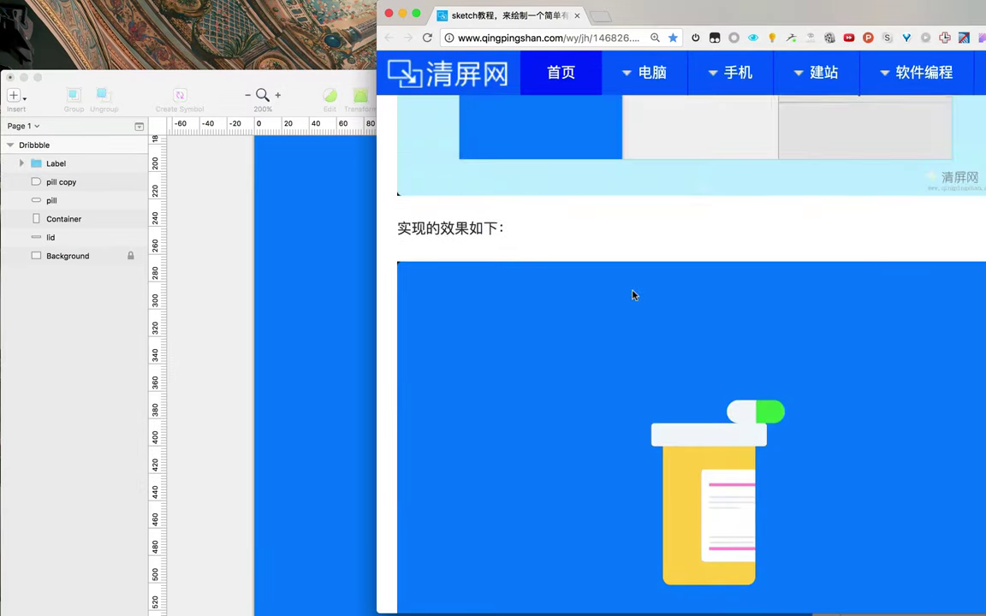
scroll(634, 295, "up", 5)
scroll(634, 295, "down", 4)
scroll(634, 296, "up", 8)
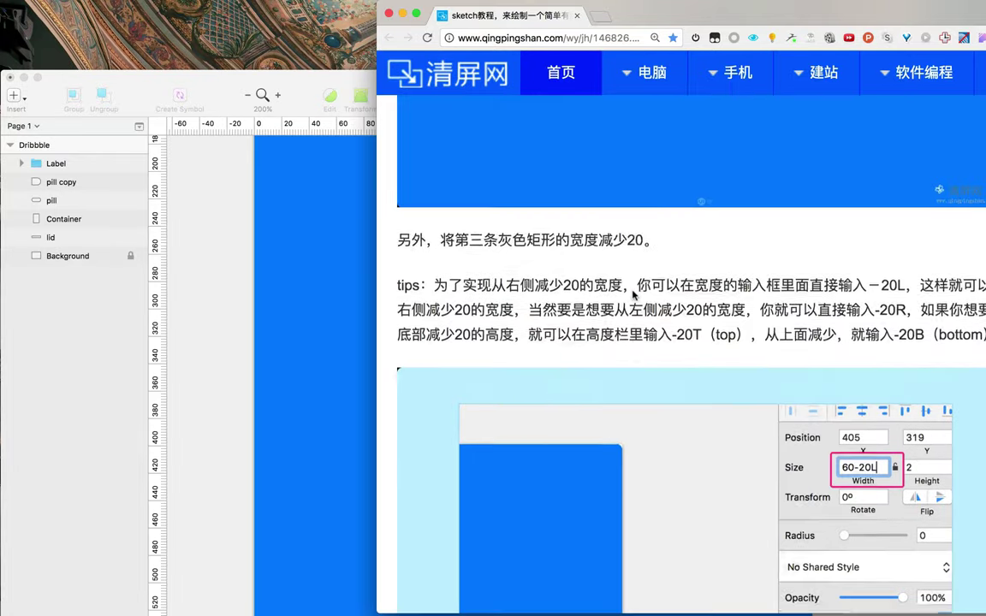
scroll(633, 295, "up", 1)
scroll(634, 296, "down", 5)
scroll(633, 295, "up", 4)
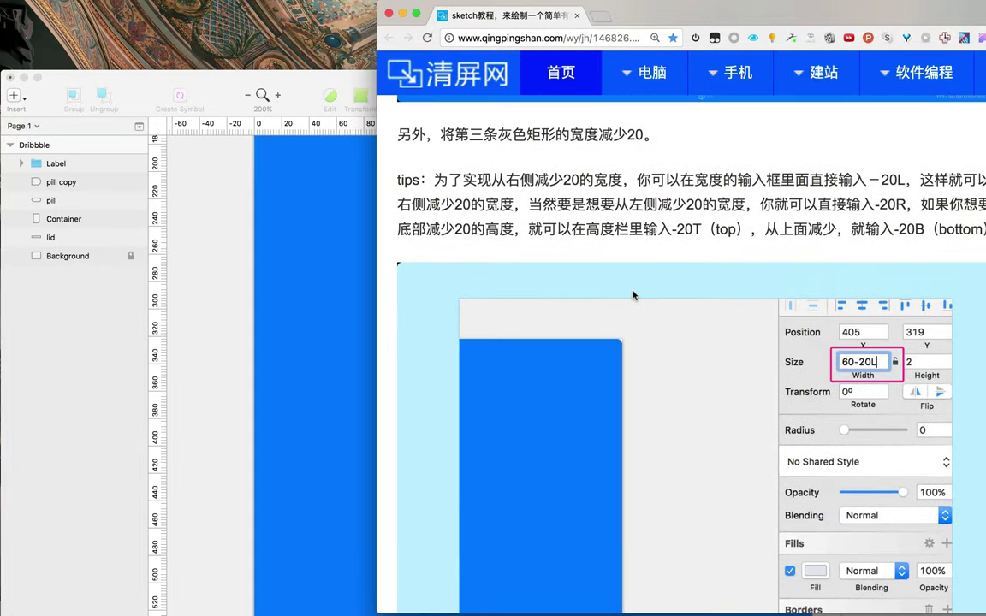
scroll(633, 295, "down", 5)
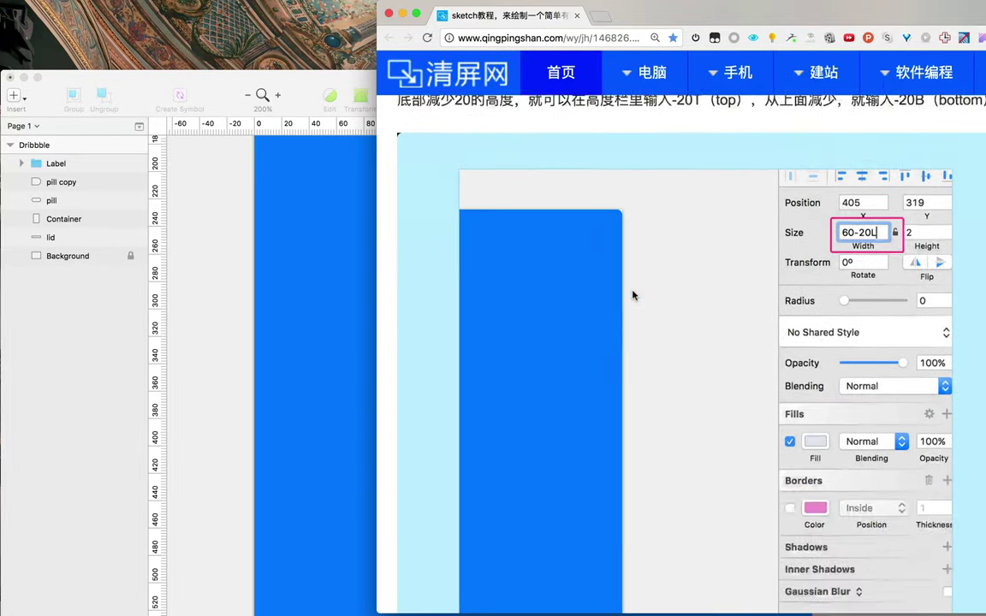
left_click(347, 266)
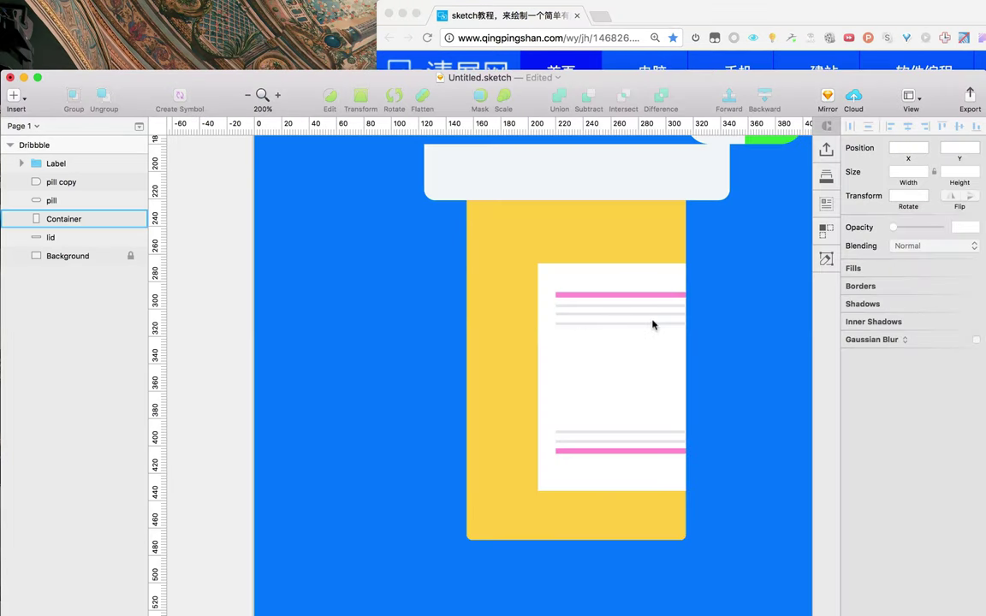
left_click(651, 326)
double_click(651, 324)
double_click(651, 325)
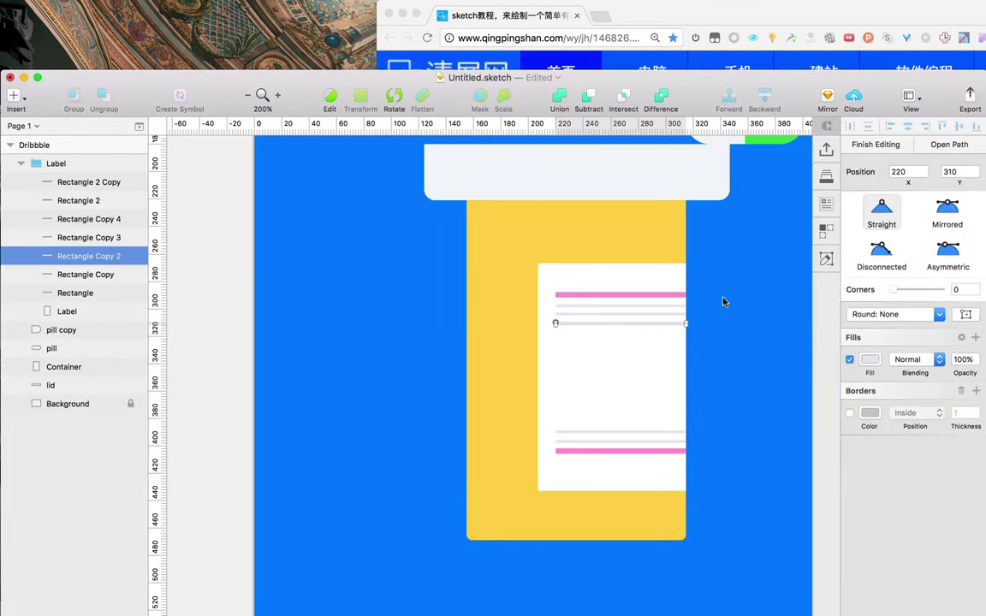
key("Escape")
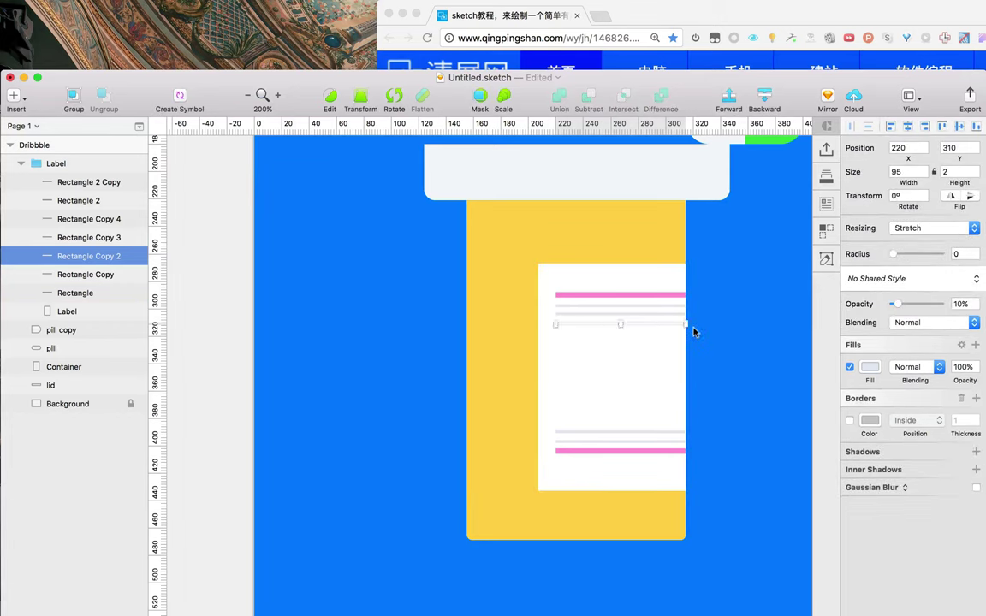
left_click(693, 328)
key("super+z")
left_click(716, 295)
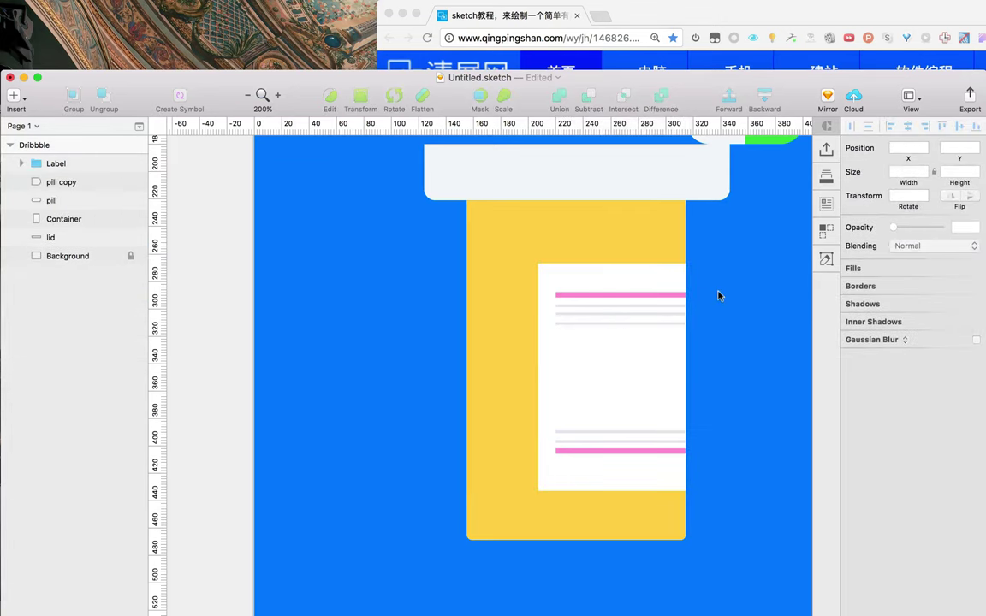
Shorten the third upper grey stripe inside the Label group by 20 from its right end, to a width of 75
left_click(599, 326)
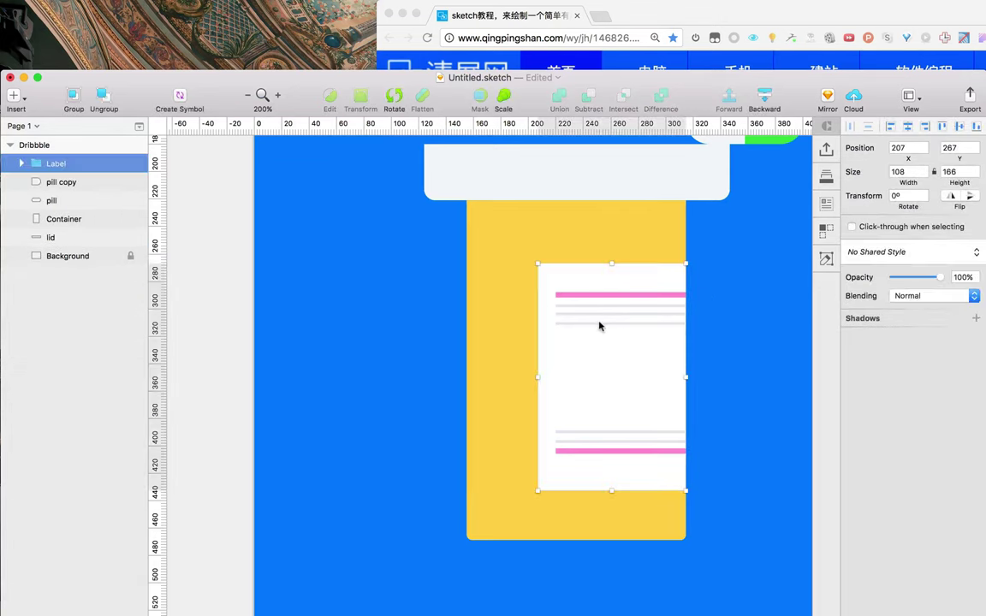
left_click(22, 164)
scroll(587, 341, "down", 2)
scroll(588, 342, "up", 8)
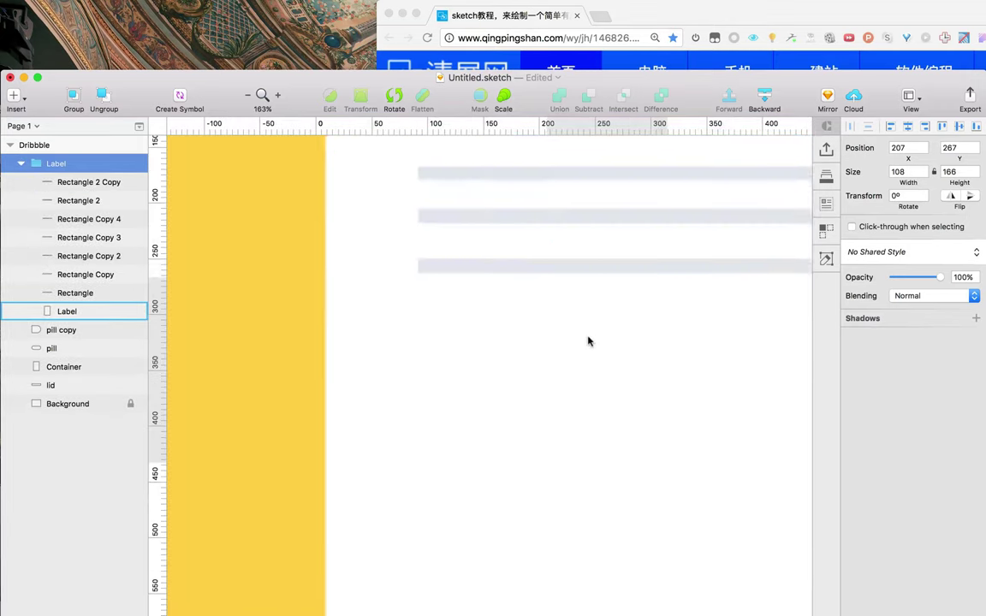
left_click_drag(692, 329, 426, 388)
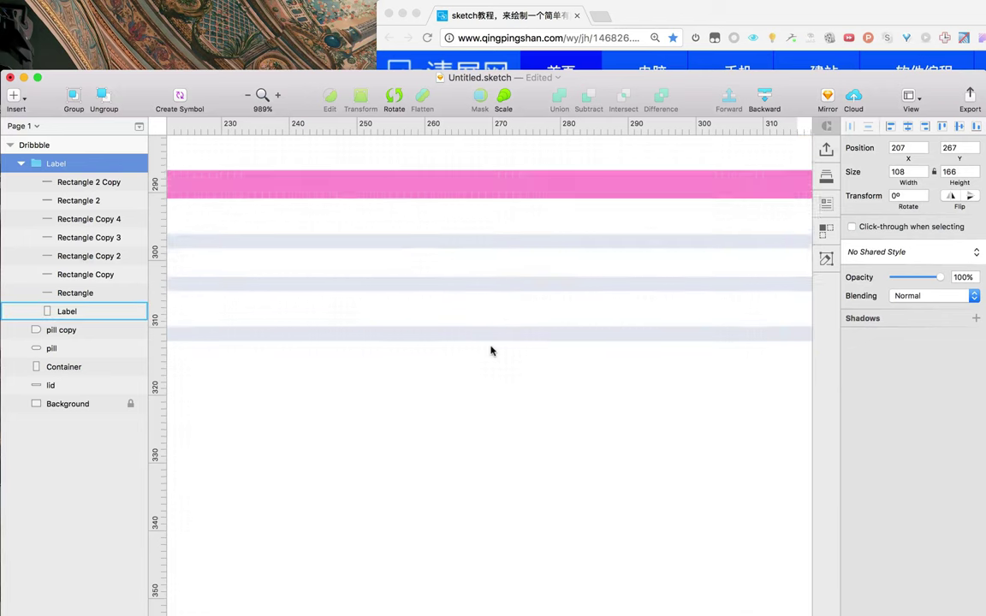
scroll(491, 346, "down", 2)
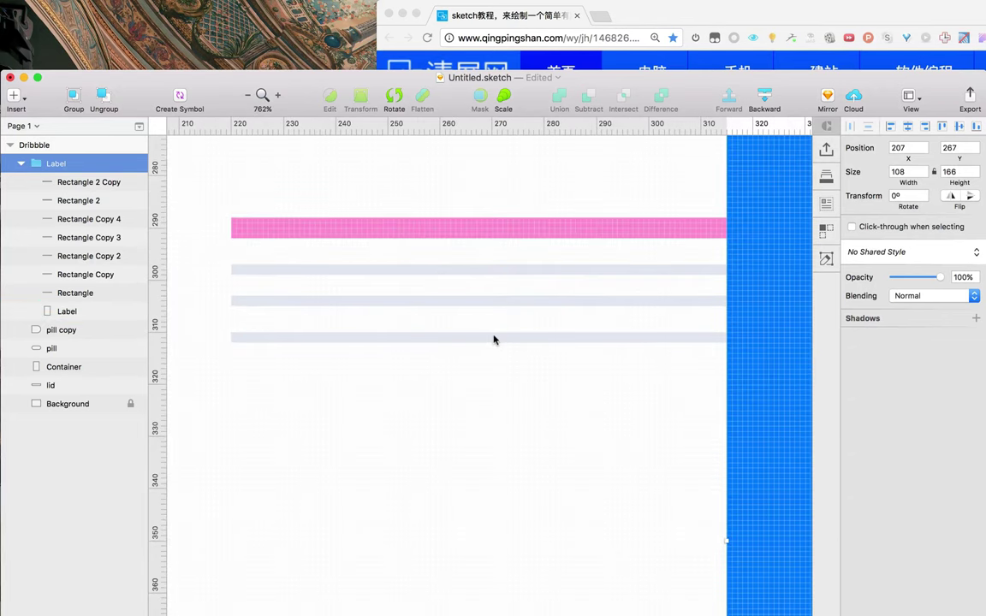
double_click(494, 339)
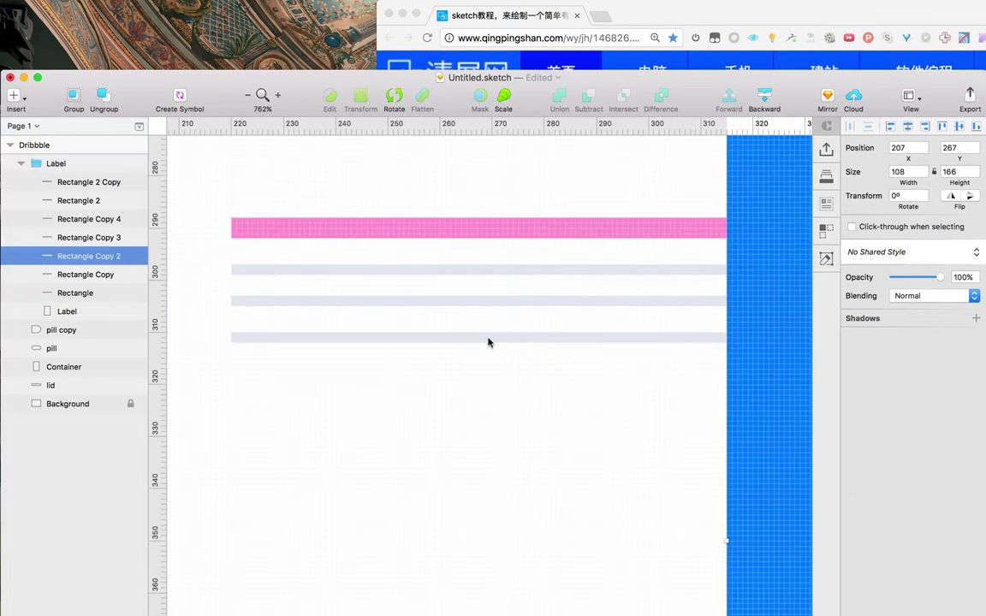
left_click(903, 172)
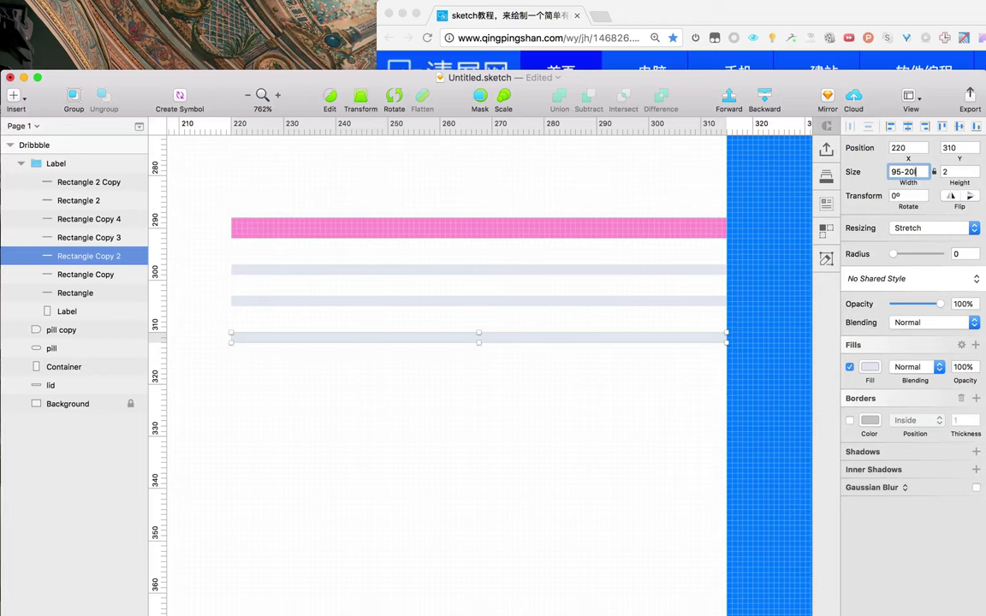
key("Return")
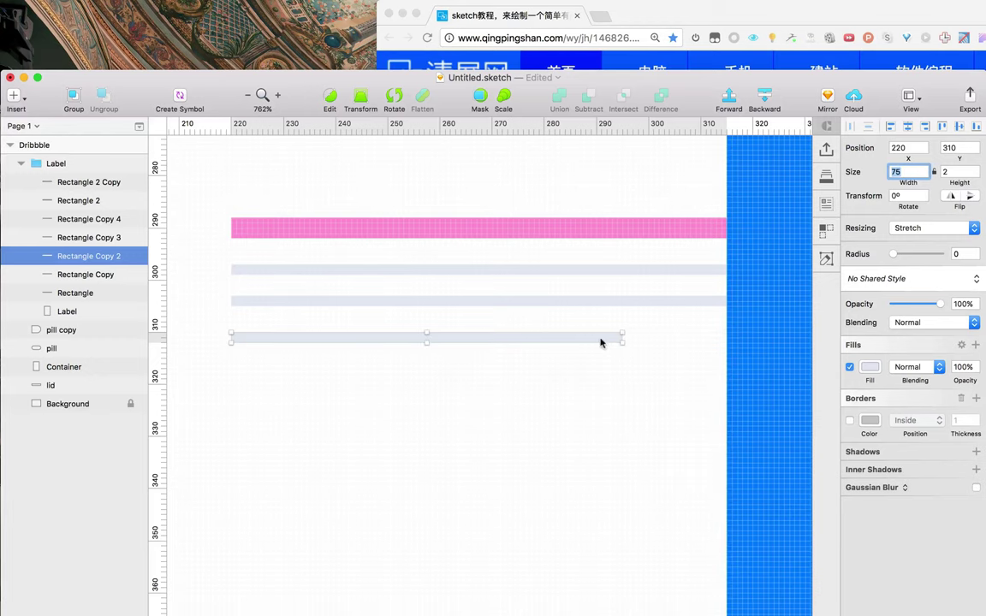
left_click(797, 339)
scroll(587, 341, "down", 5)
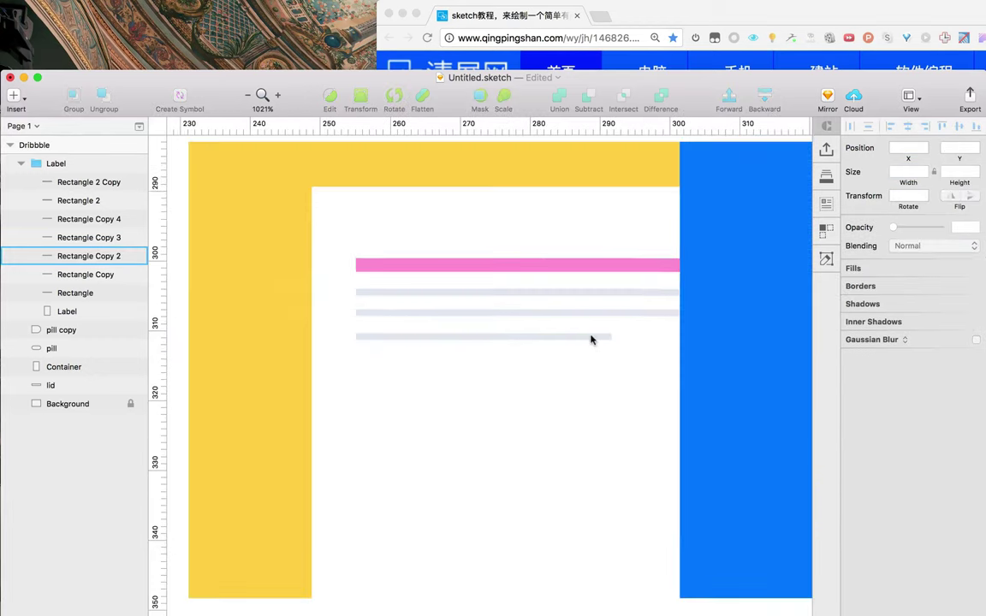
Switch to the browser tutorial, read the highlight and shadow section up to the capsule highlight, and return to Sketch
key("super+Tab")
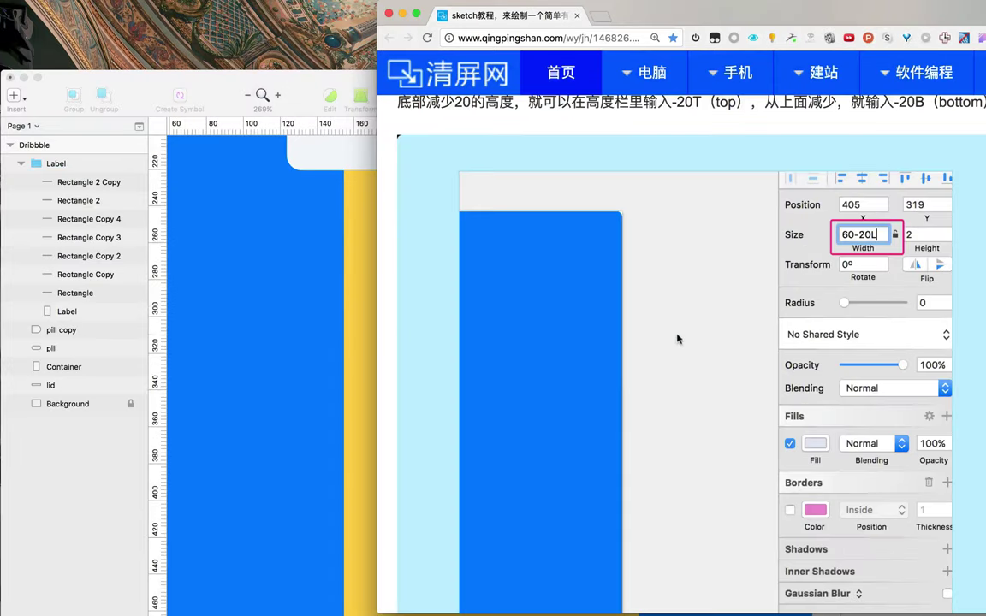
scroll(706, 363, "down", 8)
scroll(707, 364, "down", 10)
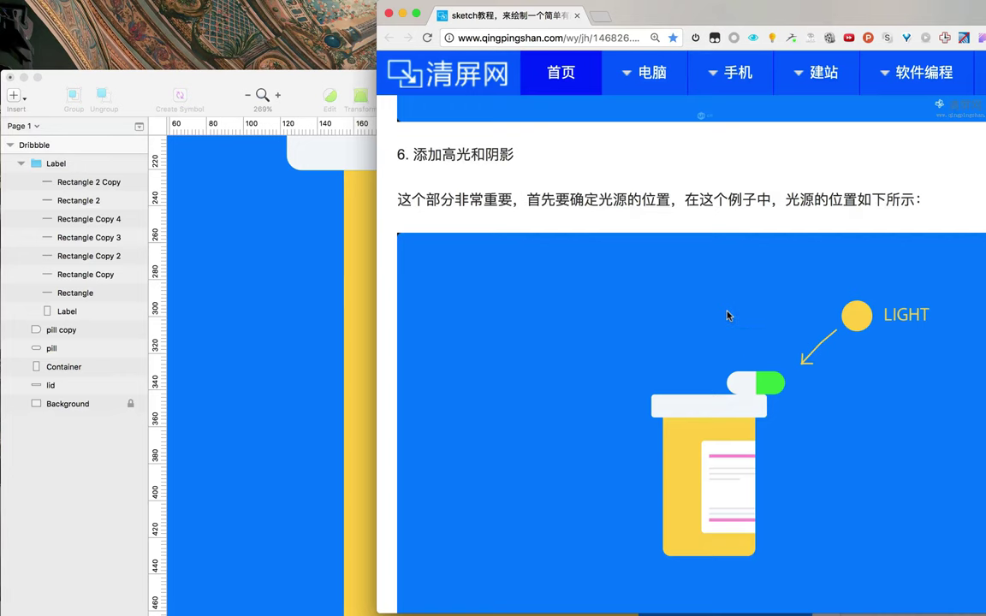
scroll(726, 316, "down", 10)
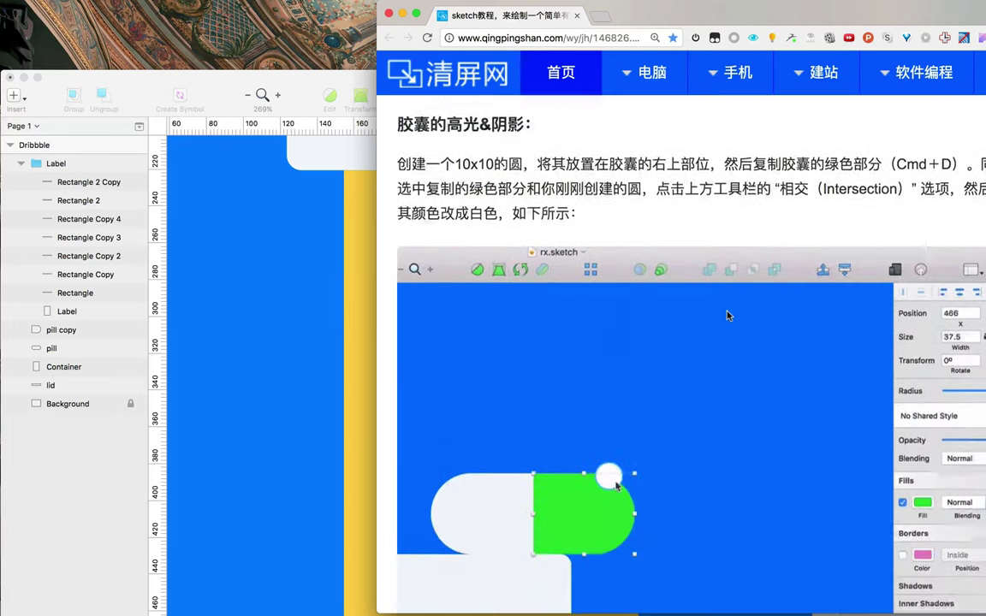
scroll(728, 316, "up", 2)
key("super+Tab")
Draw a 10 × 10 circle over the upper-right curve of the capsule's green half, at X 387, Y 143
scroll(686, 254, "up", 3)
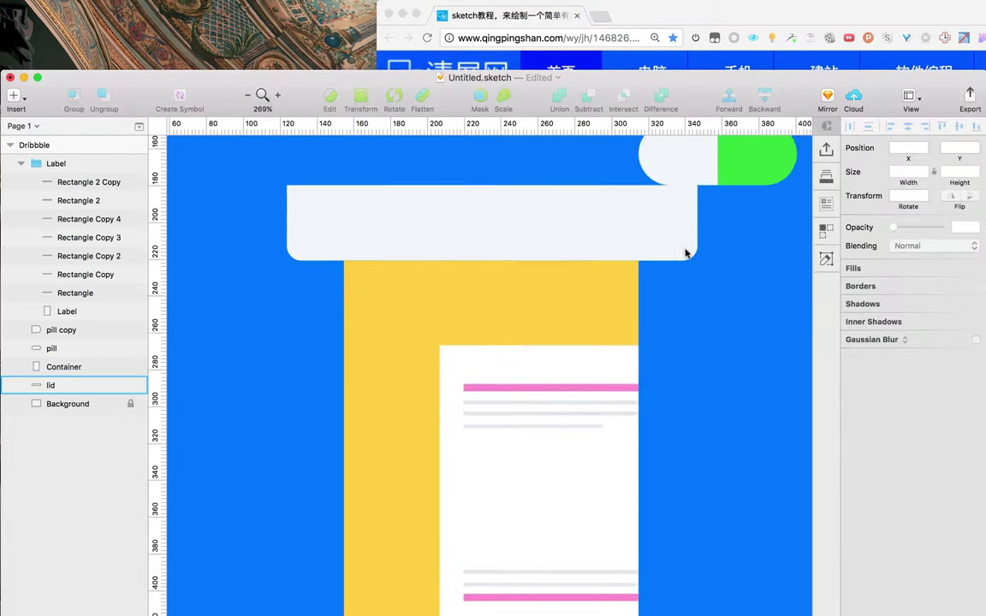
scroll(686, 253, "up", 3)
left_click_drag(797, 269, 592, 350)
scroll(593, 347, "down", 5)
scroll(593, 347, "up", 10)
left_click_drag(451, 251, 666, 367)
key("o")
left_click_drag(633, 334, 660, 325)
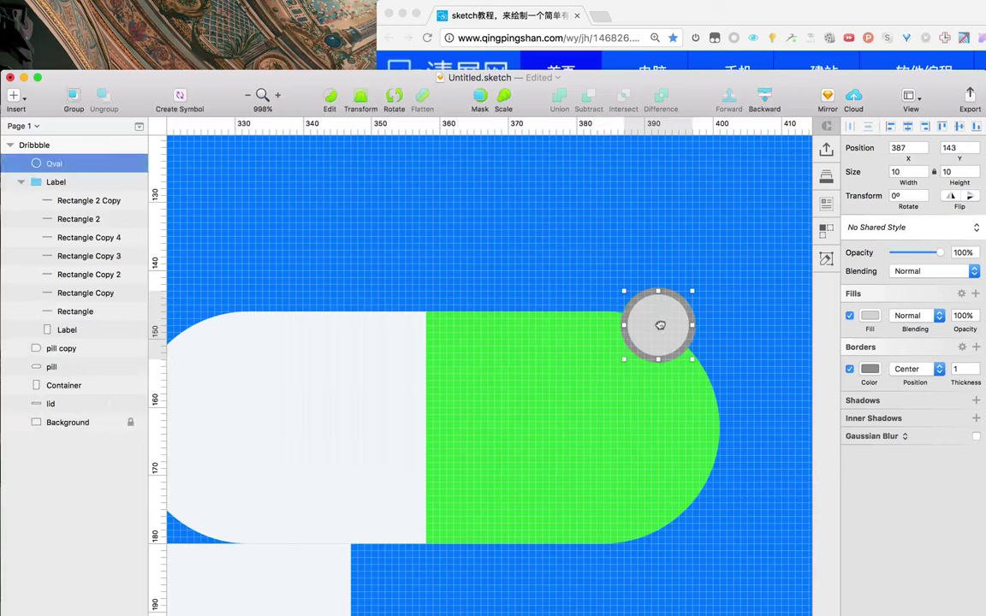
Remove the highlight circle's border and duplicate the capsule's green half in place
left_click(847, 369)
left_click(578, 397)
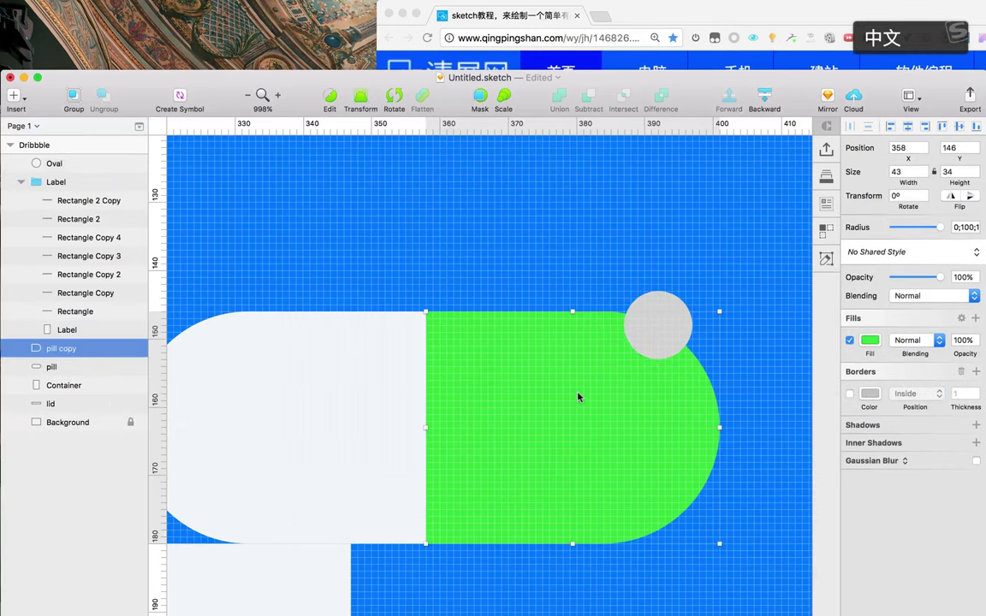
key("super+d")
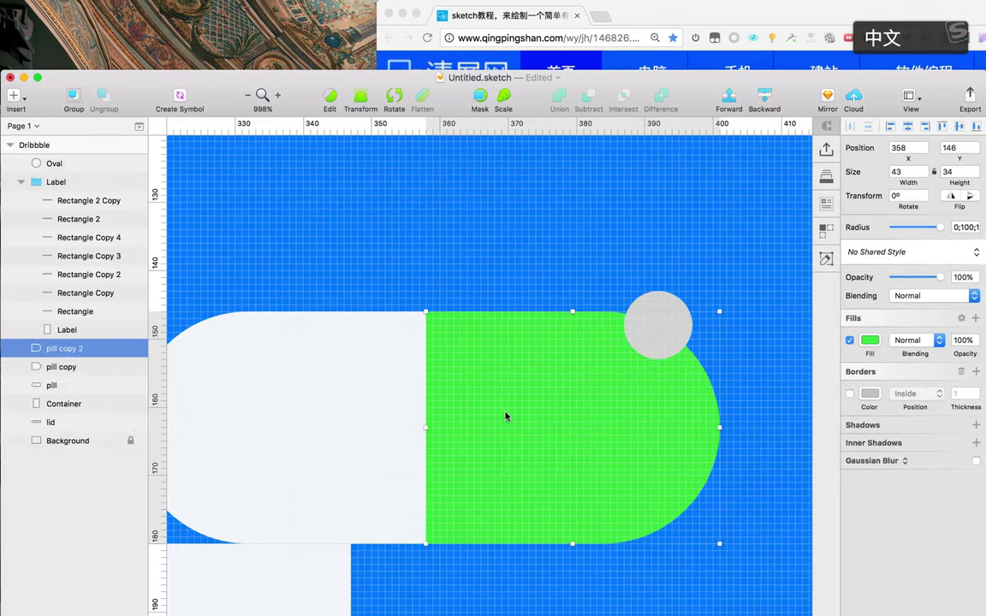
Try to combine the circle and the duplicated green half with Union, and undo it
left_click(667, 313, "shift")
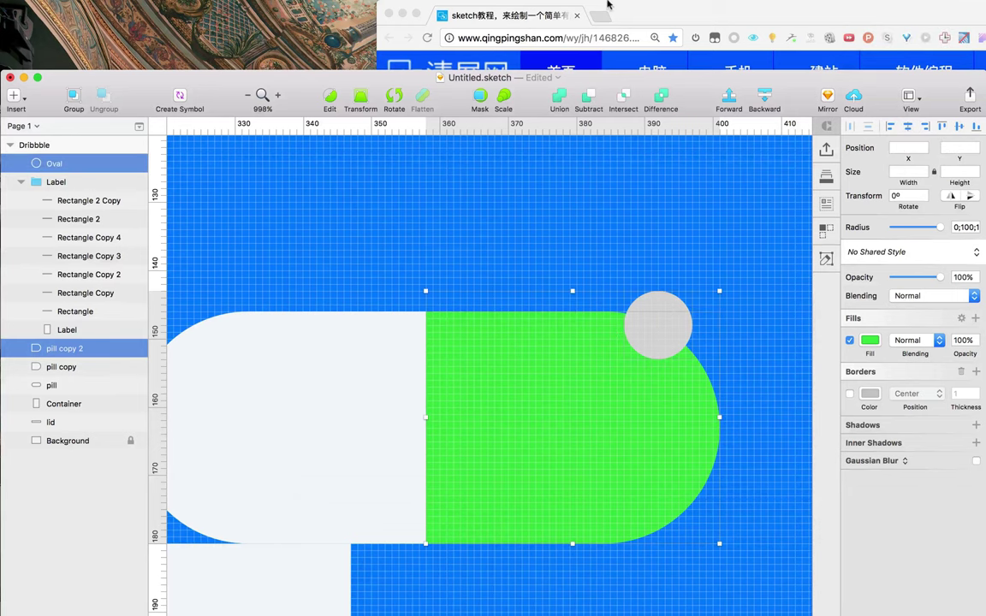
left_click_drag(660, 74, 666, 61)
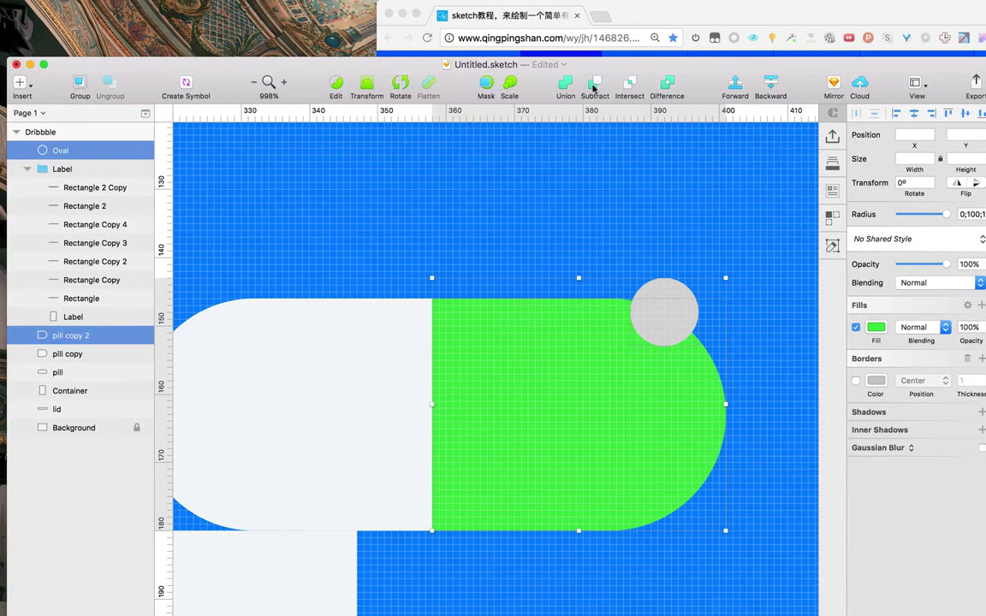
left_click(564, 85)
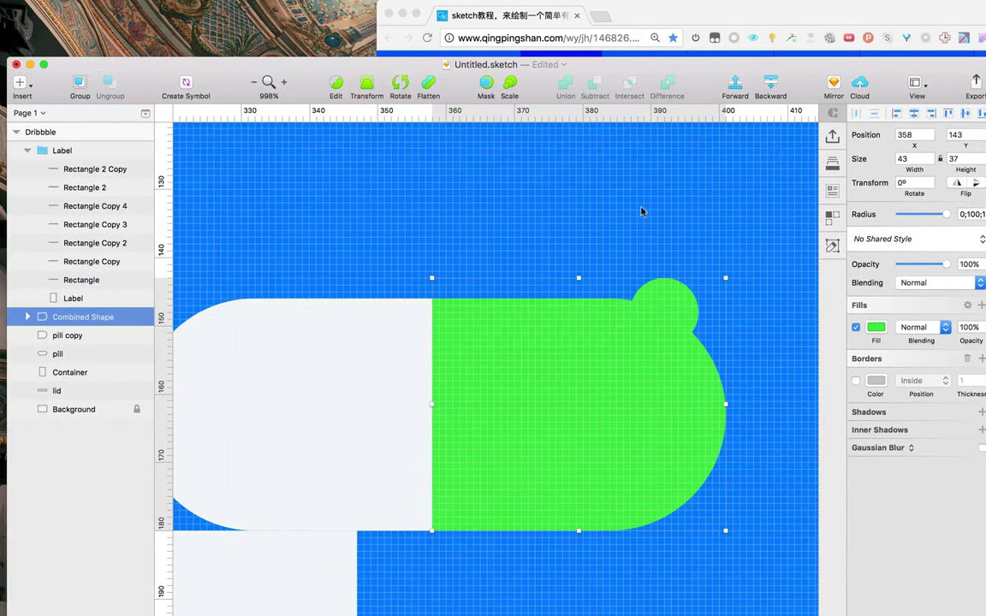
key("super+z")
Intersect the circle with the duplicated green half to leave only their overlap
left_click(667, 251)
left_click(658, 313)
left_click(622, 349, "shift")
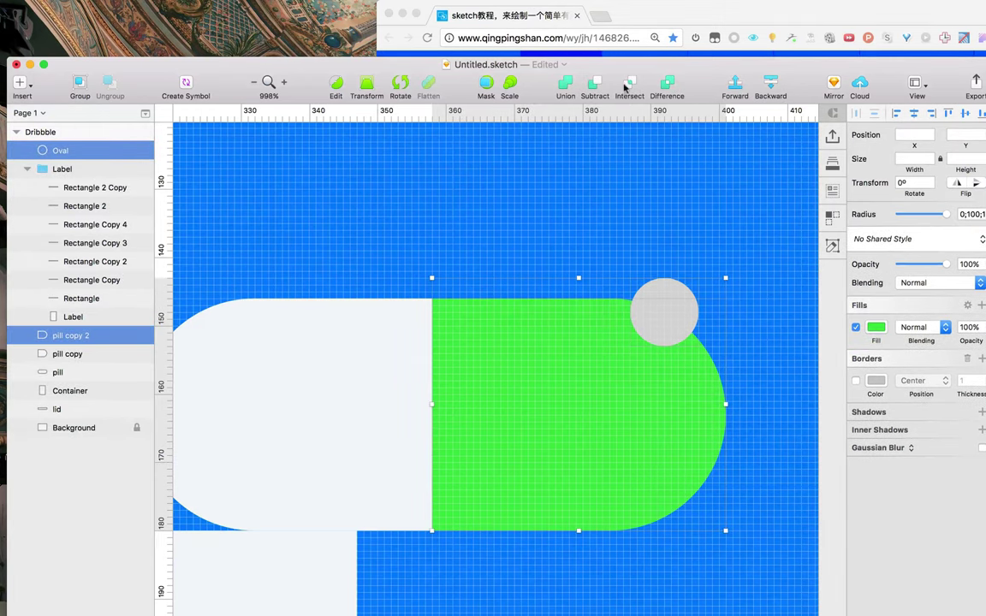
left_click(625, 85)
Switch to the browser tutorial, read which blending mode the intersected highlight needs, and return to Sketch
left_click(752, 19)
scroll(683, 300, "down", 10)
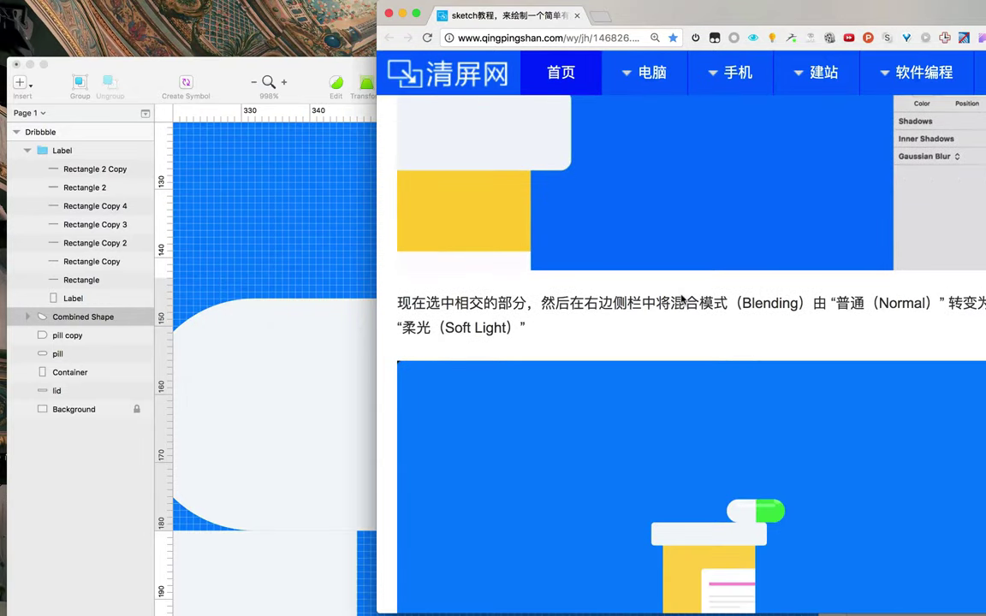
key("super+Tab")
Fill the intersected highlight shape with white FFFFFF and set its fill blending to Soft Light
left_click(876, 328)
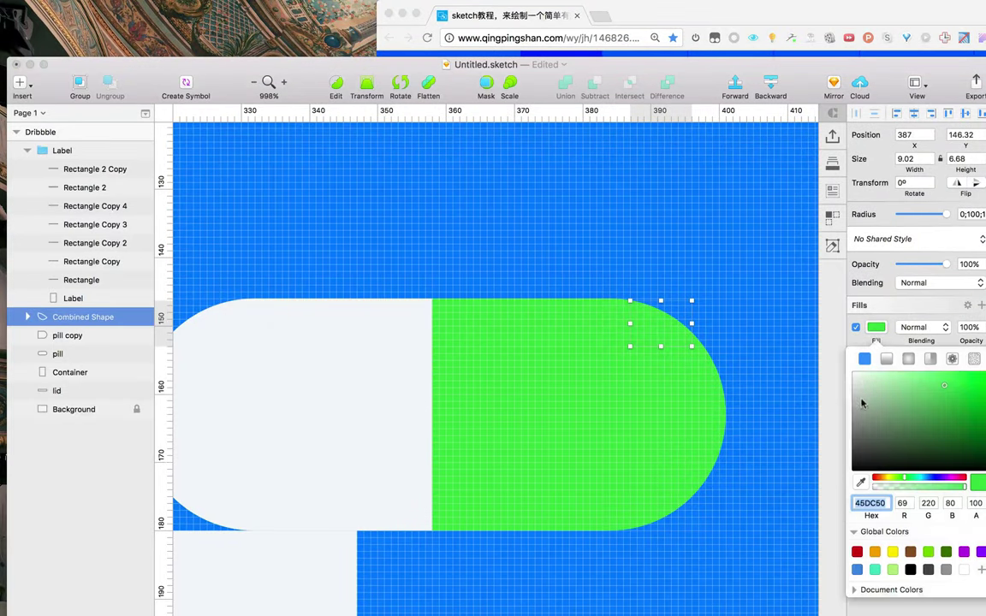
left_click_drag(863, 402, 832, 356)
left_click(913, 329)
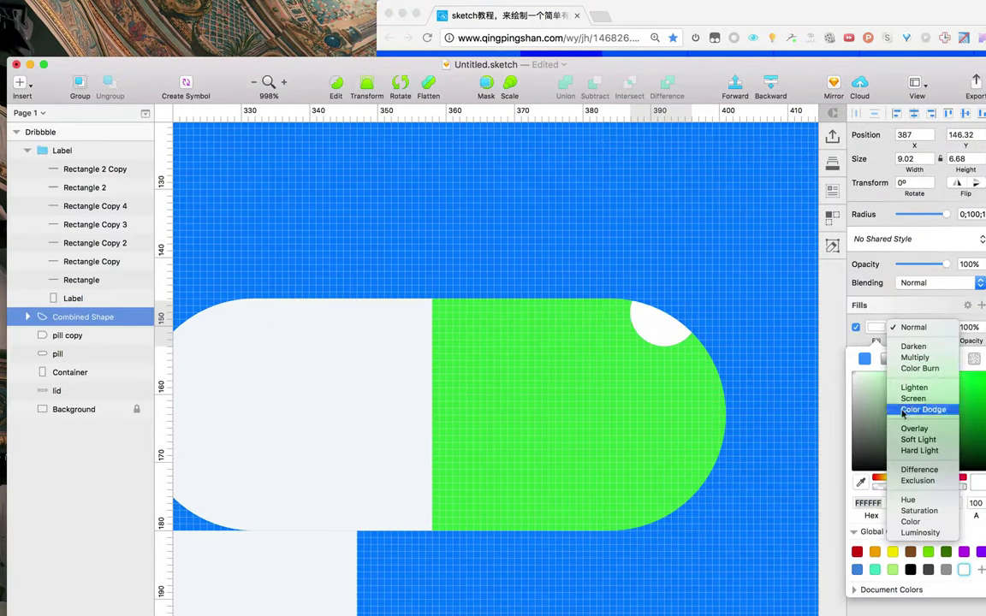
left_click(917, 439)
left_click(702, 257)
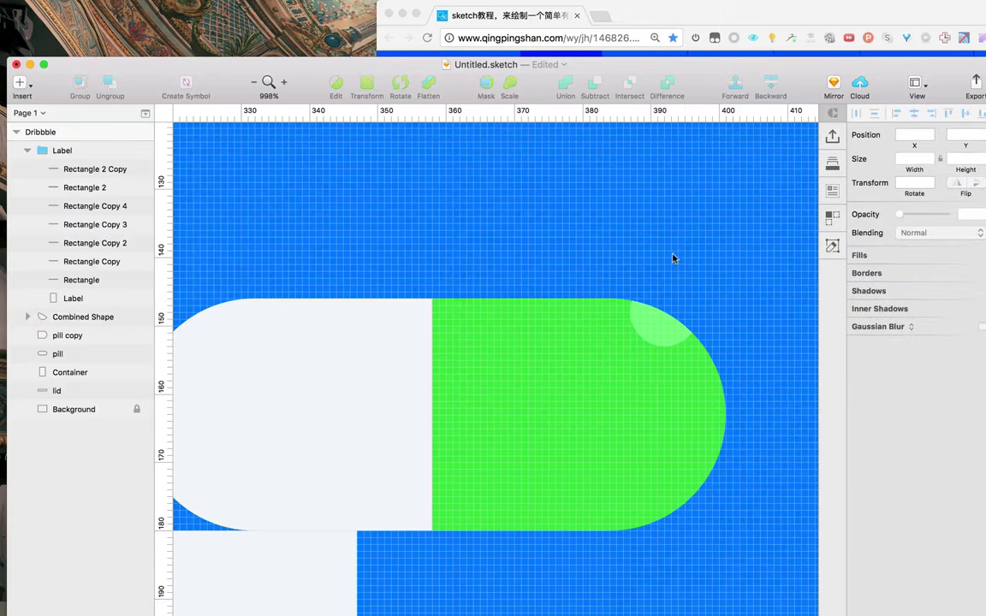
Examine the capsule's new corner highlight close up and within the whole bottle illustration
scroll(649, 249, "up", 2)
scroll(642, 239, "down", 10)
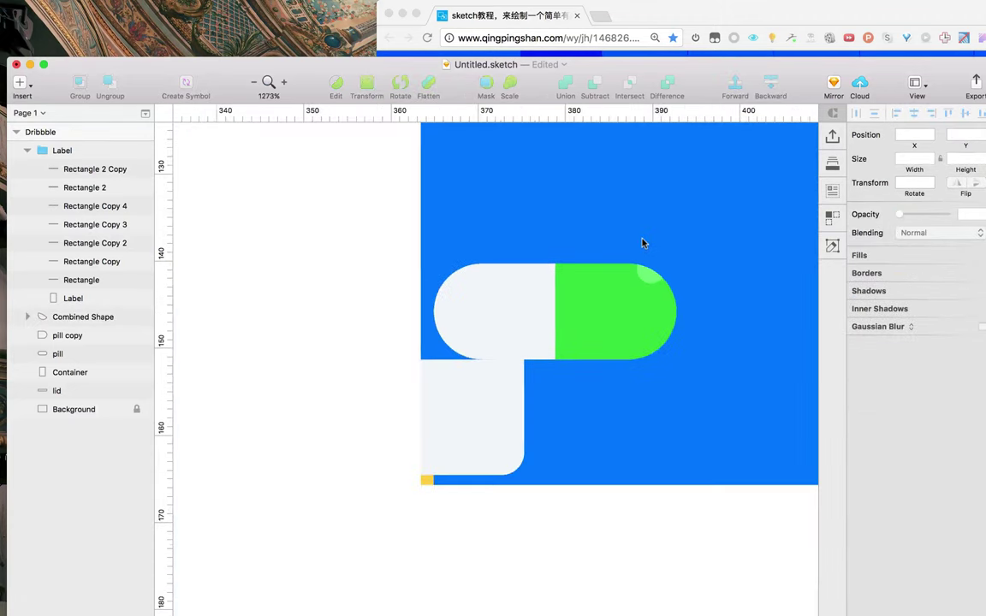
scroll(644, 244, "down", 8)
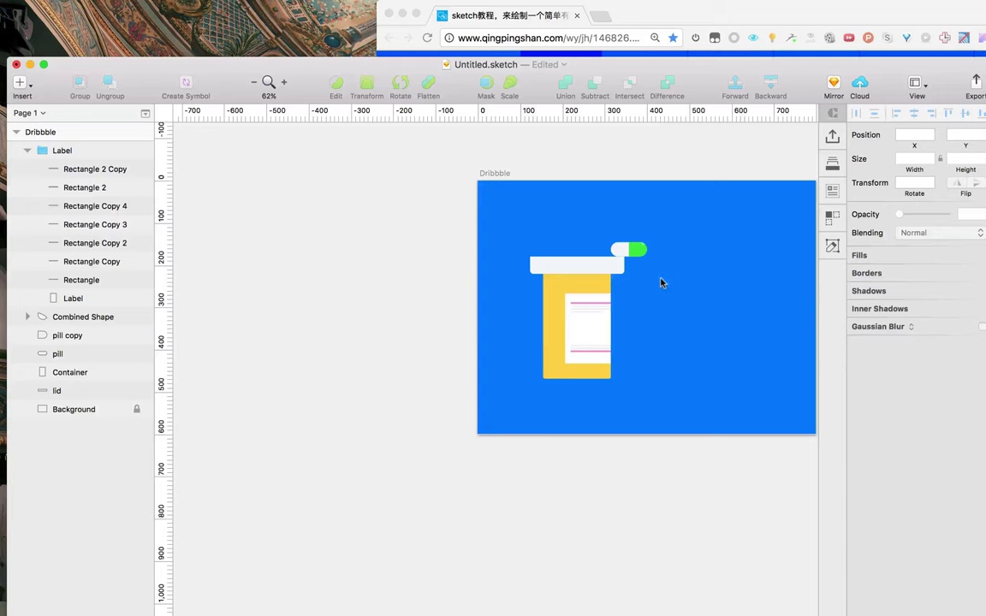
left_click_drag(662, 281, 552, 372)
scroll(557, 321, "up", 10)
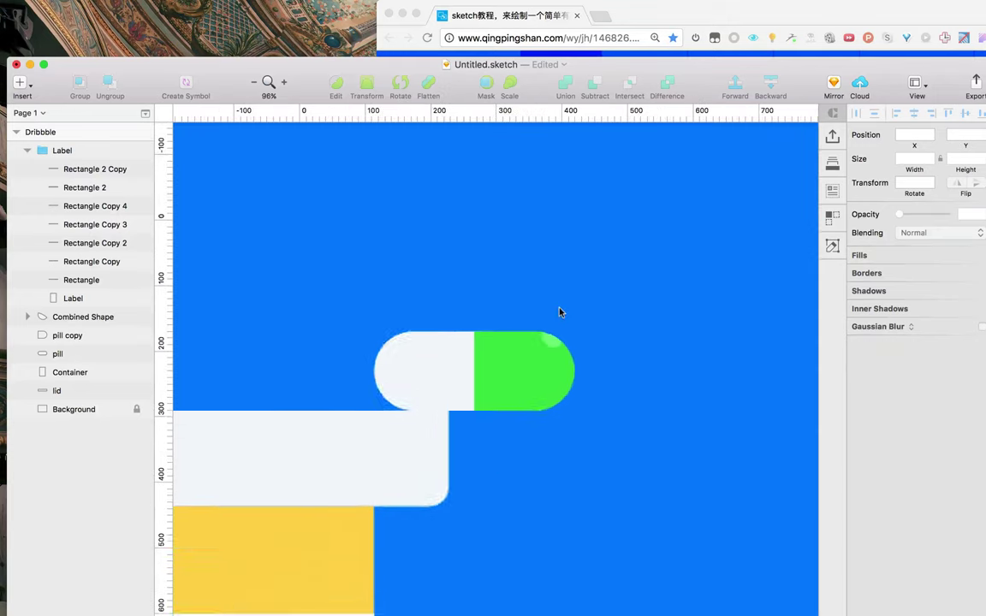
scroll(561, 310, "down", 7)
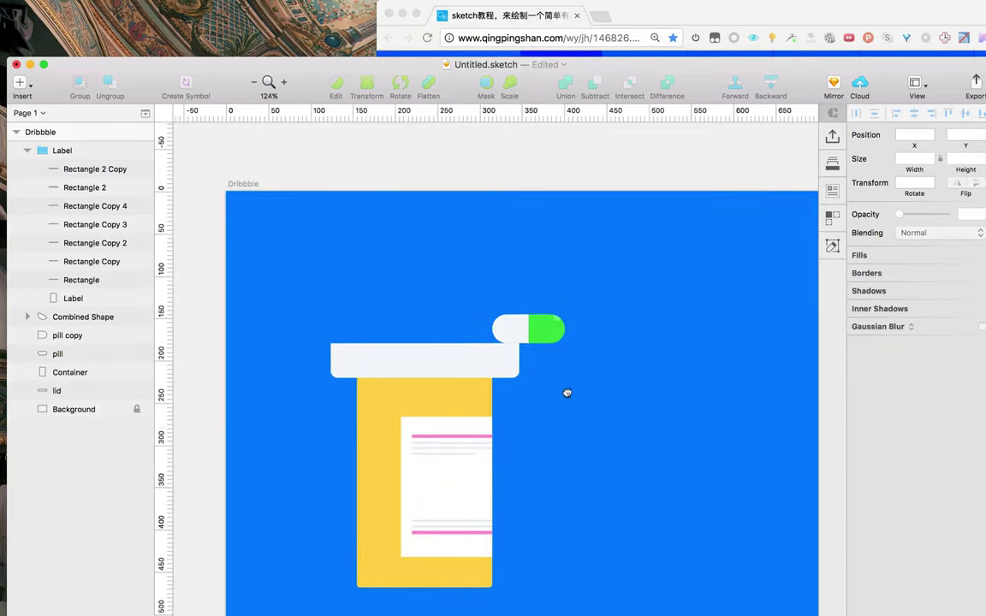
left_click_drag(555, 413, 582, 378)
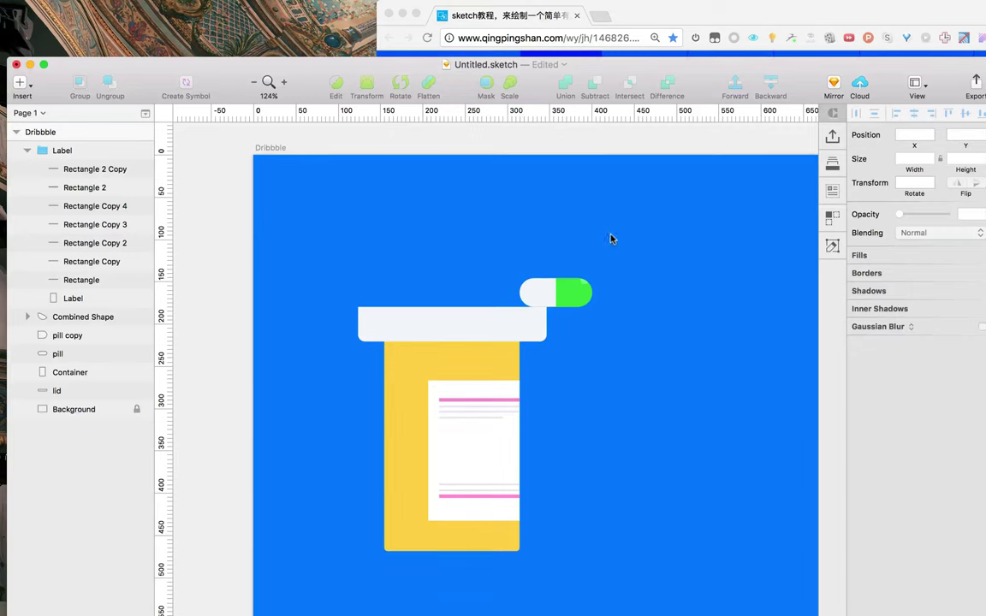
Switch to the browser tutorial, read how to add the capsule's highlight bar and shadow, and return to Sketch
left_click(638, 19)
scroll(700, 247, "down", 10)
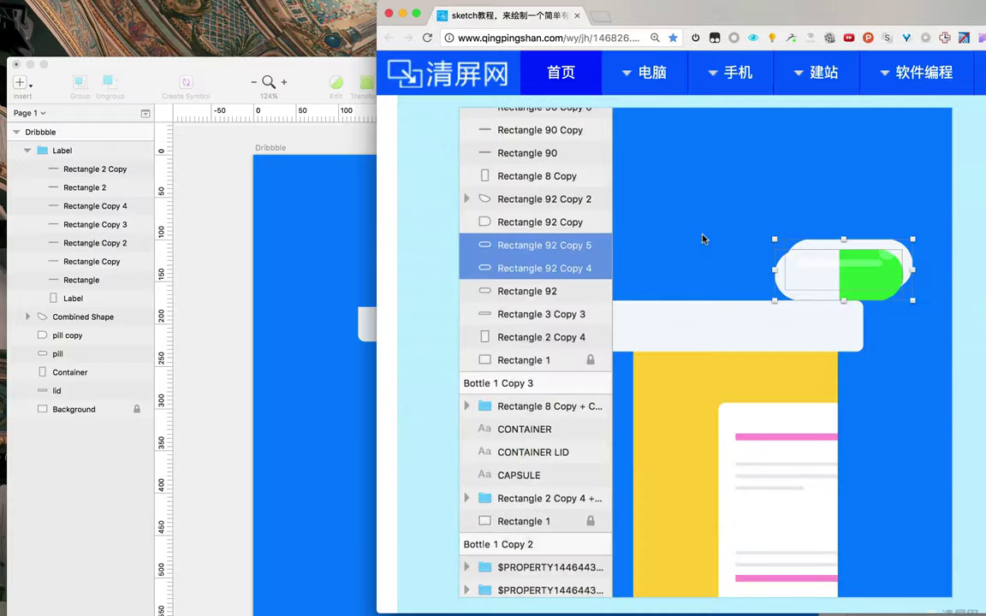
scroll(787, 273, "down", 2)
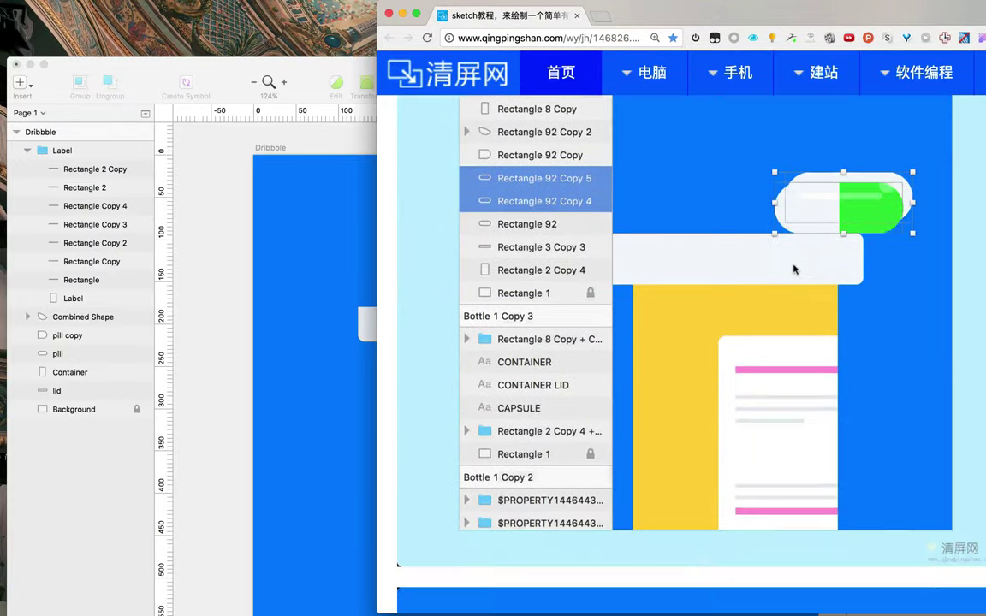
scroll(794, 269, "up", 6)
key("super+Tab")
Draw a borderless 56 × 3 rounded bar across both halves of the capsule's upper part, at X 330, Y 153
left_click_drag(616, 328, 584, 348)
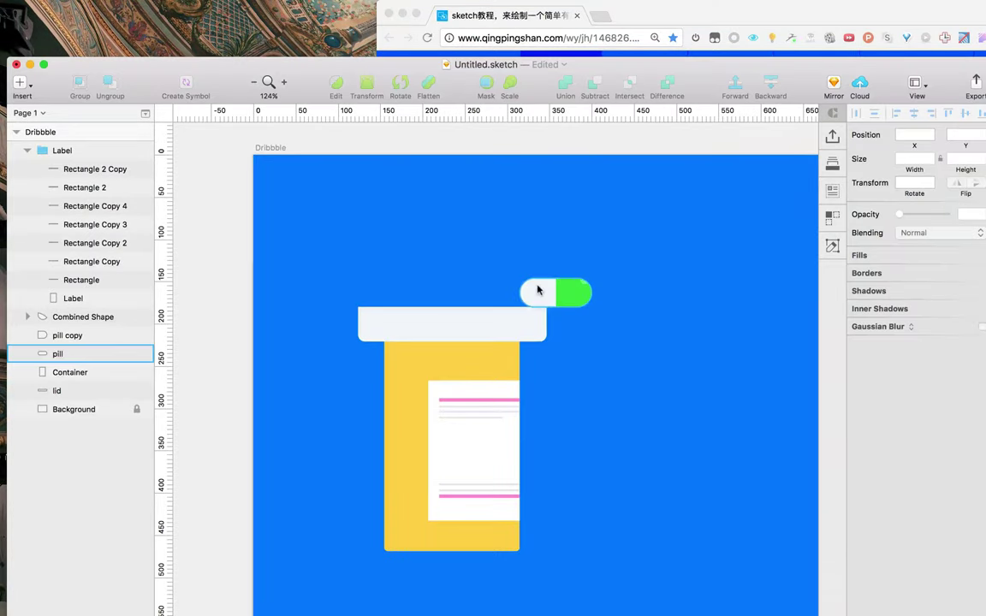
scroll(538, 288, "down", 3)
scroll(538, 288, "up", 8)
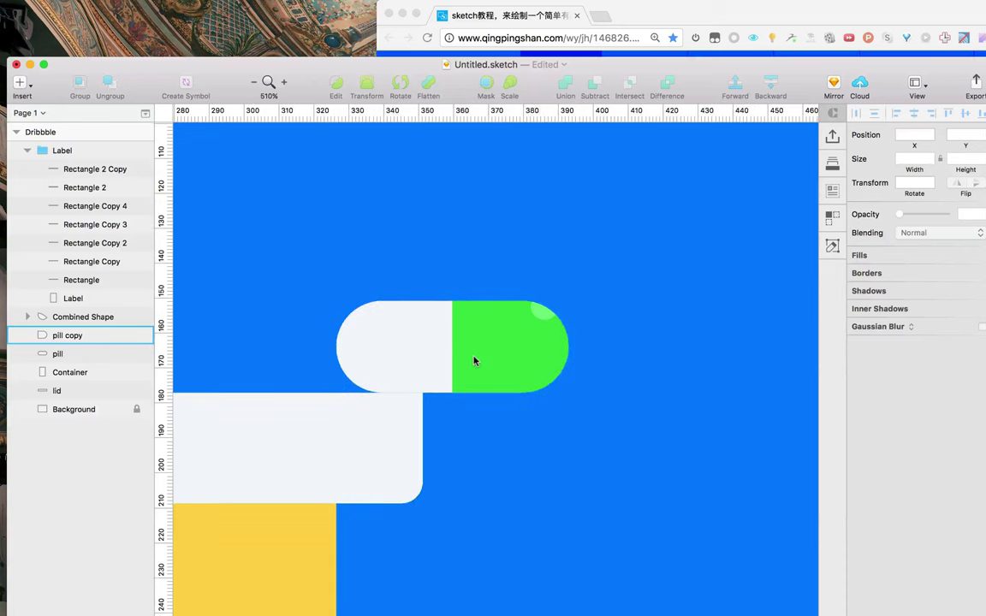
scroll(476, 358, "up", 3)
left_click_drag(422, 213, 462, 229)
key("r")
mouse_move(306, 302)
left_mouse_down()
mouse_move(628, 317)
mouse_move(607, 318)
left_mouse_up()
left_click(856, 382)
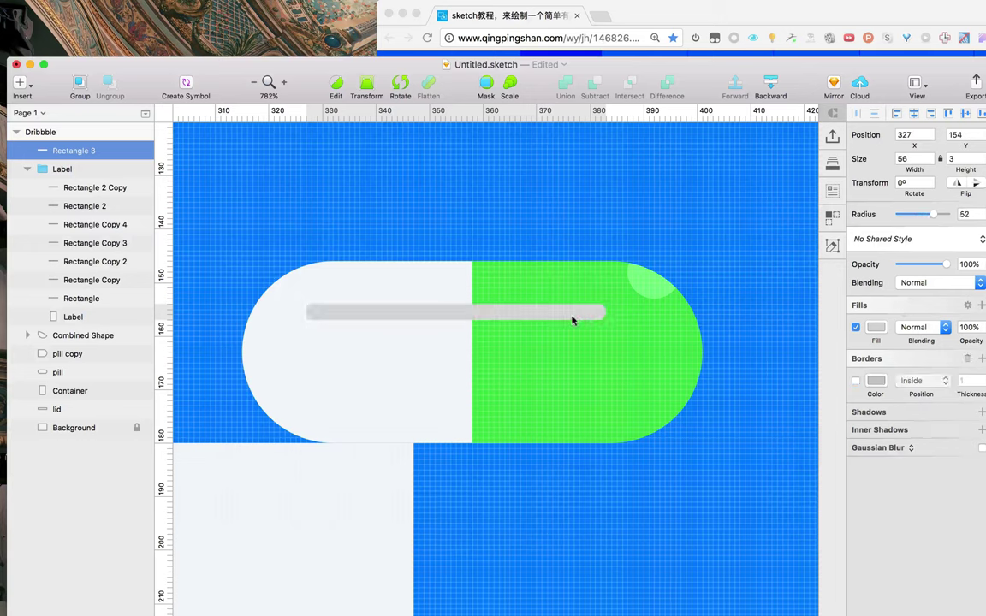
left_click_drag(572, 317, 583, 310)
Fill the rounded highlight bar with white FFFFFF and set its fill blending to Soft Light
left_click(877, 328)
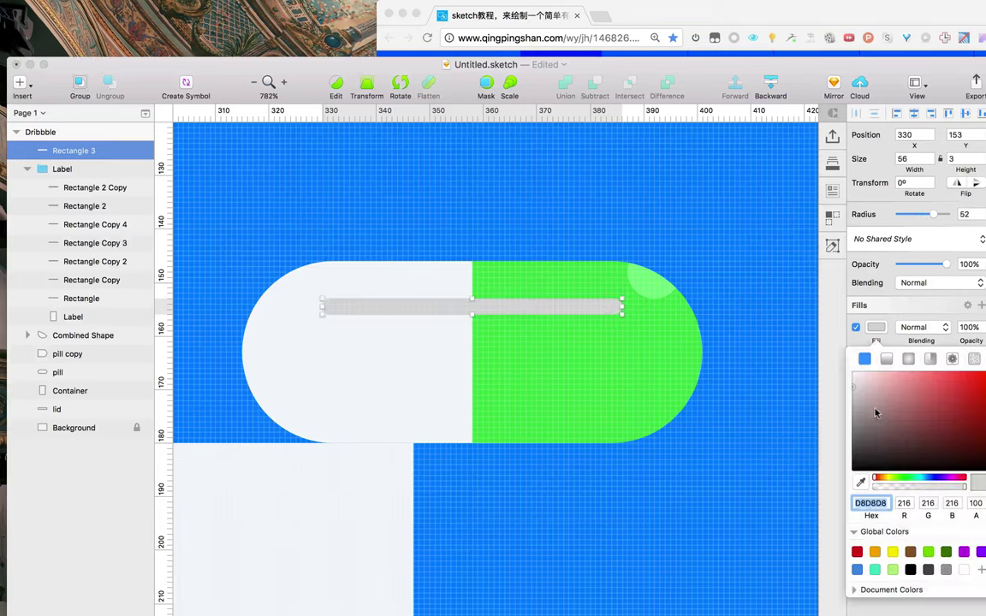
left_click_drag(876, 411, 822, 309)
left_click(931, 327)
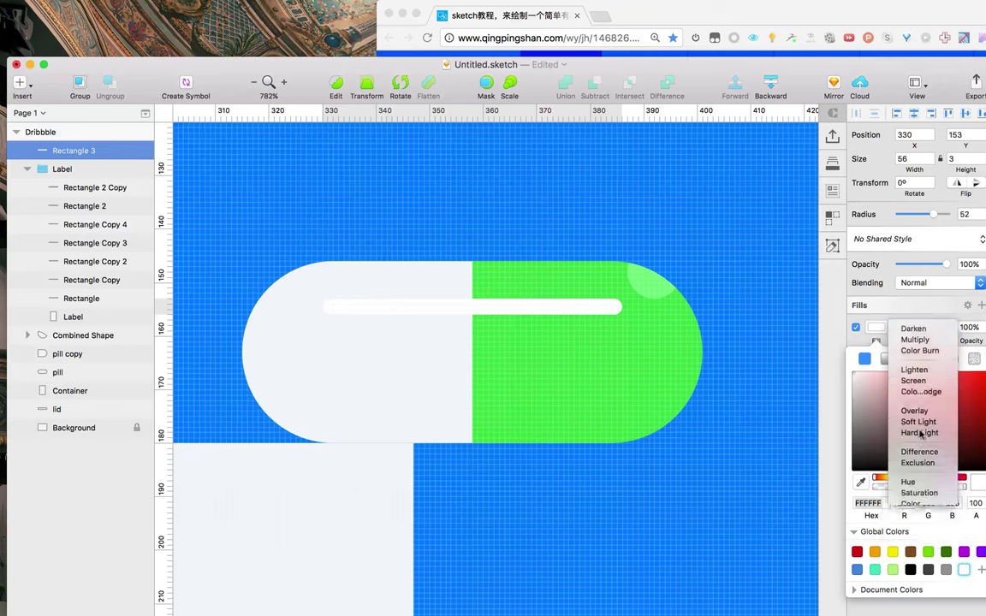
left_click(914, 428)
left_click(917, 328)
left_click(919, 338)
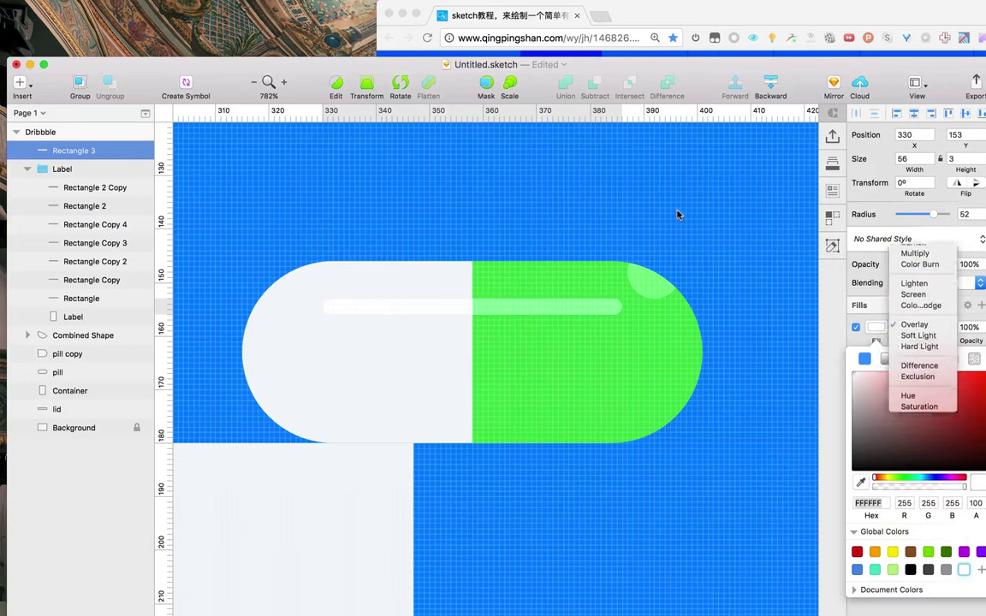
left_click(607, 155)
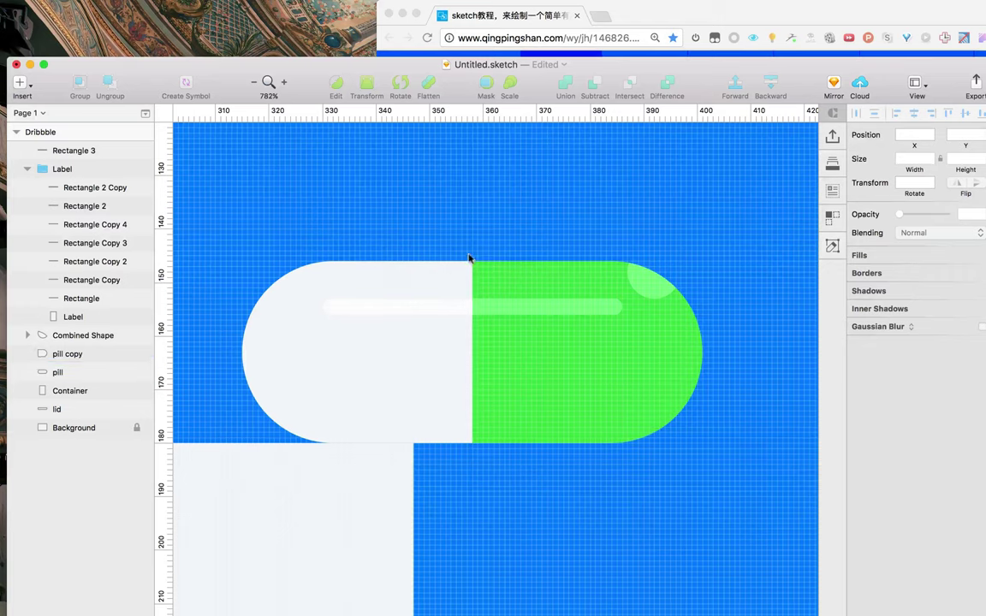
Switch to the browser tutorial and read the capsule shadow instructions and their resulting illustration
left_click(360, 351)
left_click(731, 14)
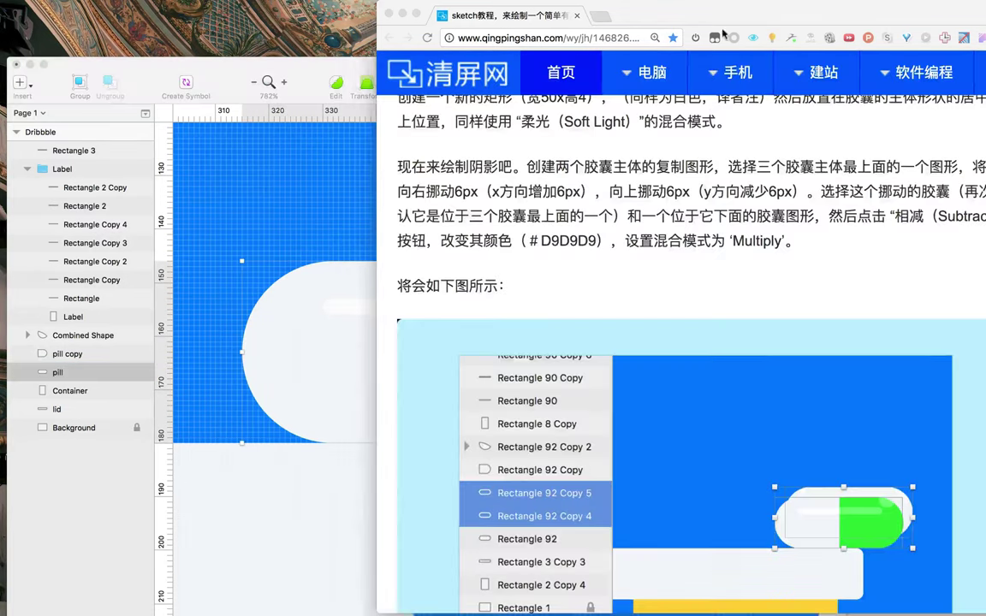
scroll(700, 527, "down", 9)
scroll(707, 514, "up", 4)
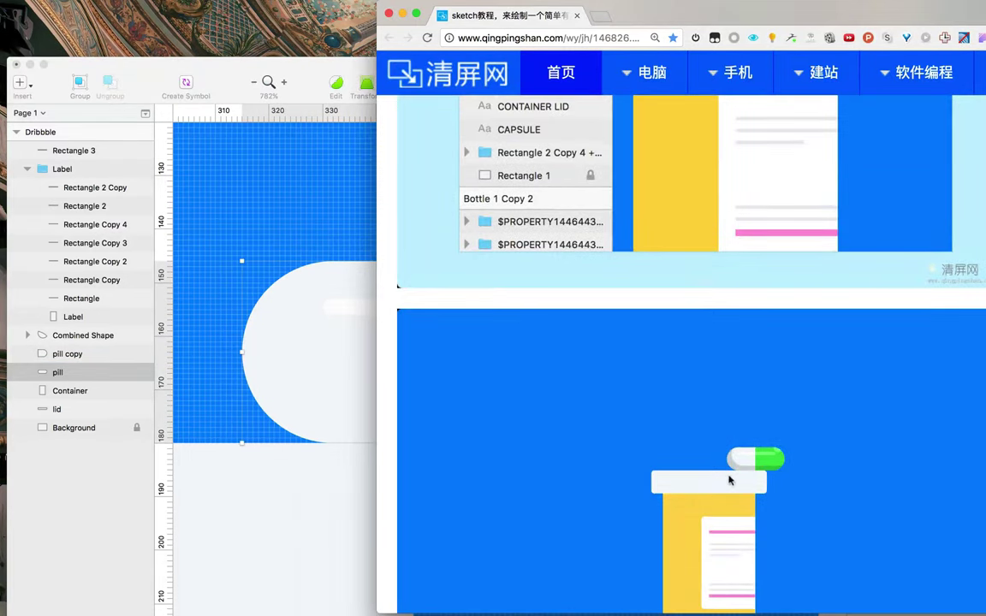
scroll(744, 471, "down", 4)
Capture the tutorial's capsule on screen, mark its shadow edge with the red pen, and discard the capture
key("ctrl+super+a")
left_click_drag(684, 278, 828, 353)
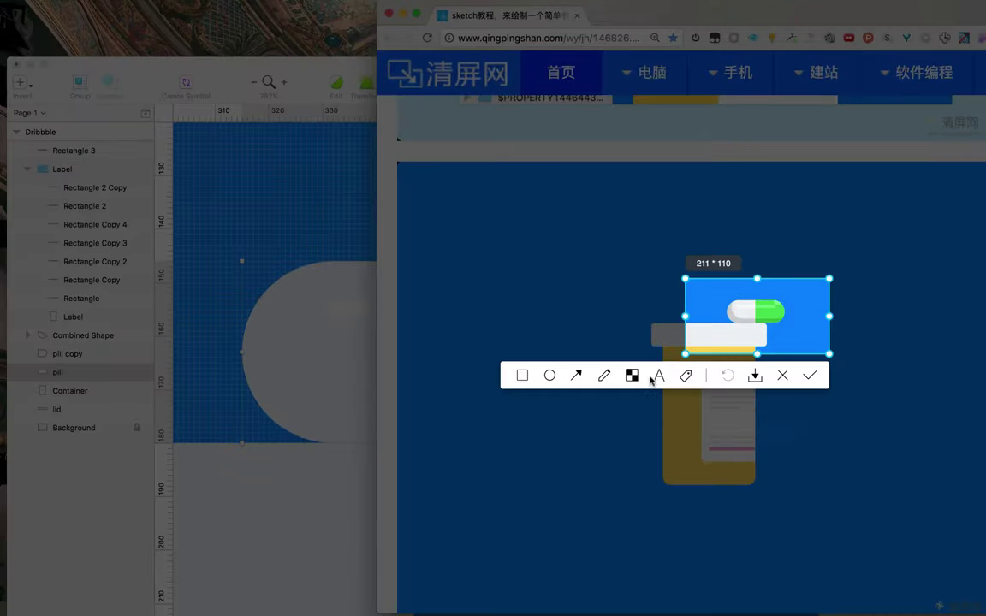
left_click(599, 376)
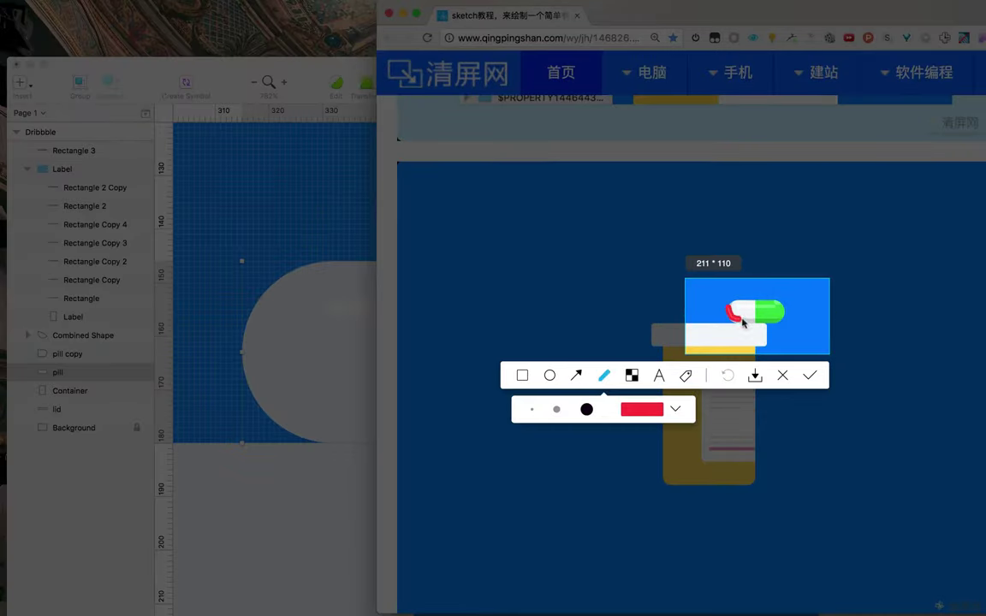
left_click(784, 375)
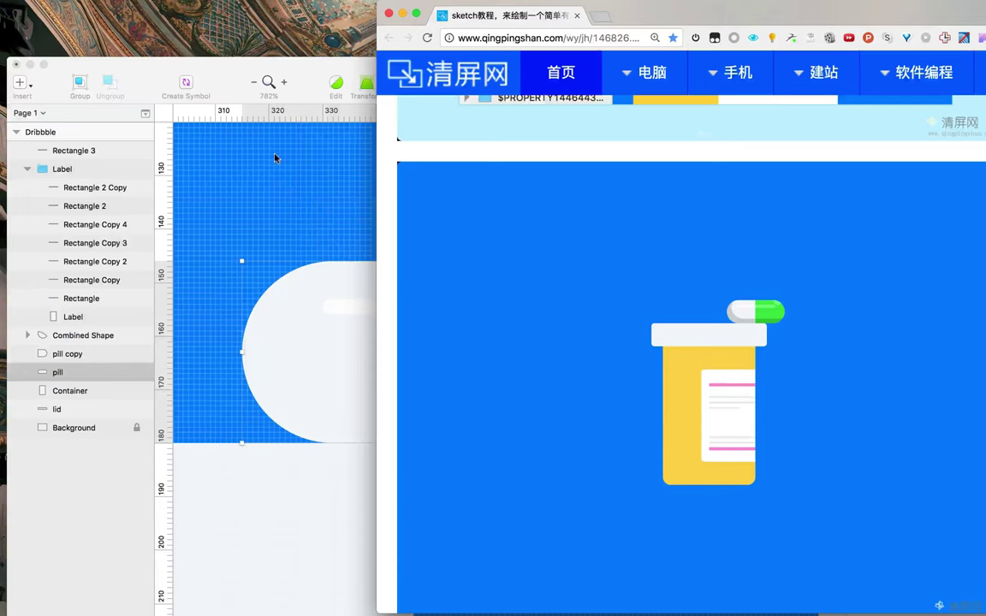
left_click(200, 80)
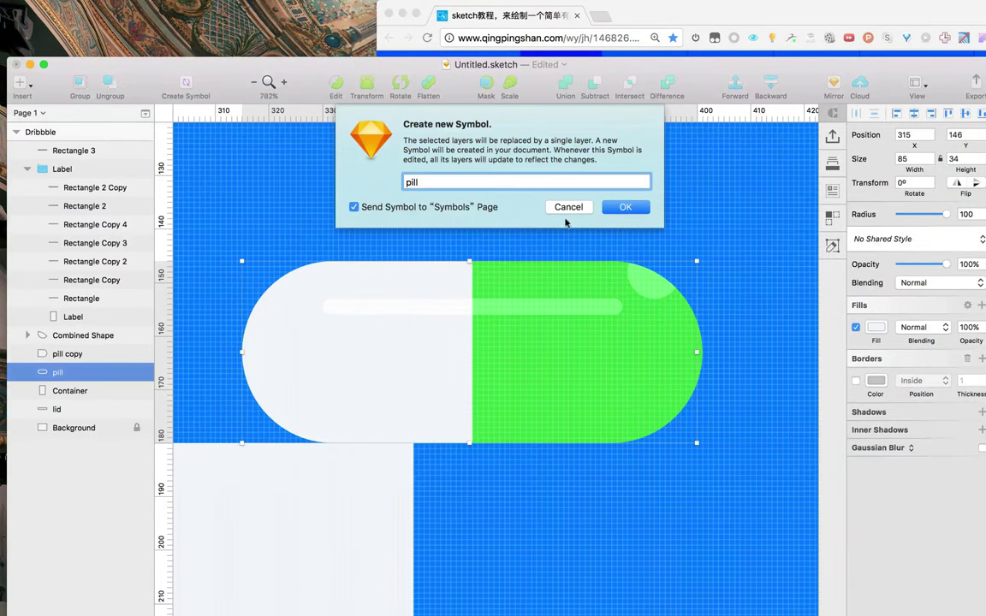
left_click(570, 208)
left_click(335, 192)
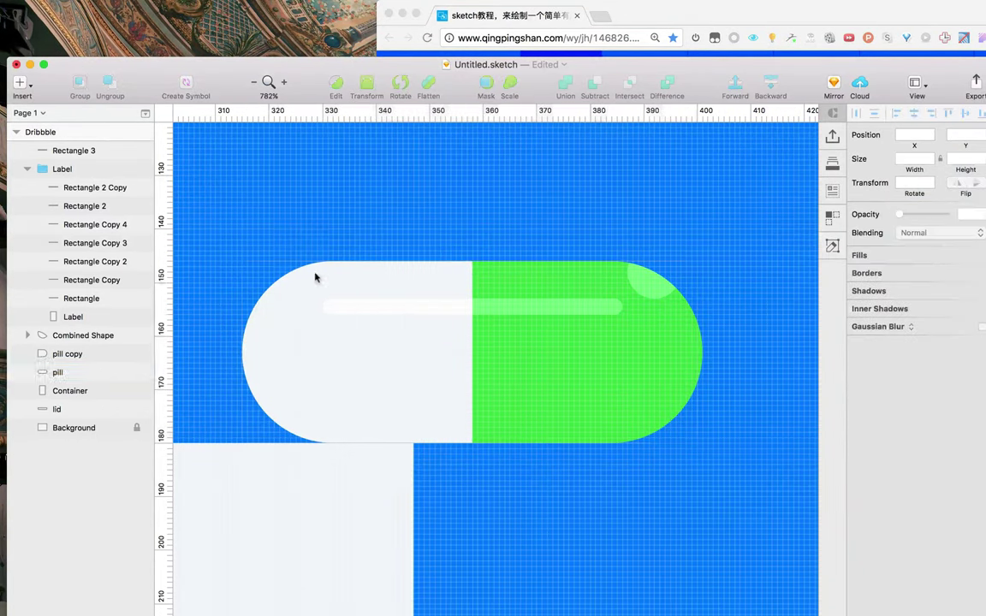
Duplicate the full white pill shape twice in place and select all three stacked pill shapes
left_click(305, 339)
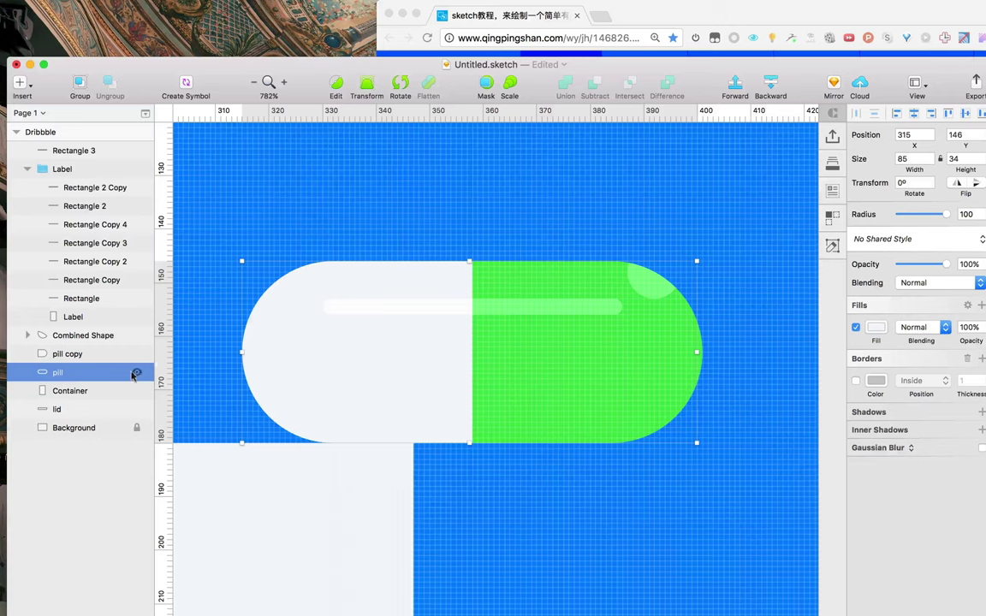
left_click(138, 373)
left_click(141, 374)
key("super+d")
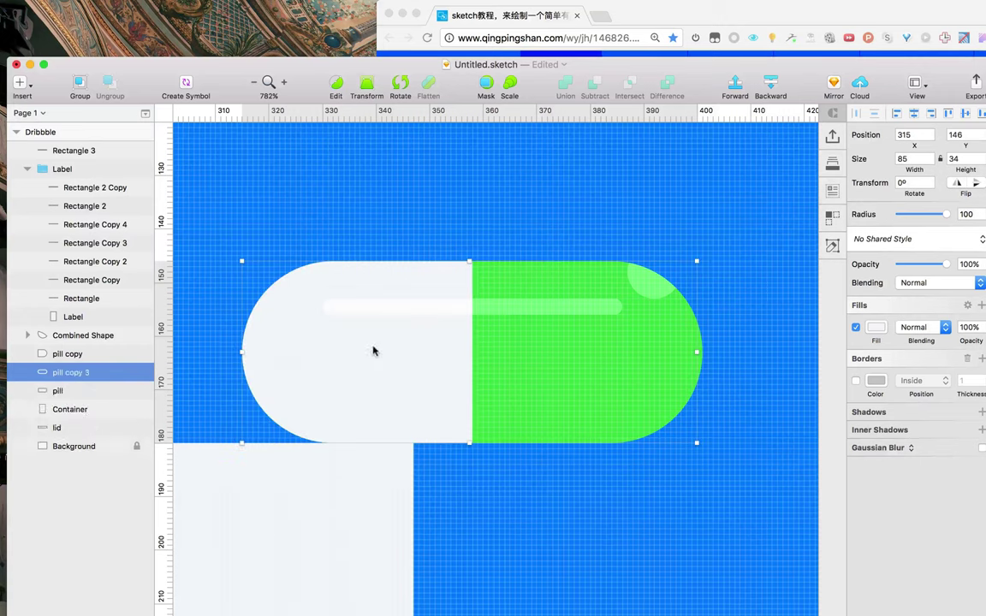
key("super+d")
left_click(77, 409)
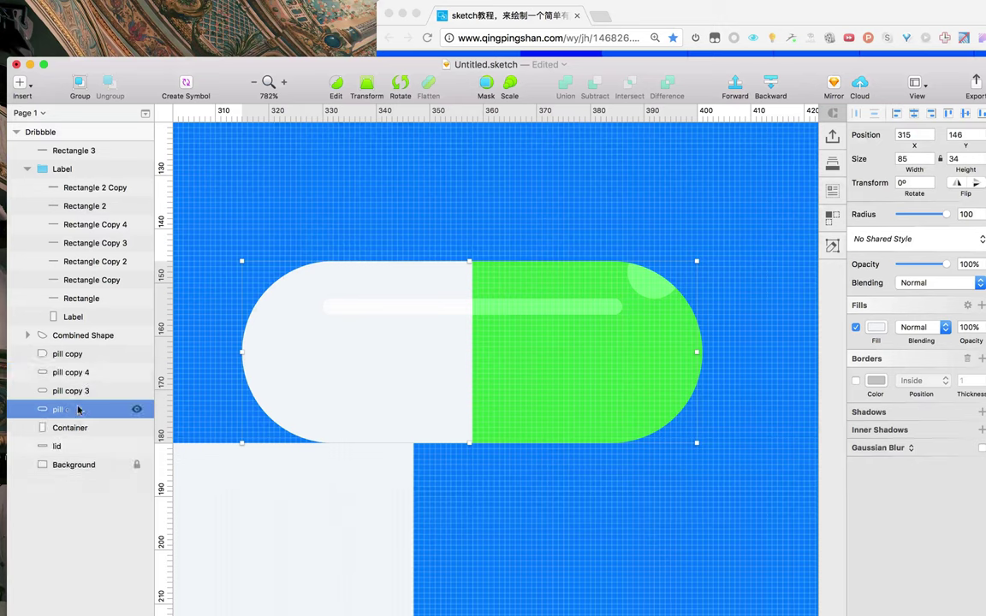
left_click(78, 378, "shift")
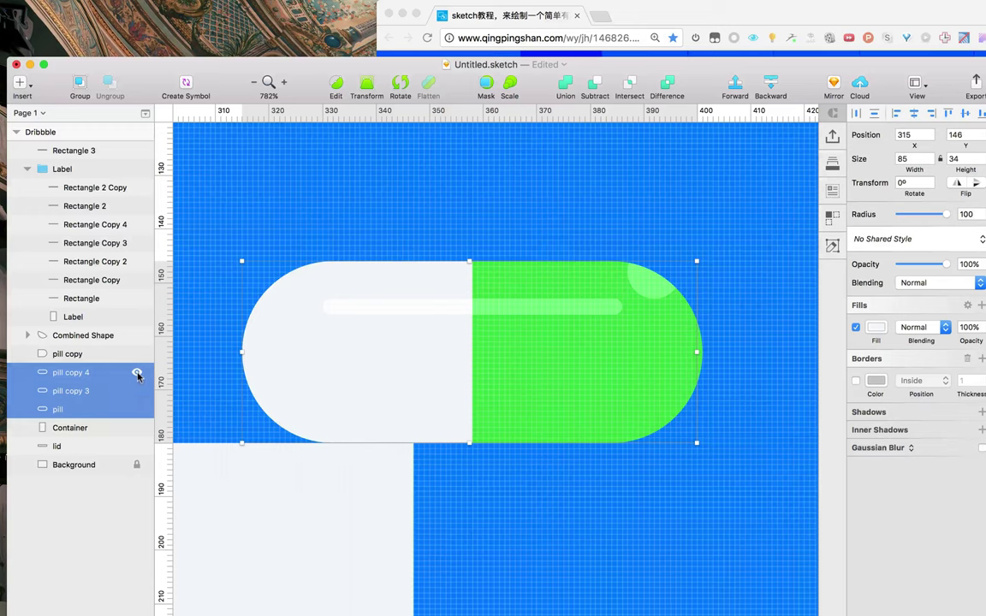
Try to form the capsule shadow by moving the top pill copy 3 px right and 3 px up and intersecting it with the copy below
left_click(91, 377)
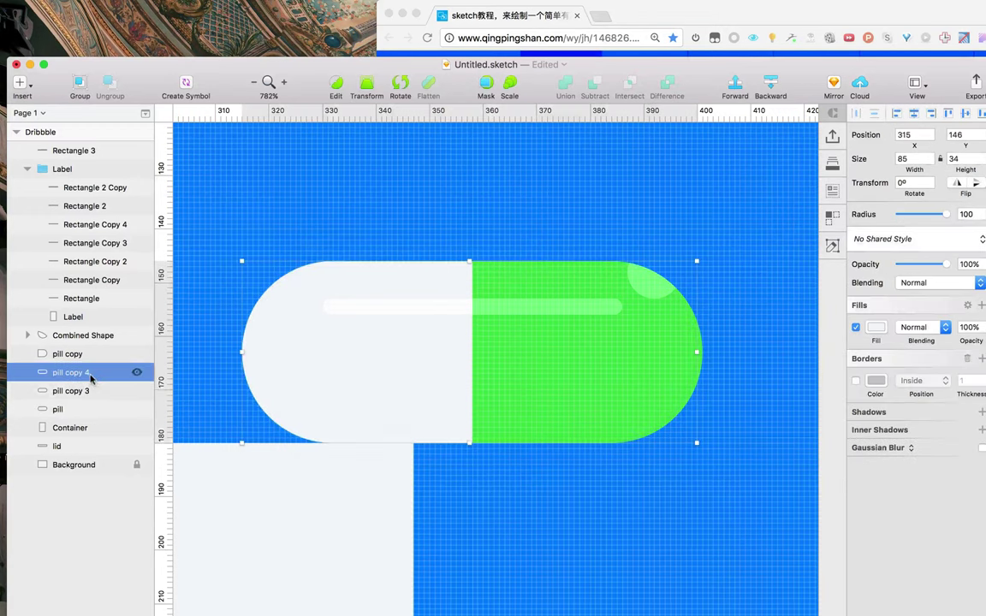
key("Right")
key("Right")
key("Up")
key("Up")
key("Up")
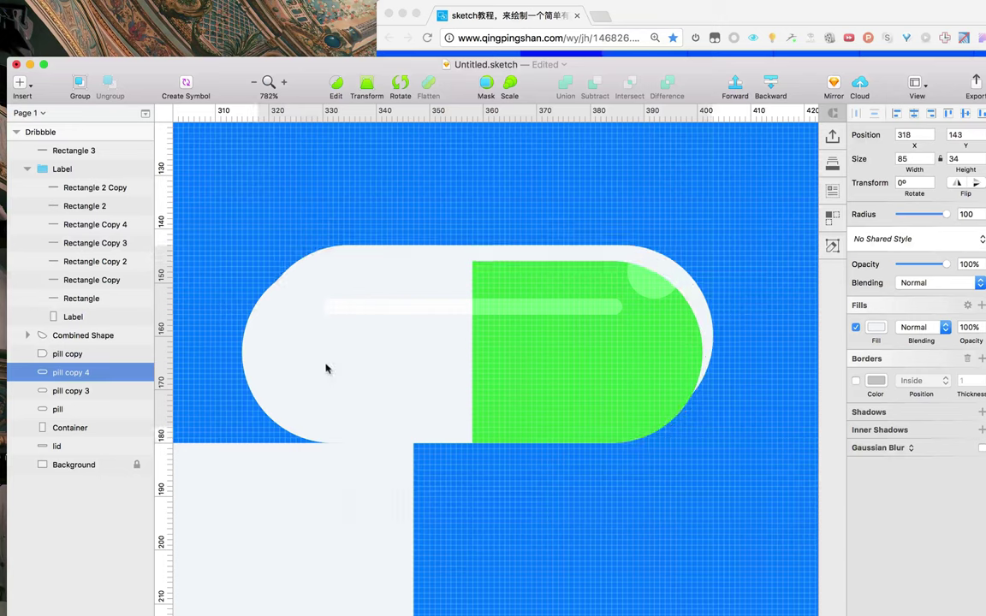
left_click(91, 392, "shift")
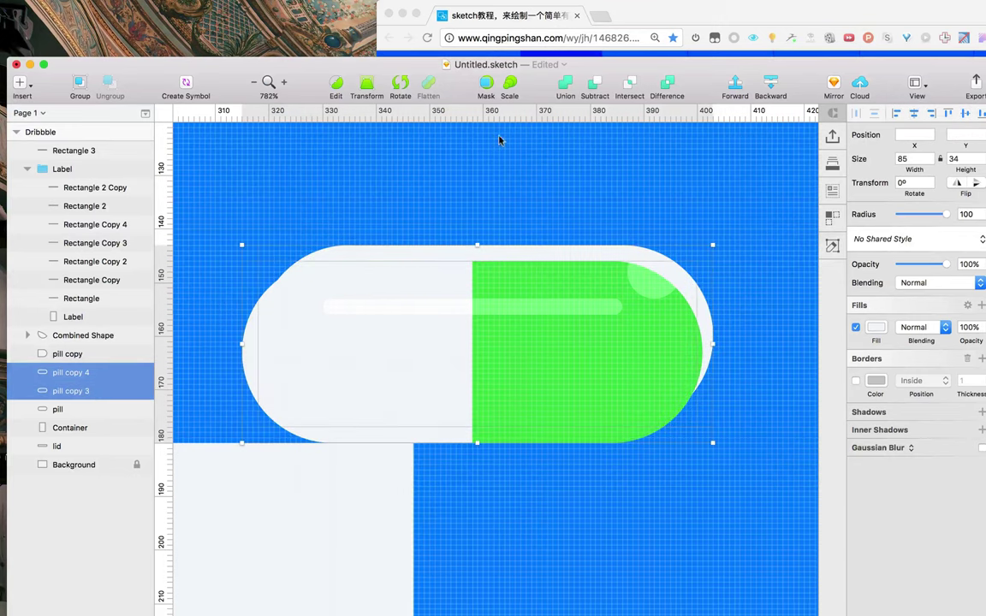
left_click(631, 84)
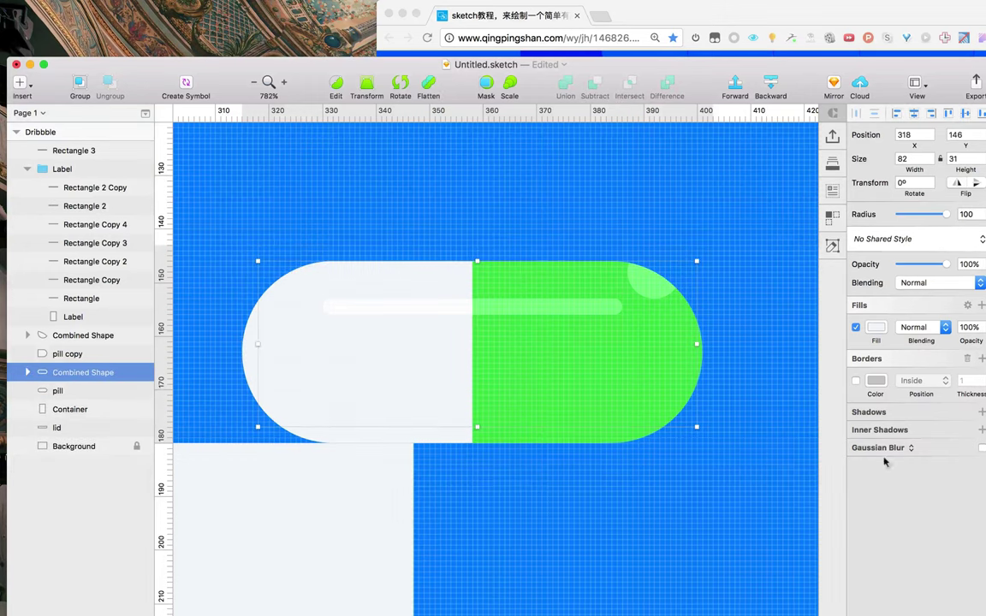
Try Multiply fill blending on the intersected pill shape, and delete that shape
left_click(906, 330)
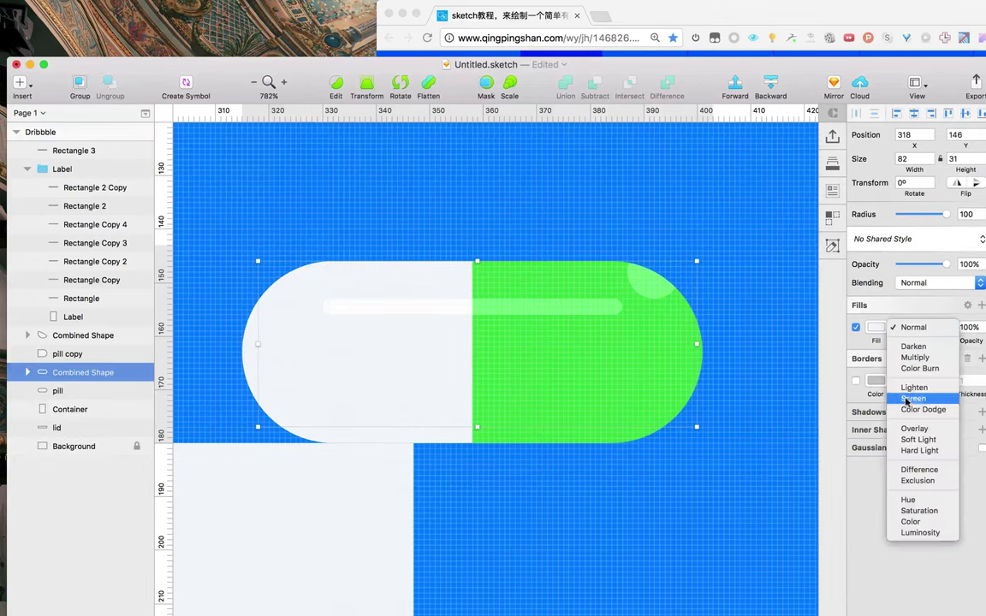
left_click(909, 354)
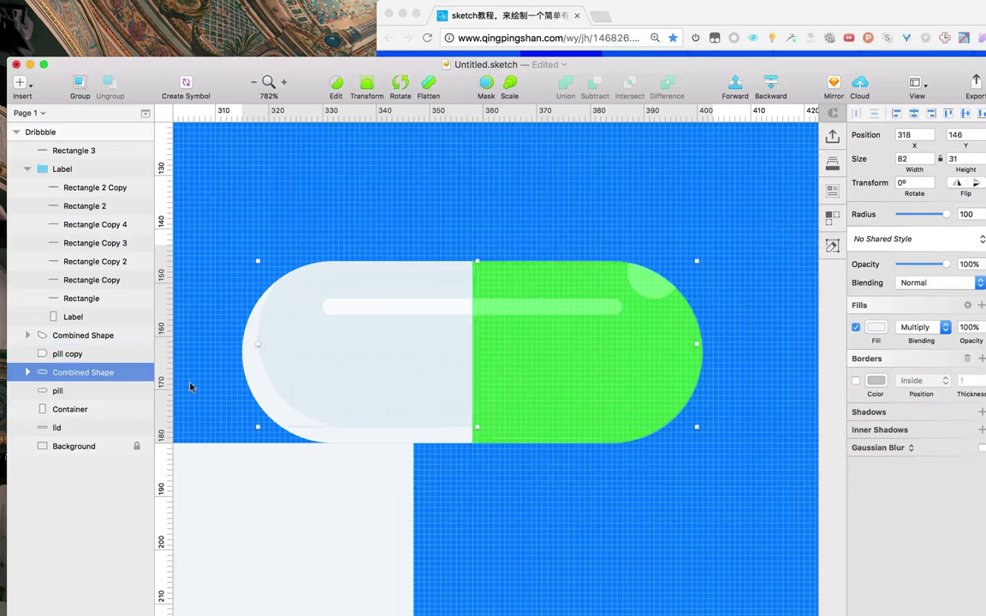
key("Delete")
left_click(96, 375)
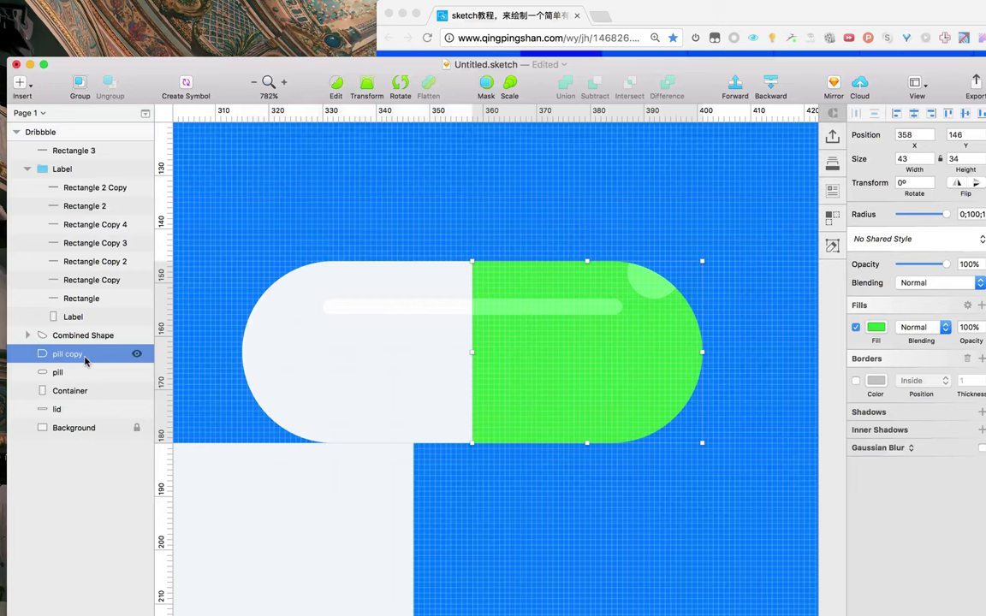
Duplicate the full white pill twice in place and move the top copy 3 px right and 2 px up
left_click(81, 373)
key("super+d")
key("super+d")
left_click(79, 388)
left_click(82, 379)
key("Right")
key("Right")
key("Up")
key("Up")
key("Right")
Subtract the offset pill copy from the copy below it and set the resulting shape's fill blending to Multiply
left_click(71, 391, "shift")
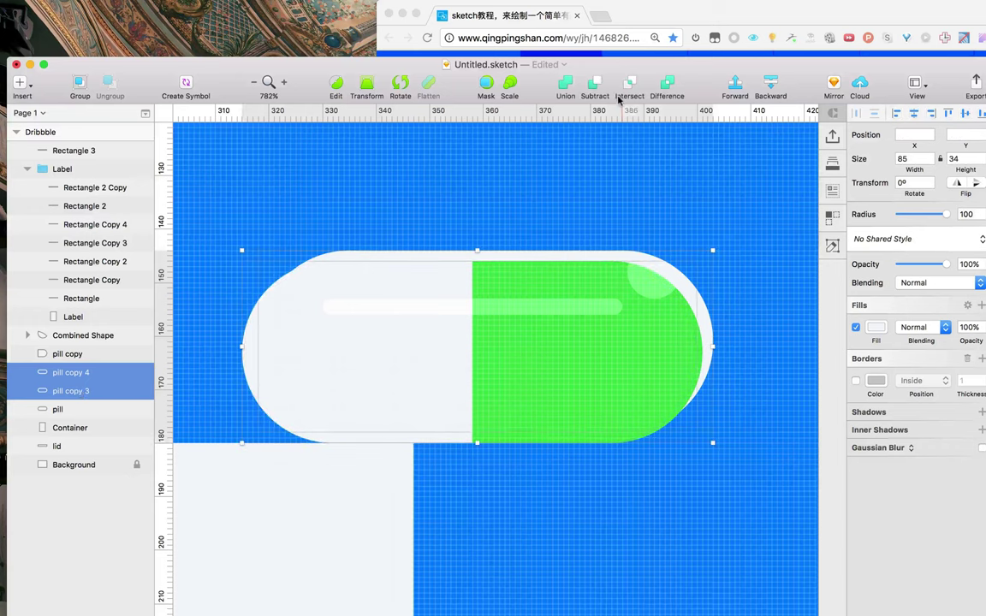
left_click(599, 94)
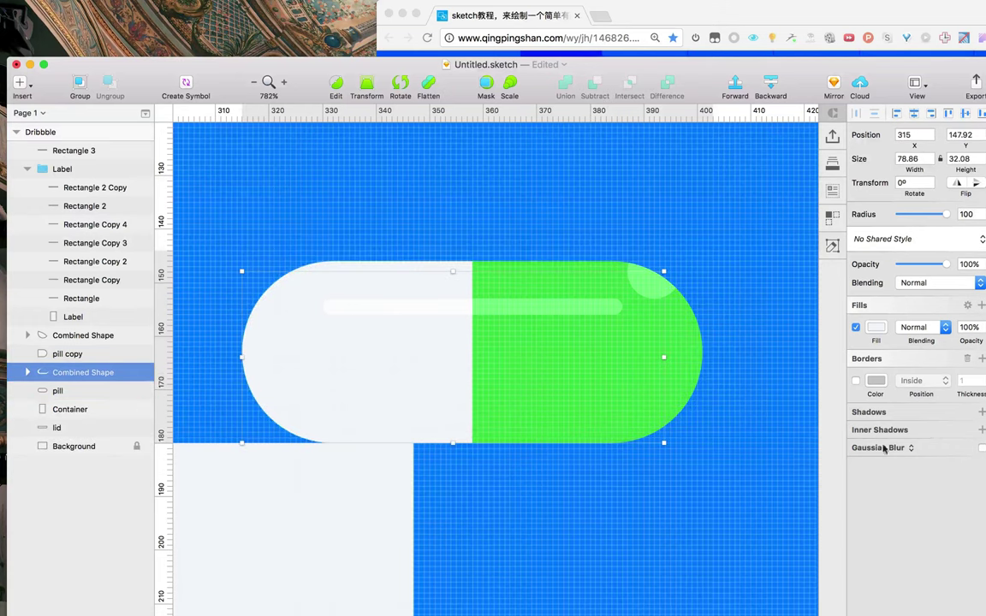
left_click(913, 327)
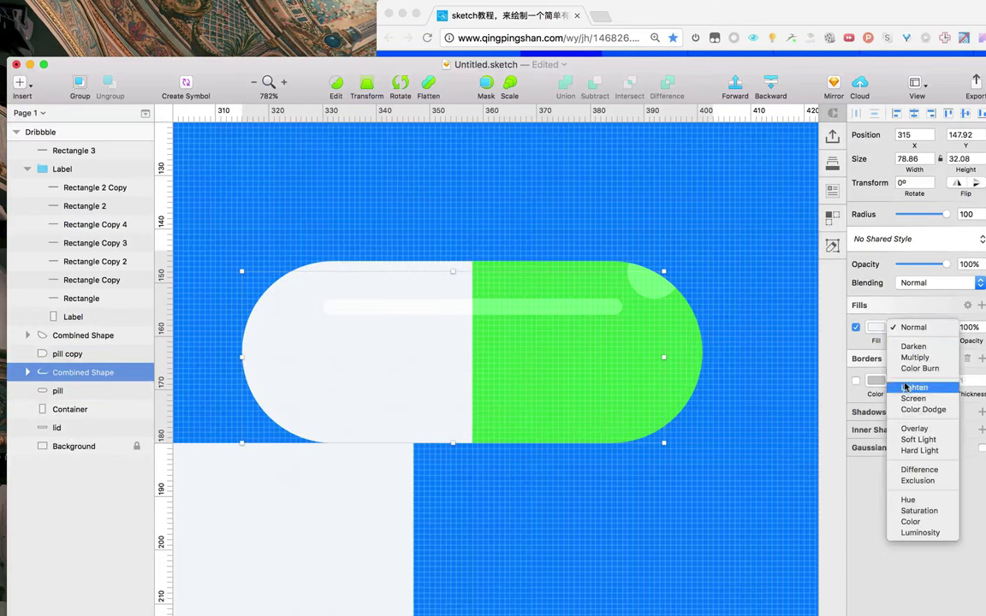
left_click(914, 357)
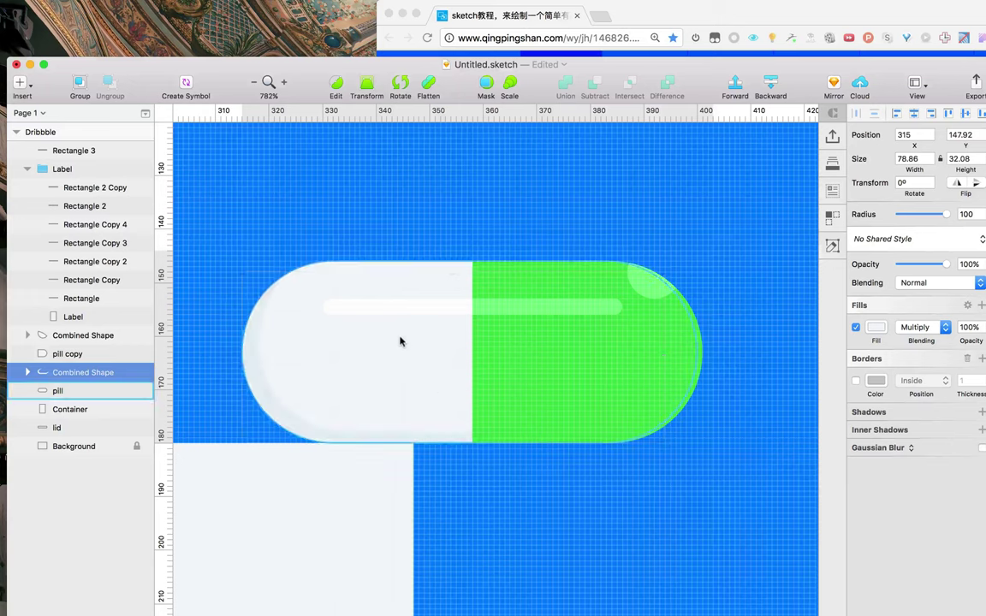
Move the subtracted pill inside the capsule's shadow shape to X 319, Y 143
left_click(26, 374)
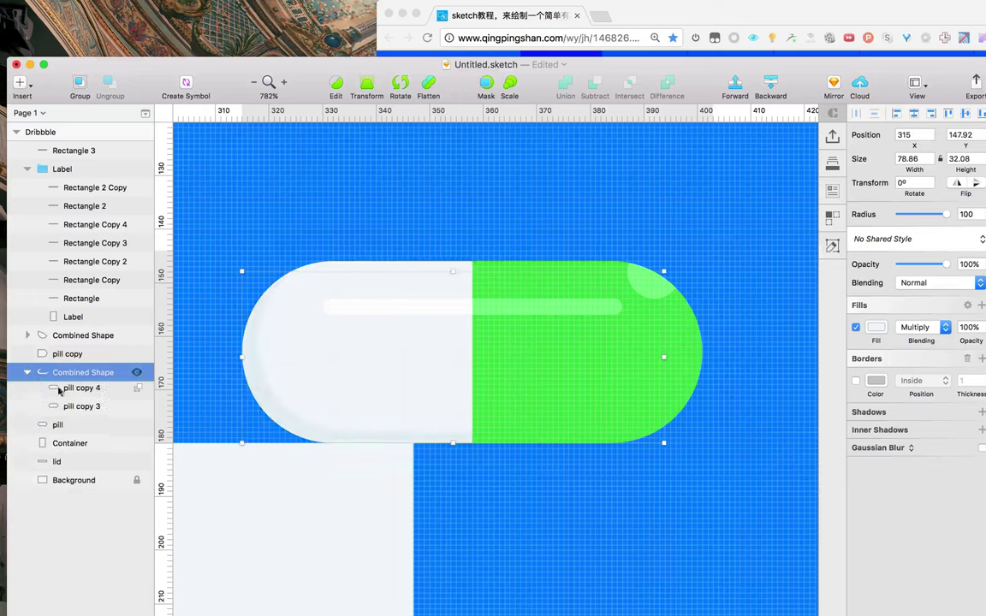
left_click(102, 392)
key("Up")
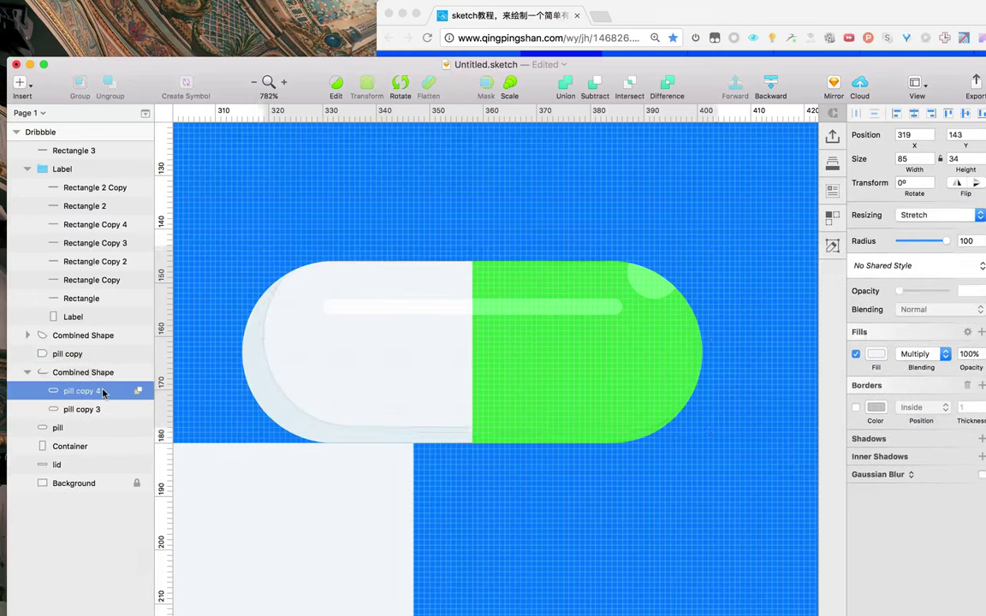
left_click(341, 209)
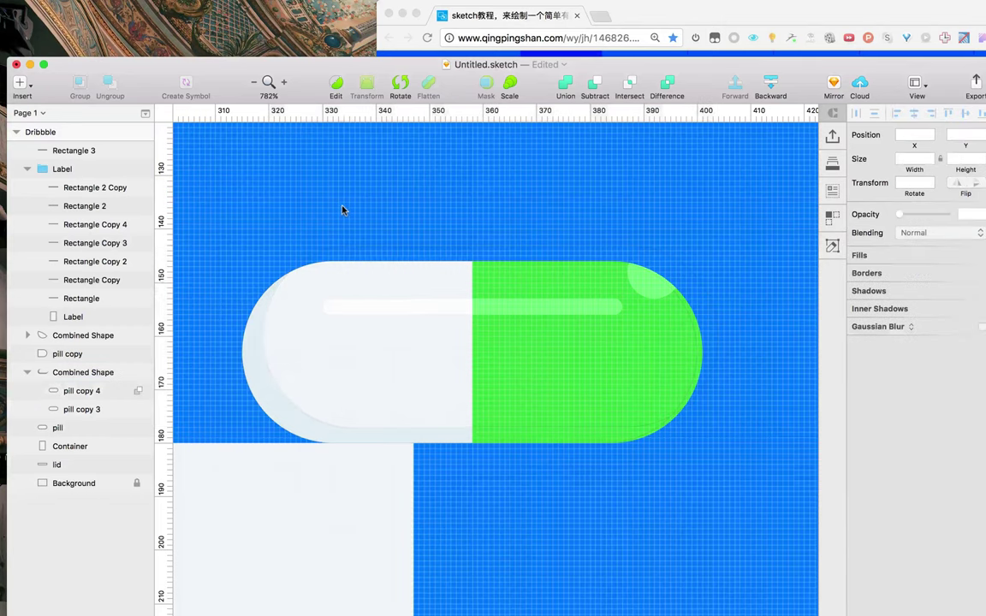
scroll(381, 273, "up", 3)
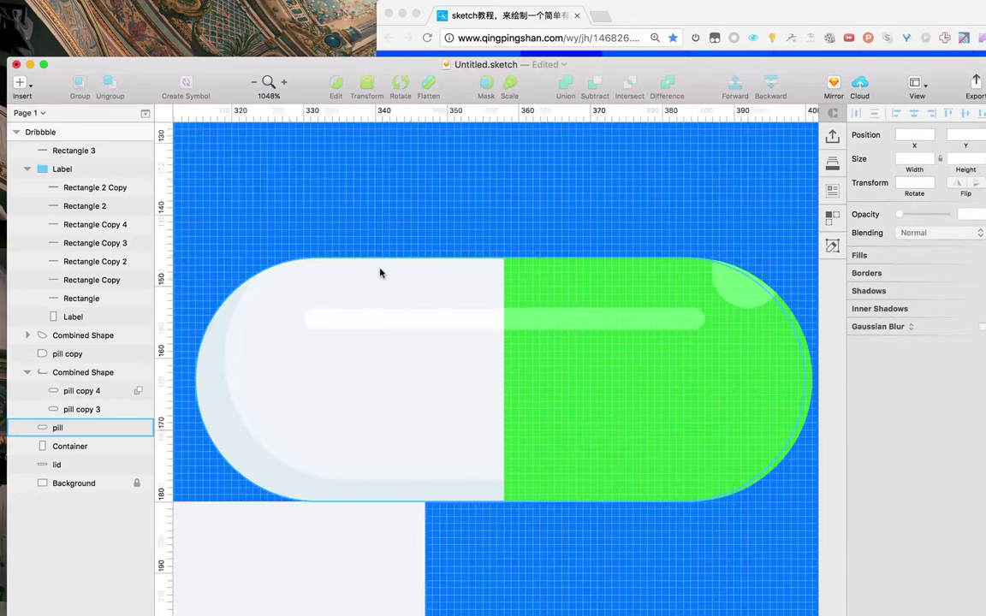
Darken the fill of the capsule's combined shadow shape to a light gray
left_click(82, 409)
left_click(86, 392)
left_click(83, 409)
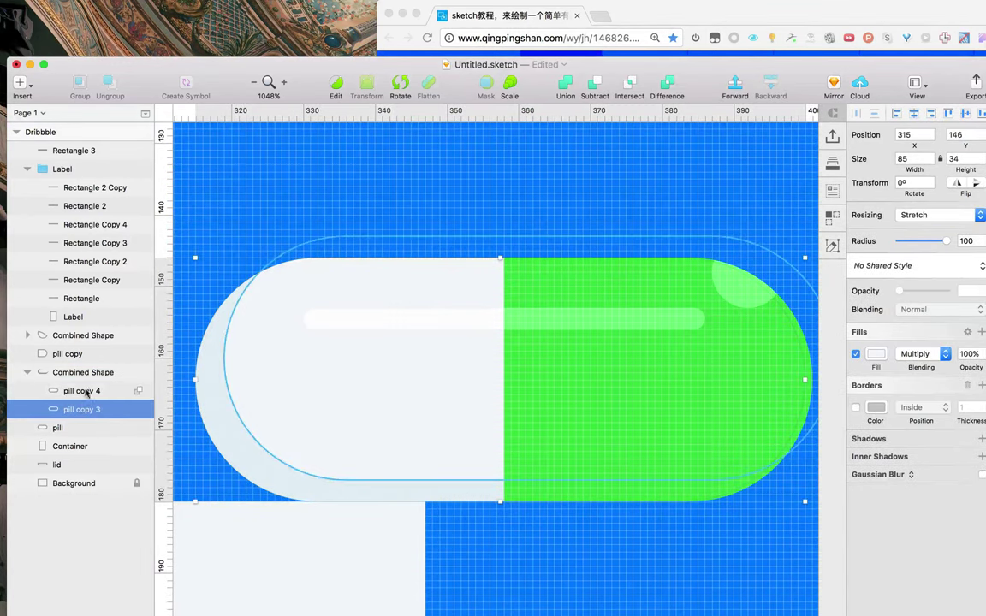
left_click(85, 394)
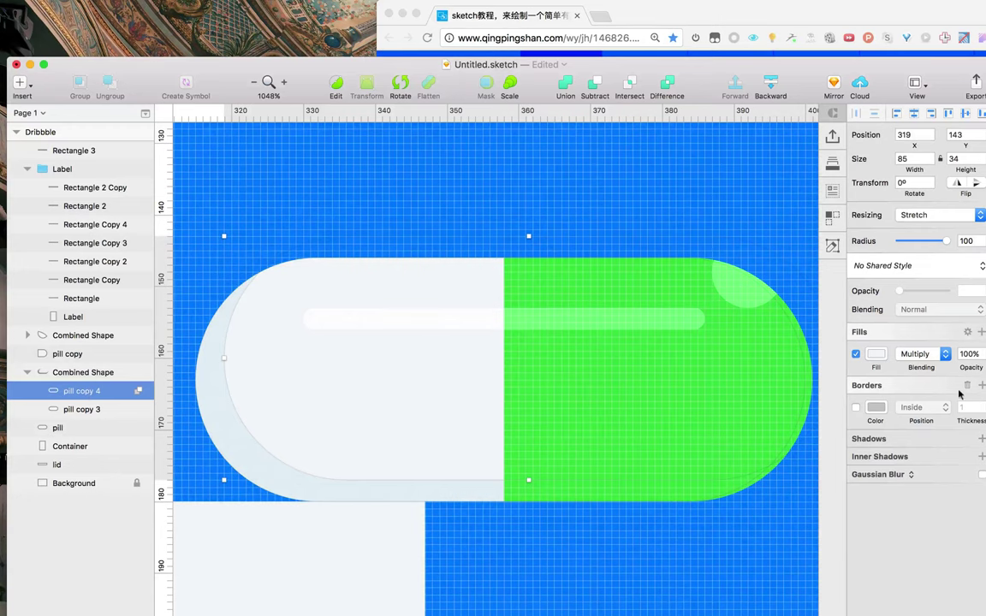
left_click(876, 353)
mouse_move(863, 409)
left_mouse_down()
mouse_move(855, 440)
mouse_move(849, 414)
left_mouse_up()
left_click(501, 202)
scroll(438, 308, "up", 3)
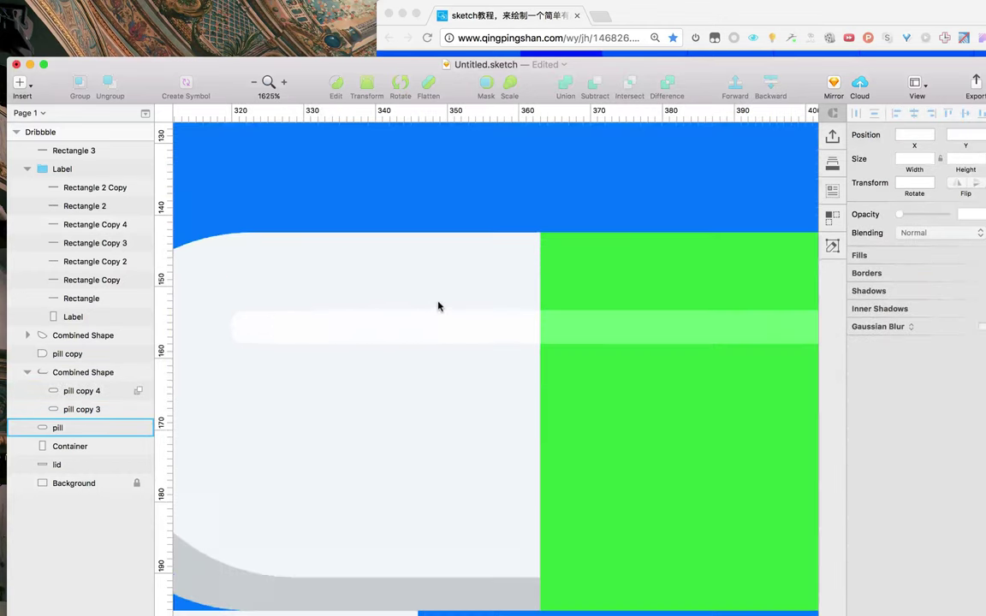
scroll(439, 308, "down", 10)
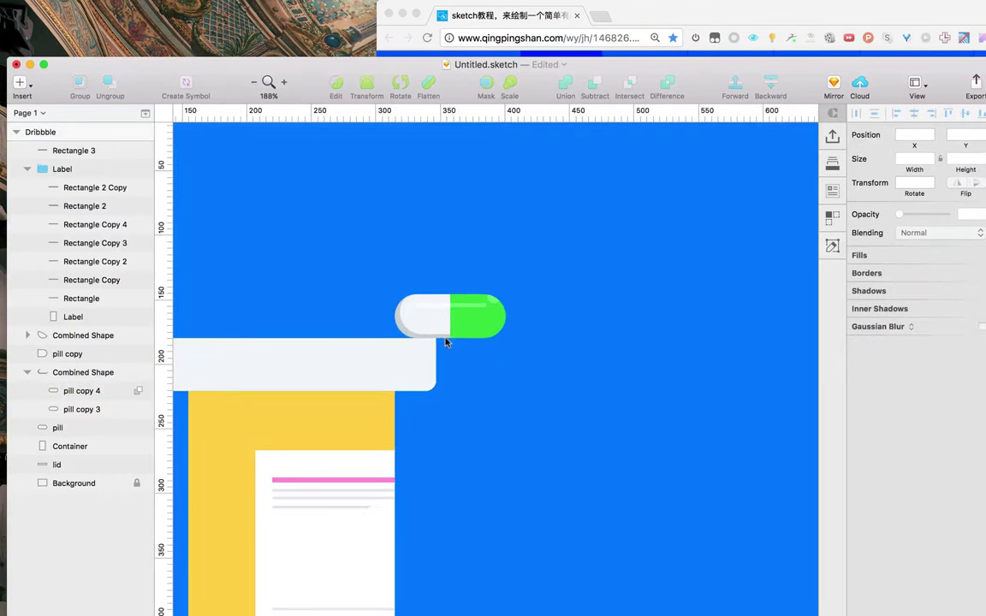
scroll(447, 339, "up", 5)
Thin the capsule's shadow by moving the subtracted pill inside the combined shape to X 316, Y 144
left_click(74, 407)
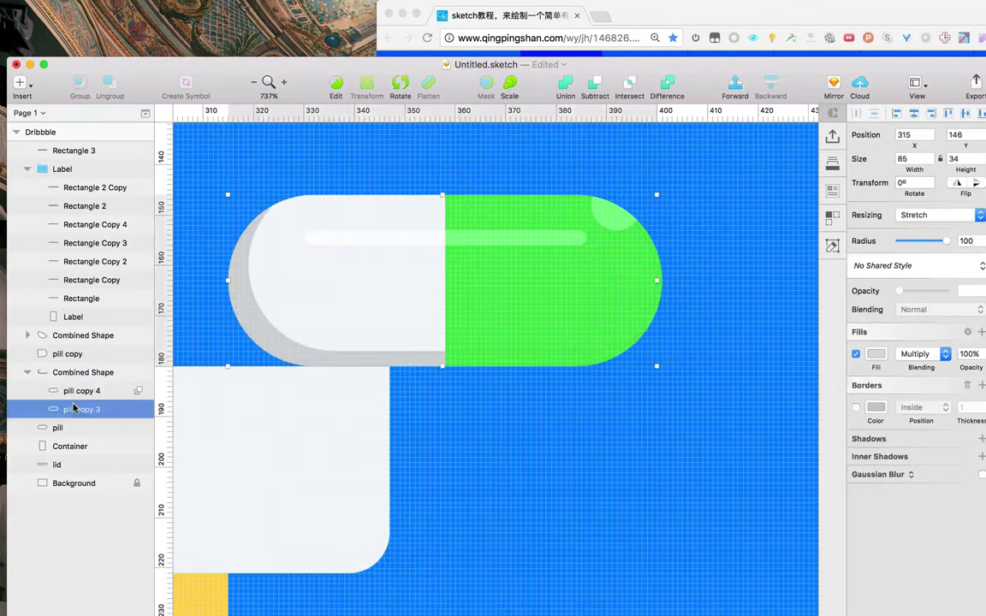
left_click(76, 392)
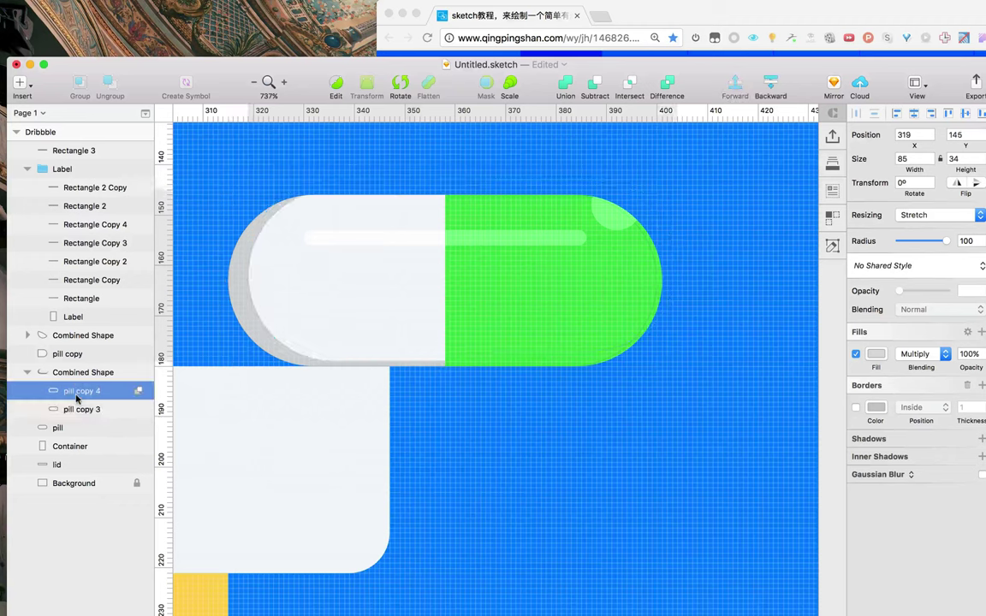
key("Left")
key("Left")
key("Up")
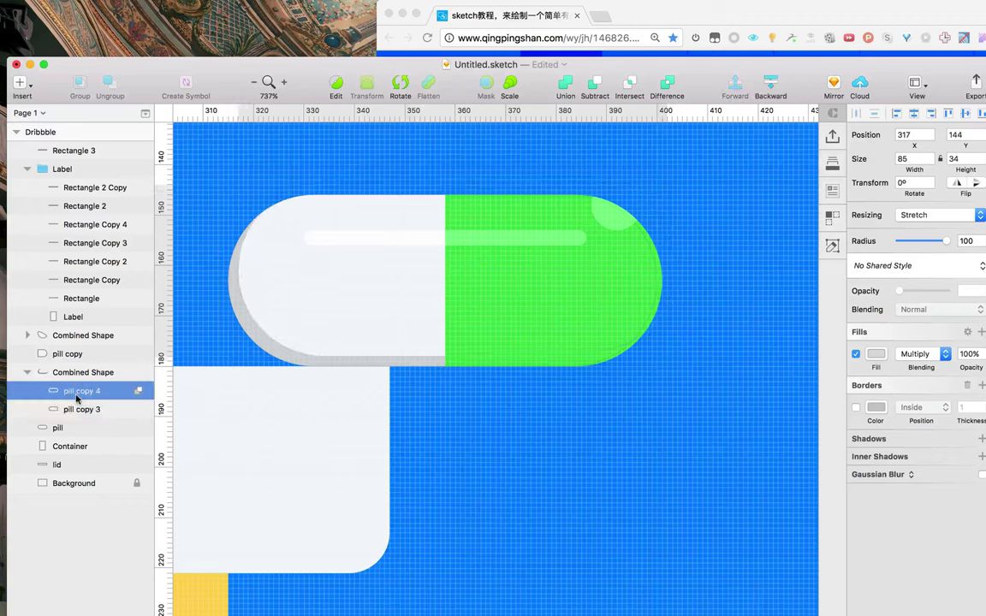
key("Down")
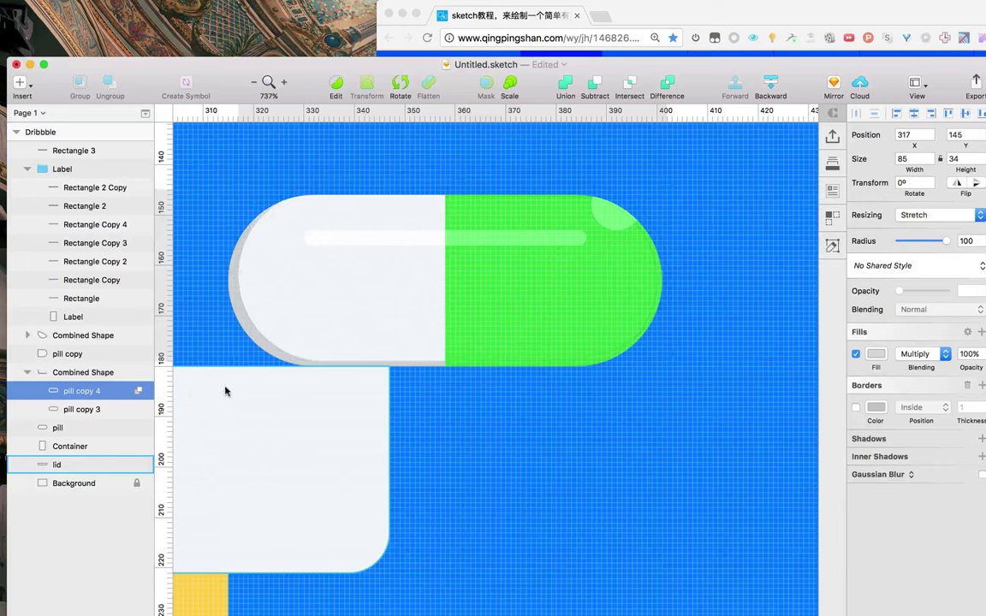
key("Left")
key("Up")
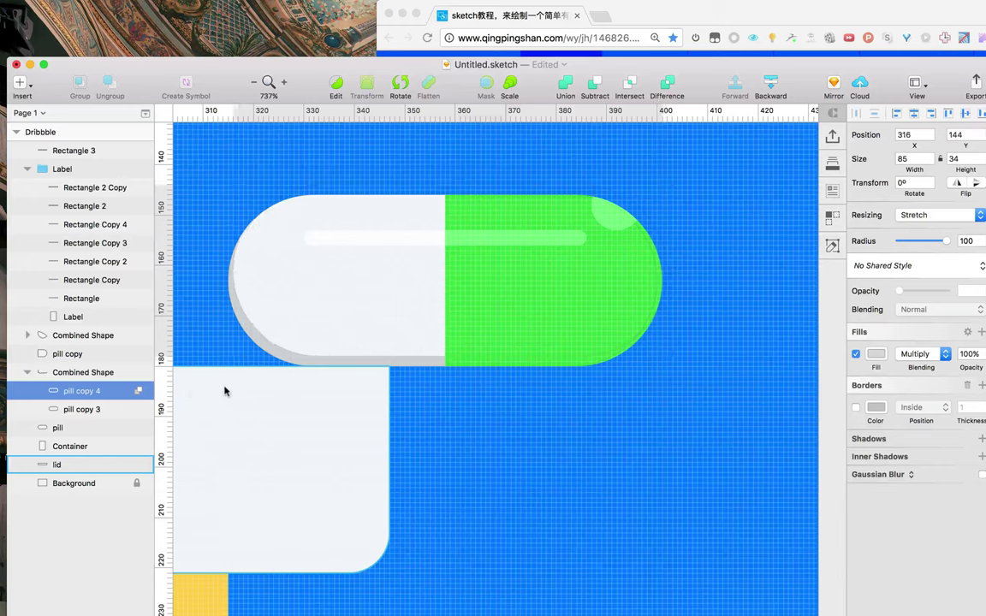
left_click(405, 427)
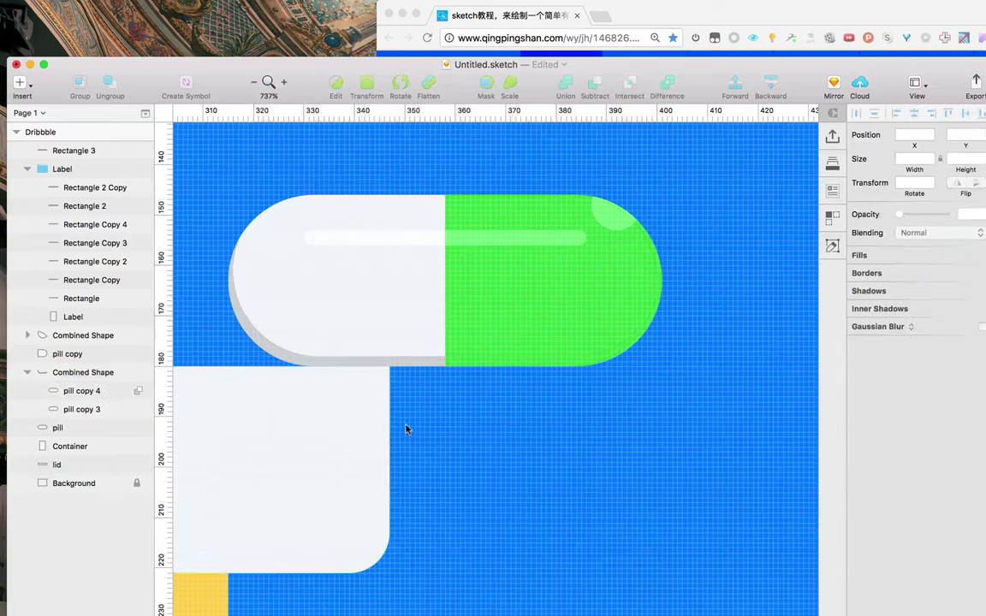
Review the whole bottle, read the bottle-body shadow instructions and illustration in the browser tutorial, and return to Sketch
scroll(406, 387, "up", 2)
scroll(406, 377, "down", 10)
left_click_drag(355, 431, 476, 314)
left_click_drag(423, 344, 438, 317)
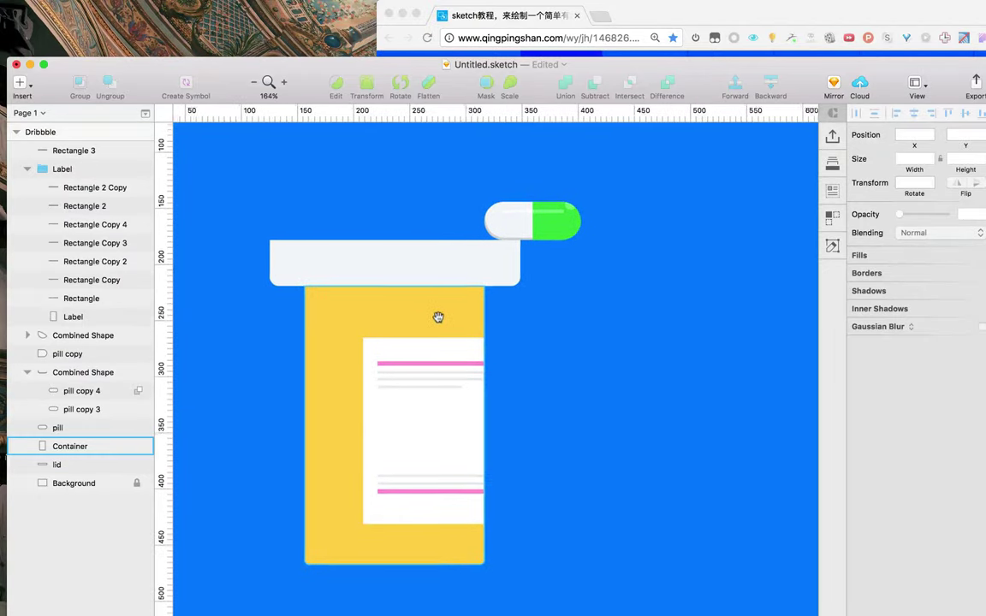
left_click(677, 17)
scroll(674, 254, "down", 5)
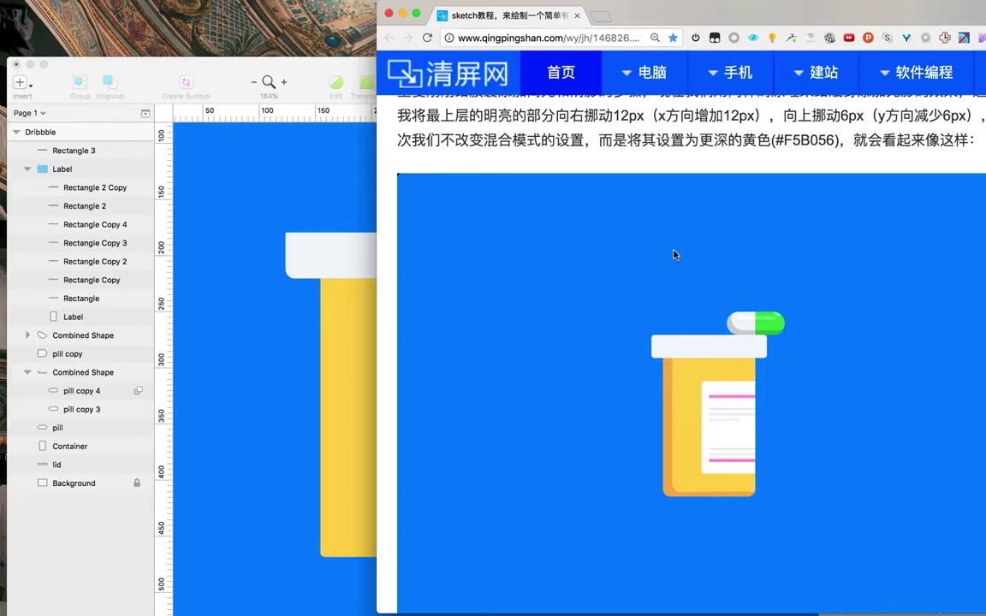
scroll(674, 254, "down", 2)
key("super+Tab")
key("super+Tab")
key("super+Tab")
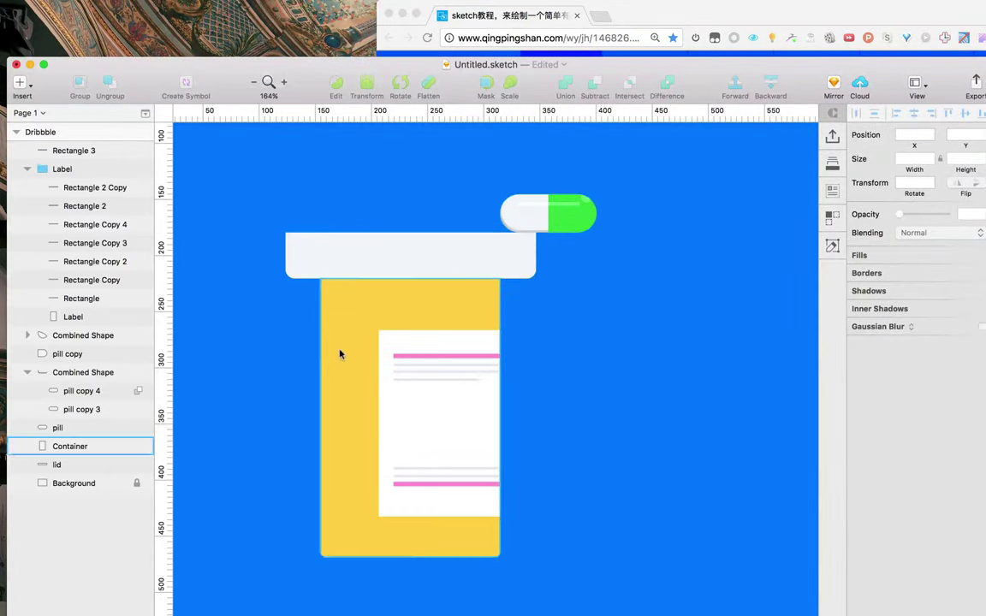
Duplicate the yellow bottle container twice in place and move the top copy to about X 159, Y 218
left_click(334, 376)
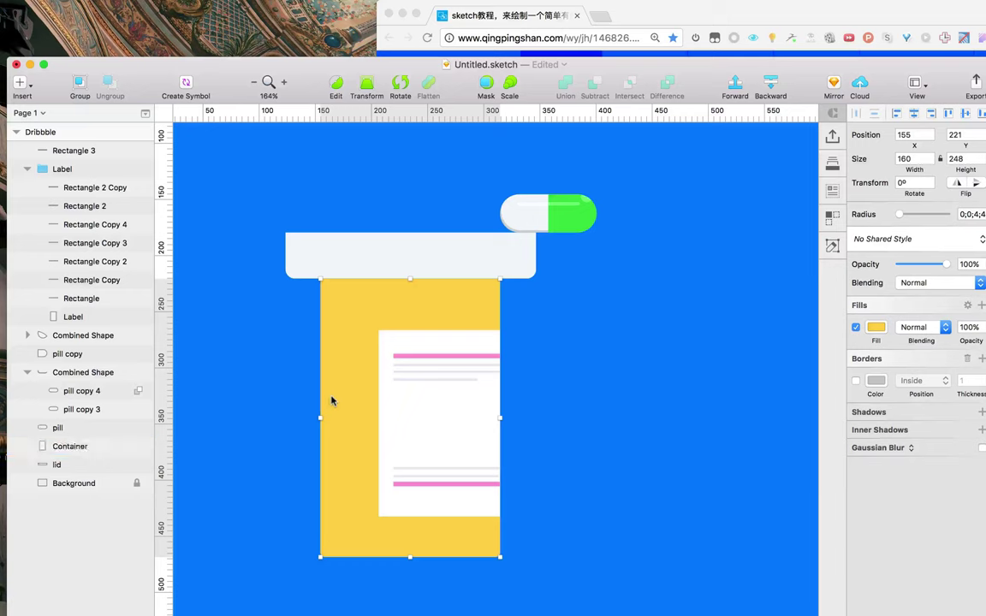
key("super+d")
key("super+d")
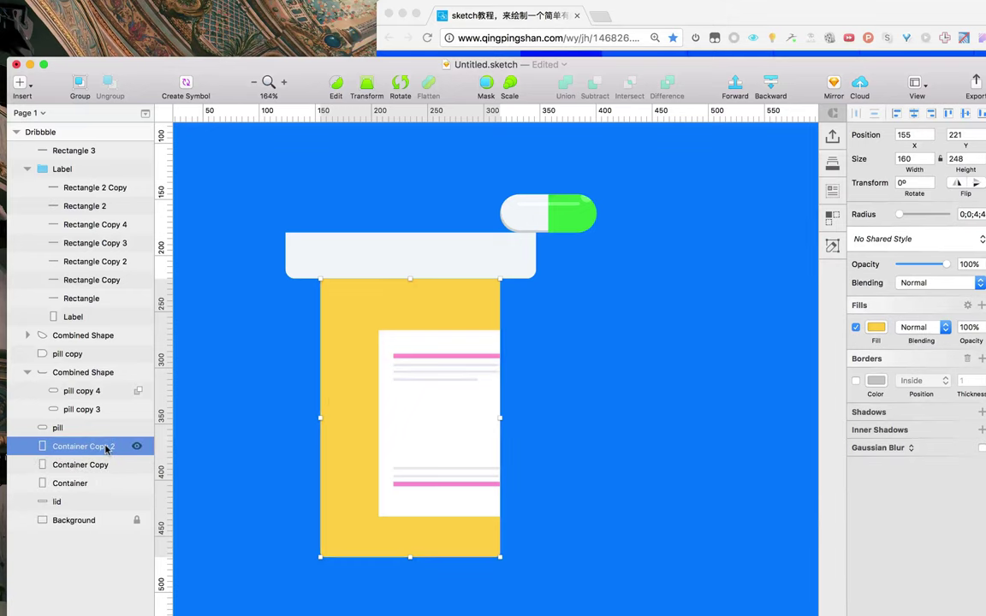
key("Right")
key("Right")
key("Up")
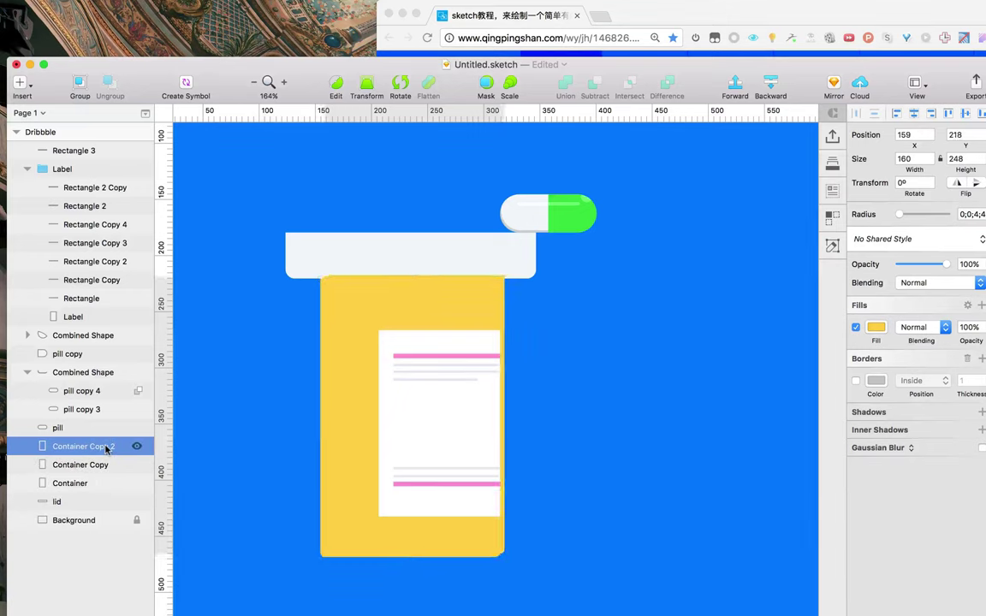
Subtract the offset container copy from the one below and set the resulting L-shaped strip's fill blending to Multiply
left_click(96, 465, "shift")
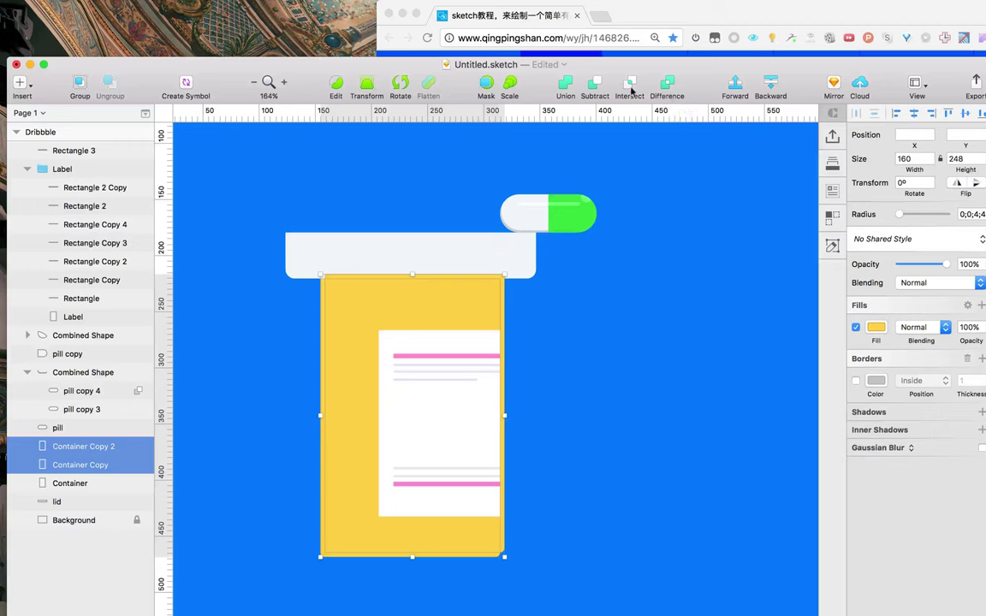
left_click(597, 89)
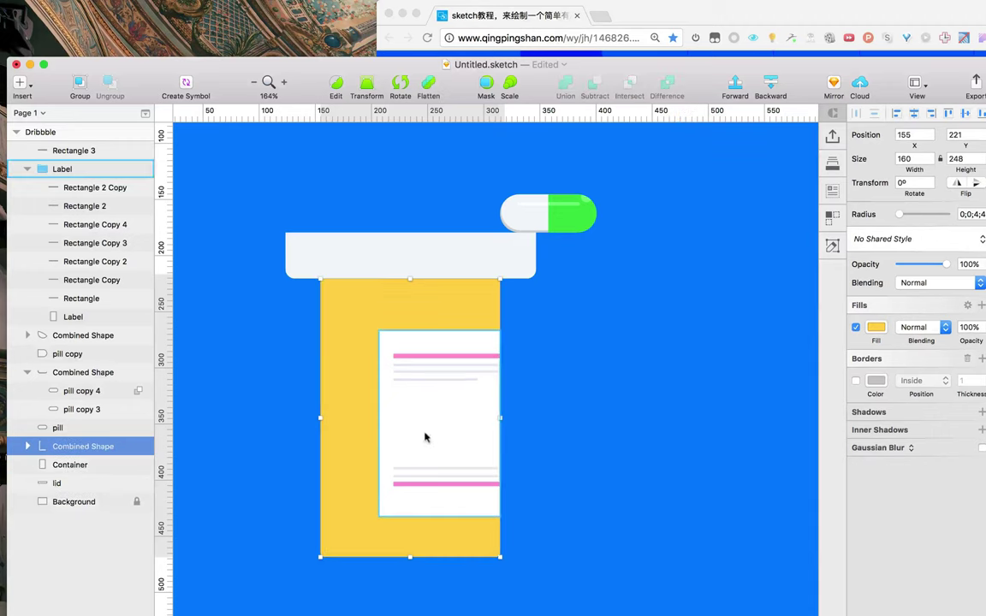
left_click(943, 333)
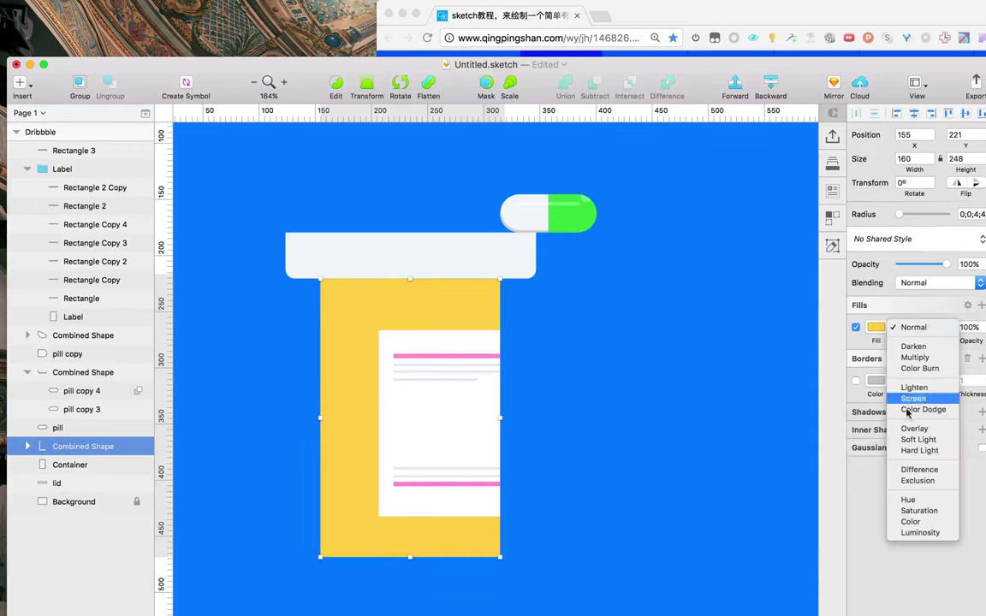
left_click(914, 357)
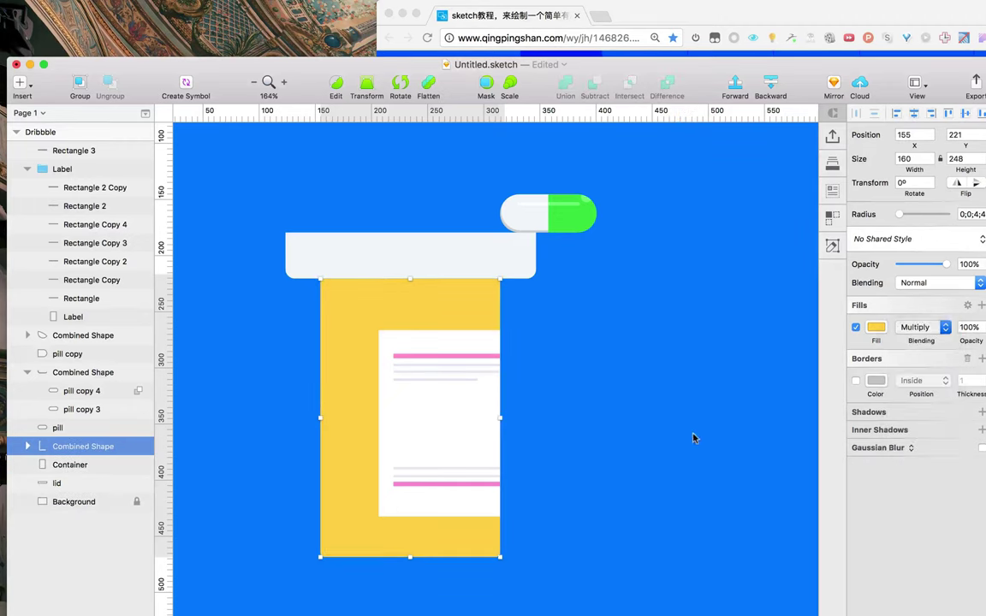
Move the subtracted container copy inside the L-shaped combined shape to X 161, Y 217
left_click(29, 446)
left_click(95, 465)
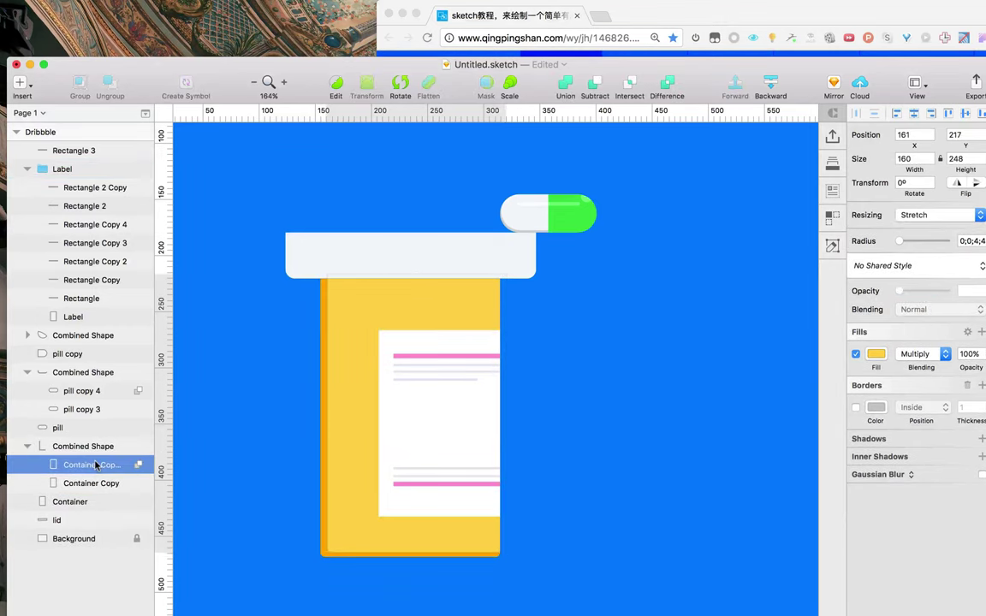
left_click(607, 343)
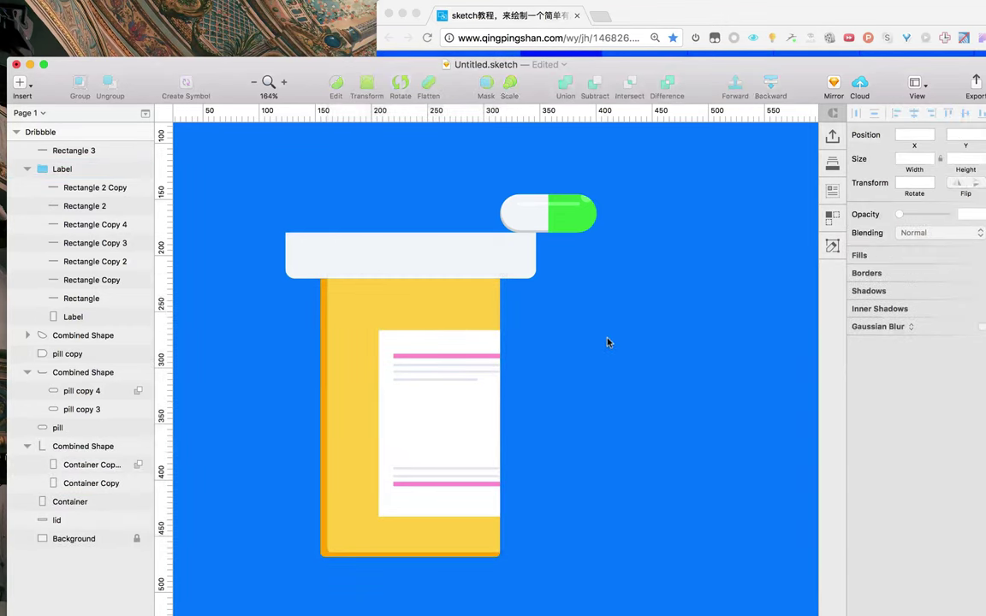
Check the highlight instructions in the browser tutorial and draw a vertical rectangle about 13 × 244 px down the yellow container in Sketch
key("super+Tab")
scroll(809, 363, "down", 10)
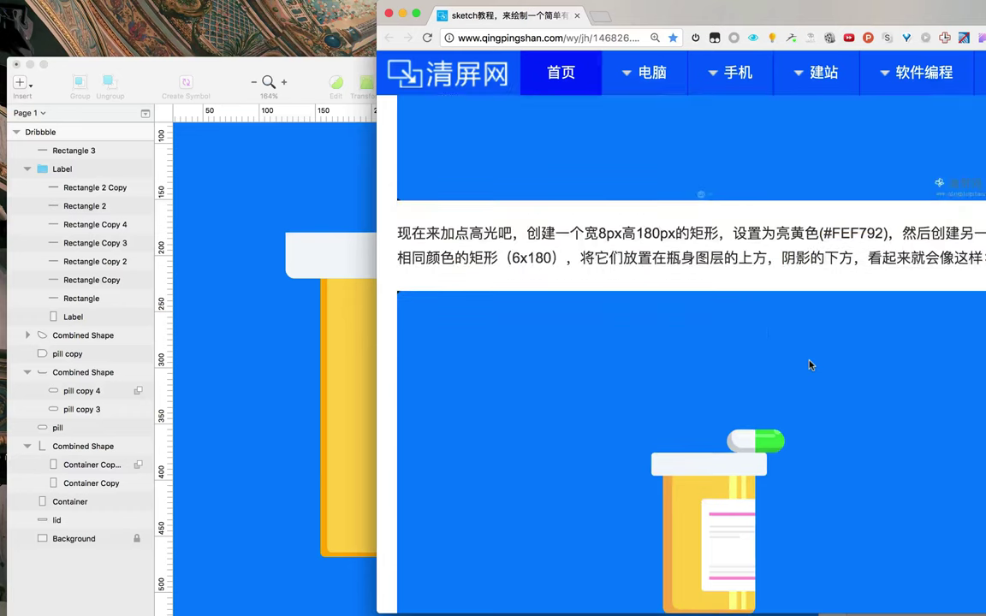
key("super+Tab")
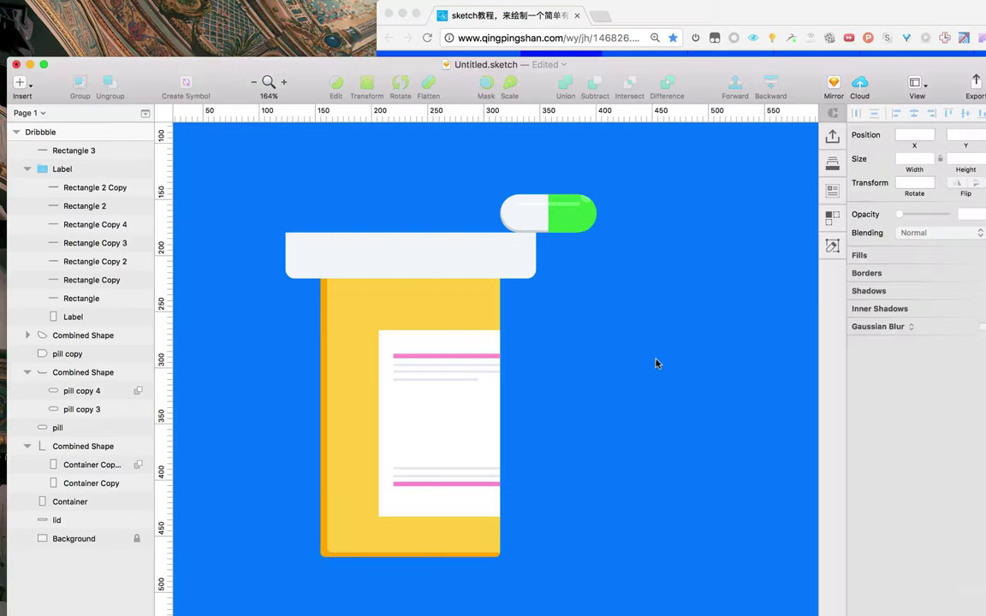
key("r")
left_click_drag(435, 278, 451, 554)
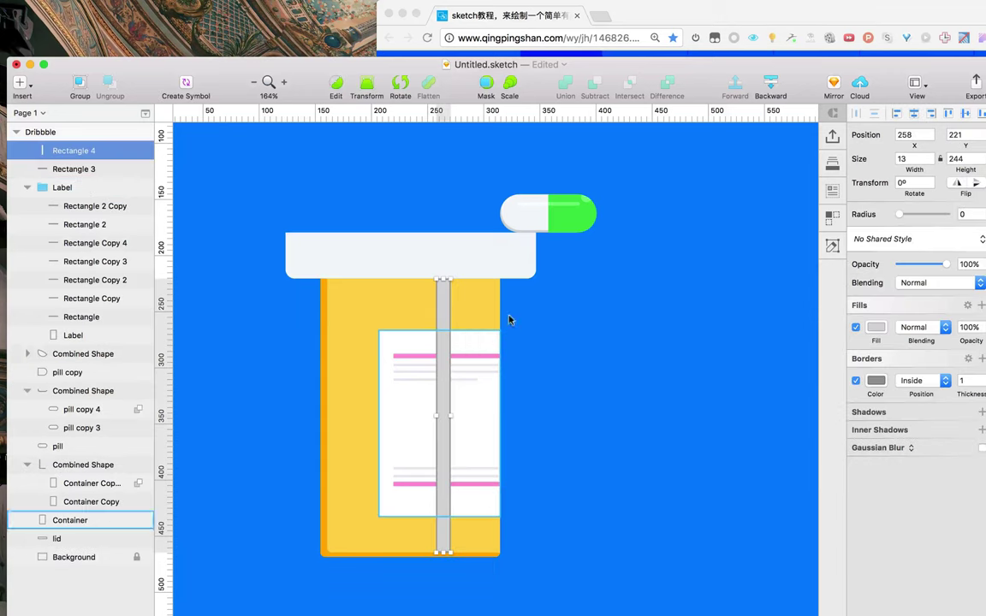
Remove the vertical rectangle's border, fill it with white FFFFFF and set its fill blending to Soft Light
left_click(855, 382)
left_click(876, 328)
left_click_drag(875, 380, 854, 346)
left_click(931, 331)
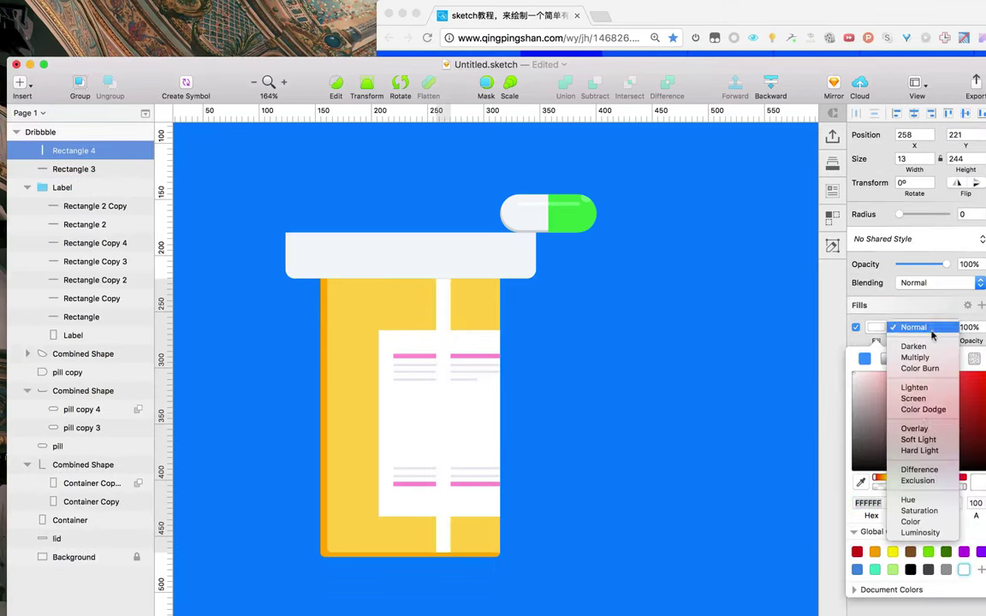
left_click(920, 441)
left_click(565, 359)
Recheck the highlight colour in the browser tutorial and set the vertical rectangle's fill to FEF792 in Sketch
left_click(444, 305)
key("super+Tab")
scroll(753, 213, "up", 3)
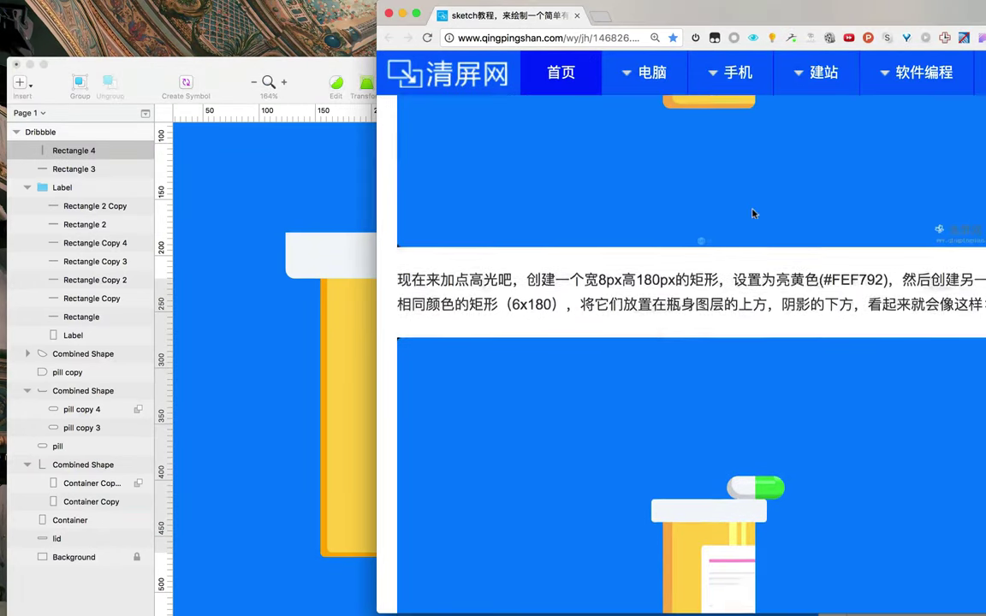
scroll(753, 213, "up", 1)
key("super+Tab")
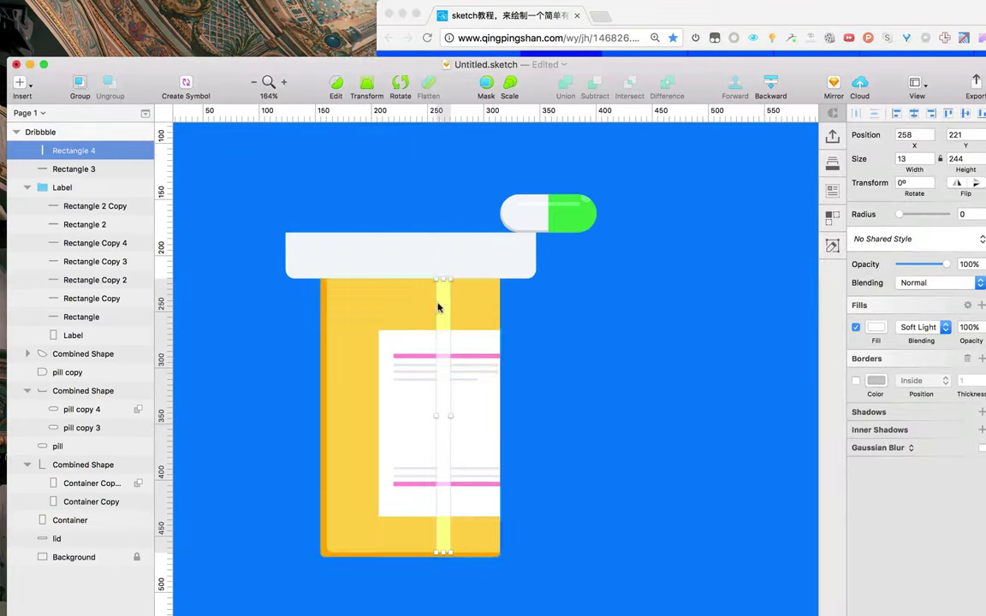
left_click(882, 333)
type("FEF792")
key("Return")
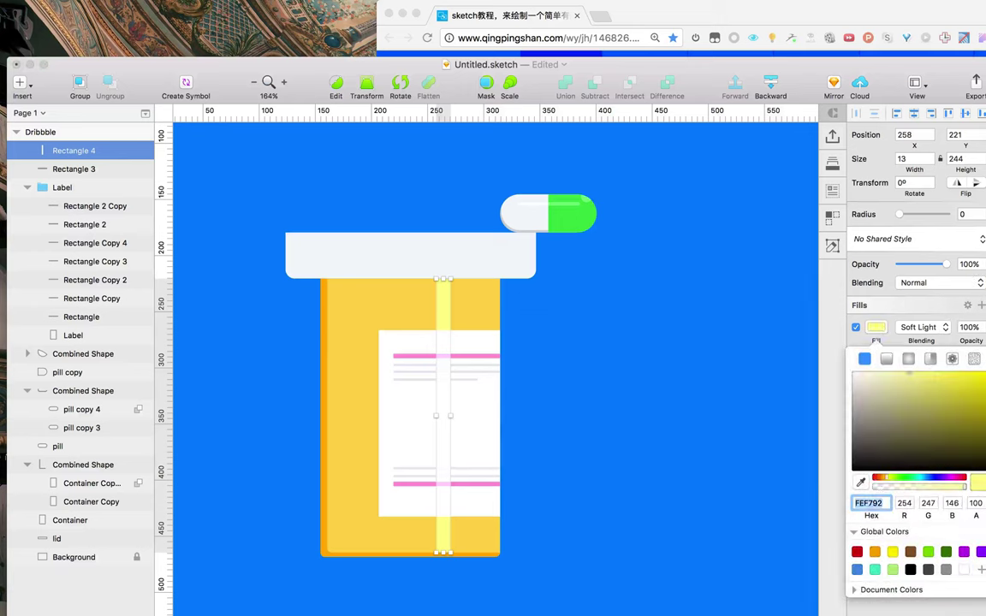
key("super+Tab")
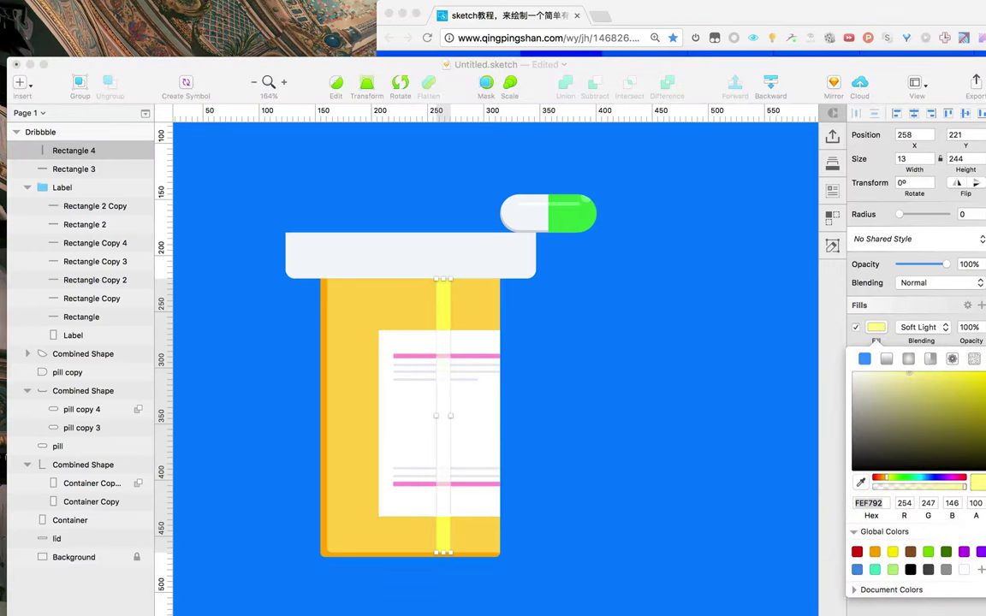
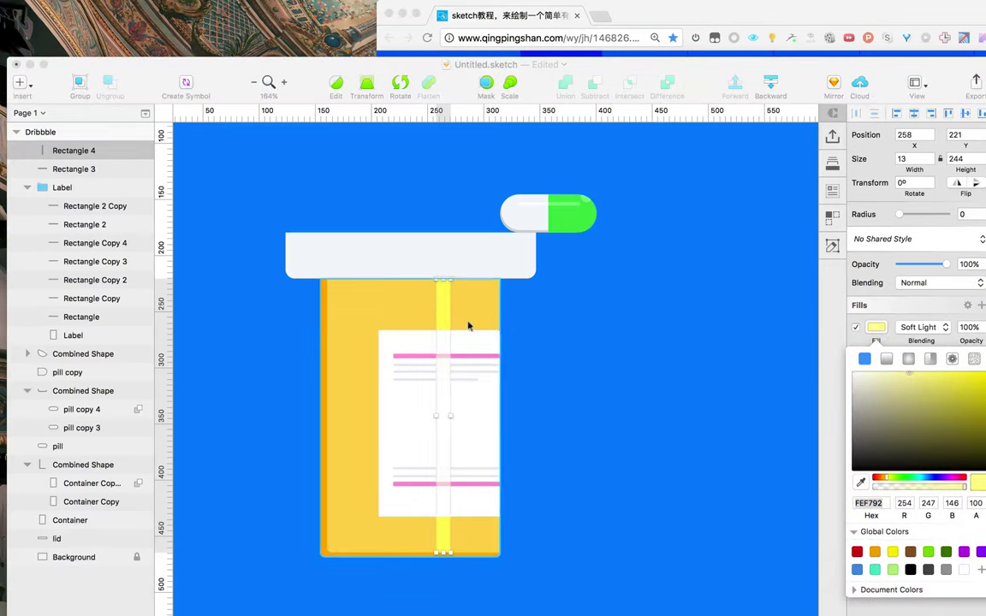
Move the yellow highlight rectangle beneath the Label group in the layer order
left_click(229, 158)
double_click(101, 150)
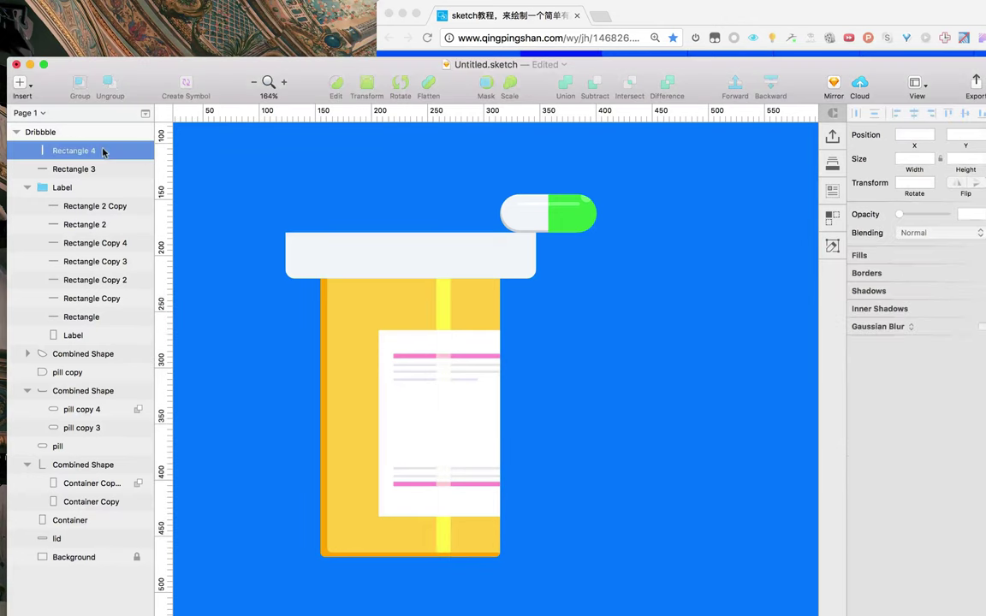
left_click(182, 158)
left_click(69, 151)
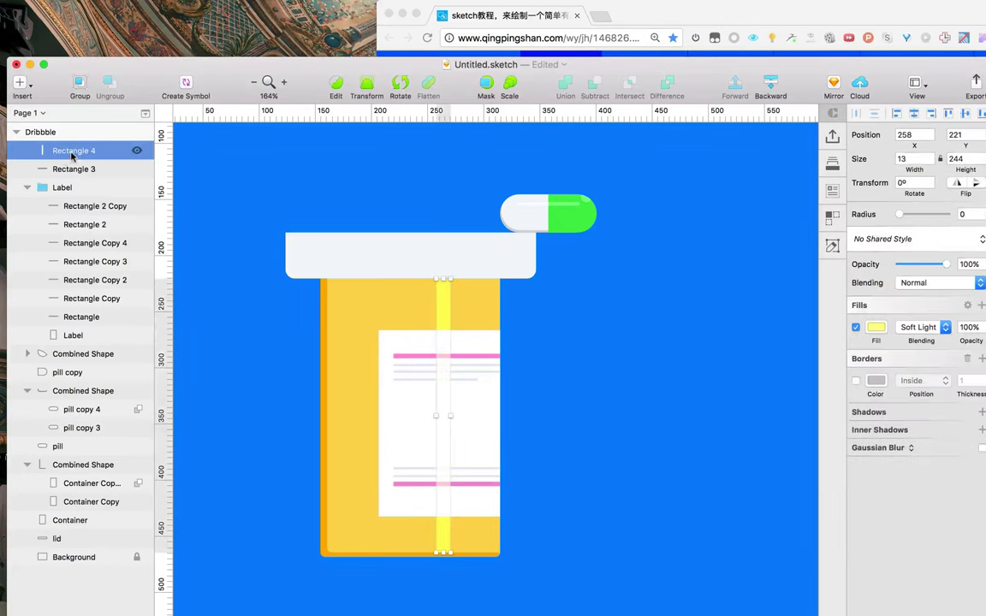
left_click(27, 187)
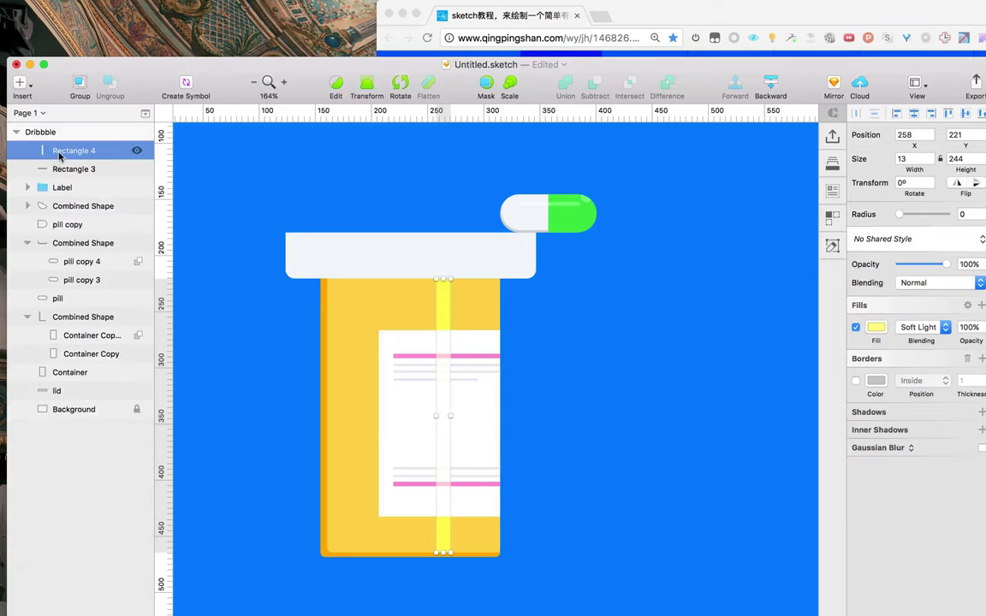
left_click_drag(62, 168, 24, 198)
left_click(566, 325)
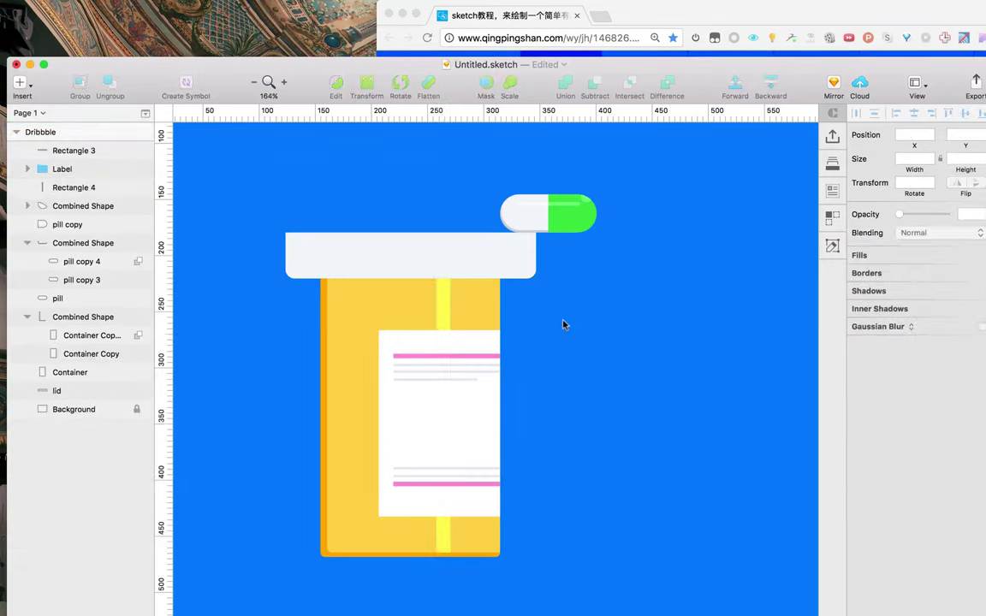
Duplicate the highlight rectangle just beside the original and narrow the copy to about 9 px
left_click(447, 303)
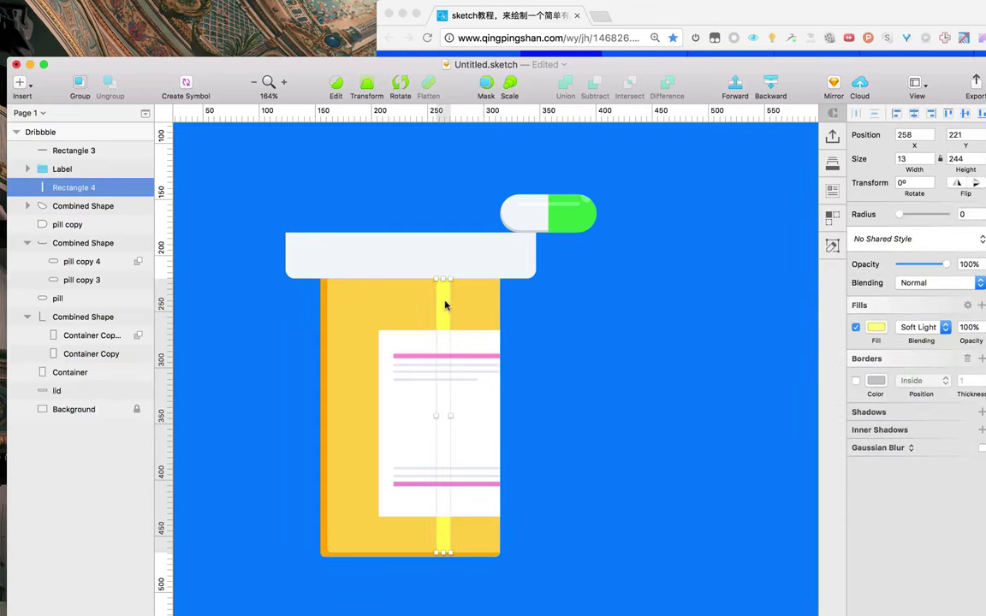
left_click_drag(446, 303, 467, 303)
left_click_drag(469, 416, 465, 416)
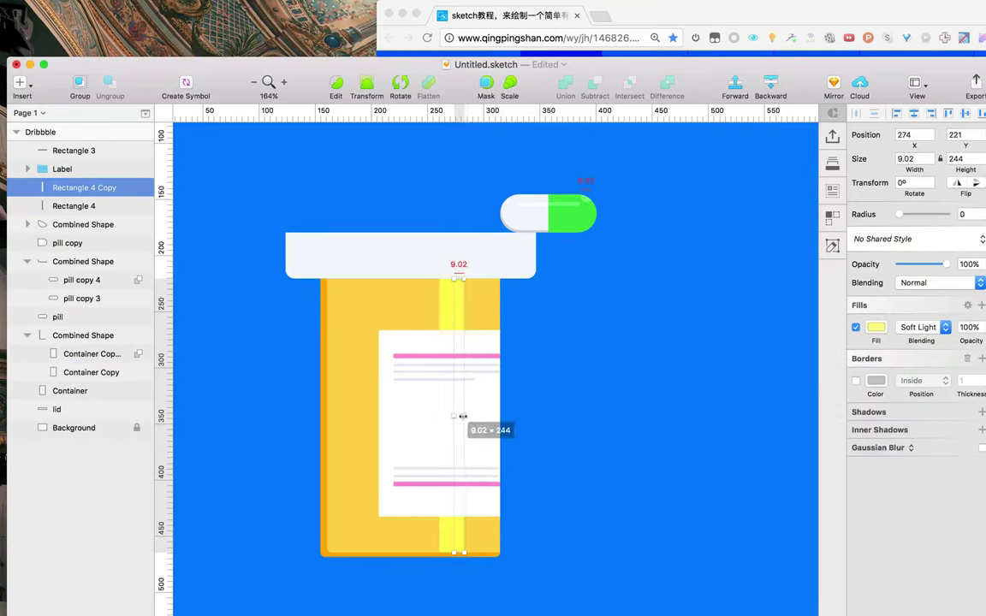
Shift the narrow highlight copy away from the original to X 279, leaving a gap between the two stripes
scroll(468, 380, "down", 5)
scroll(468, 380, "up", 10)
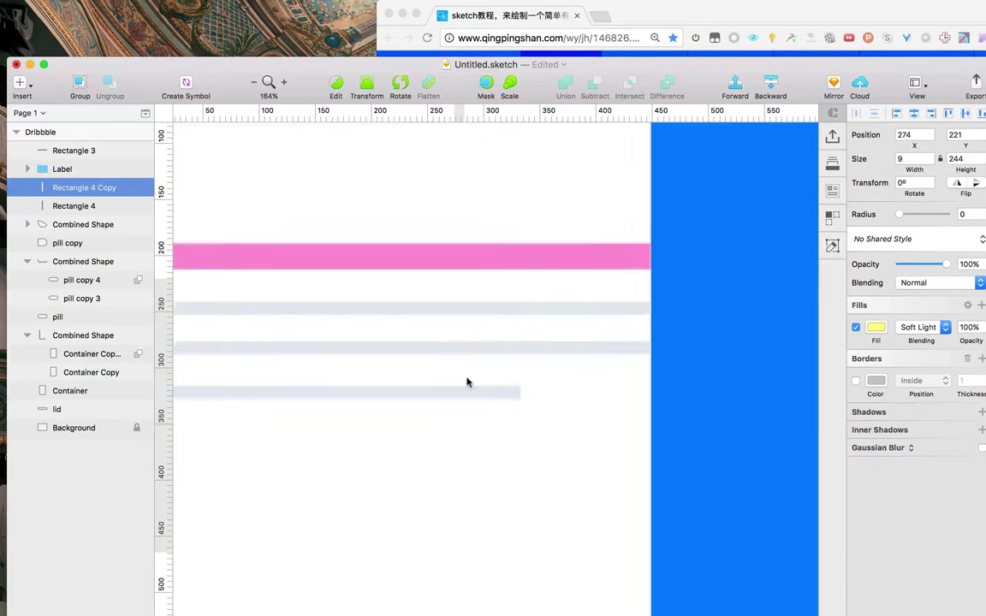
scroll(467, 379, "down", 5)
left_click_drag(466, 319, 486, 431)
scroll(465, 411, "down", 3)
scroll(466, 410, "up", 10)
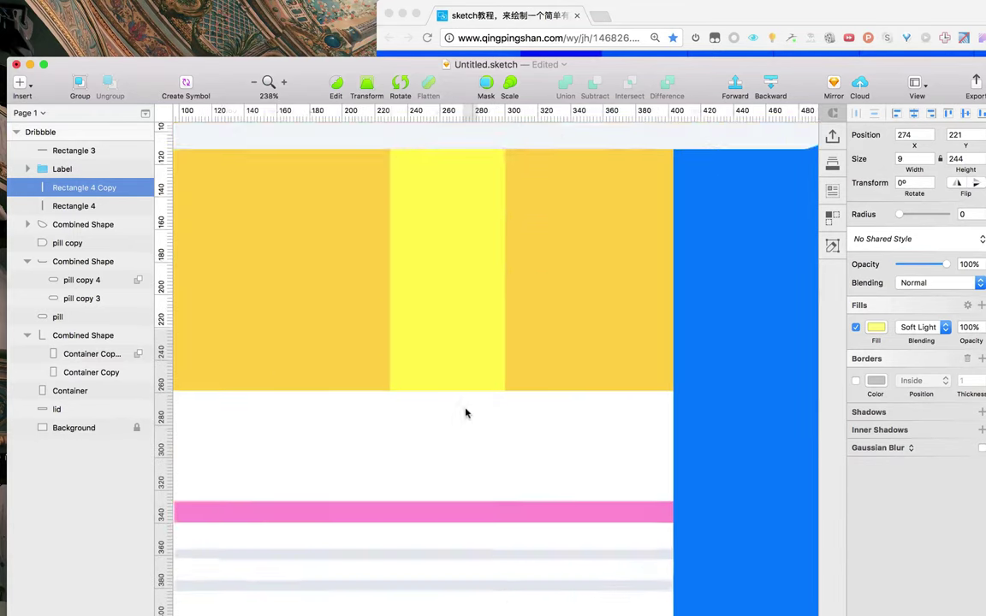
left_click_drag(476, 352, 546, 354)
Narrow the second highlight stripe to a width of 5 px
scroll(546, 356, "down", 5)
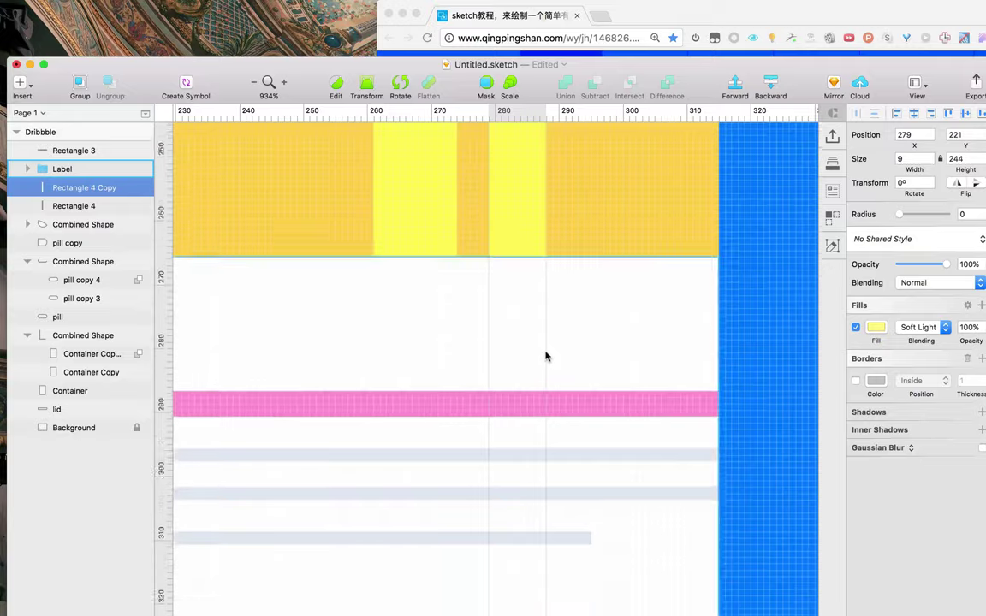
scroll(546, 358, "down", 10)
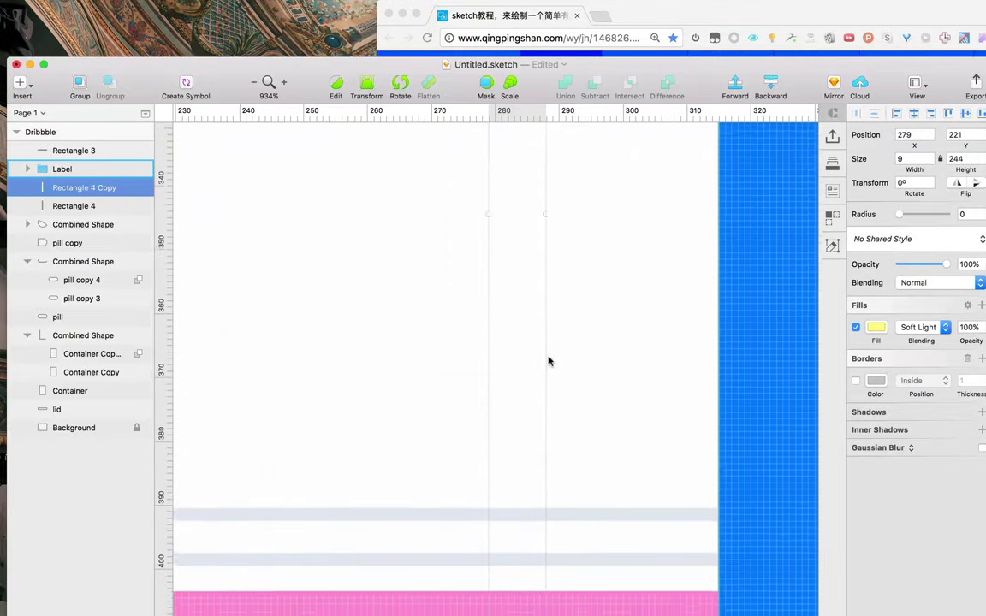
left_click_drag(546, 223, 520, 224)
scroll(597, 274, "up", 10)
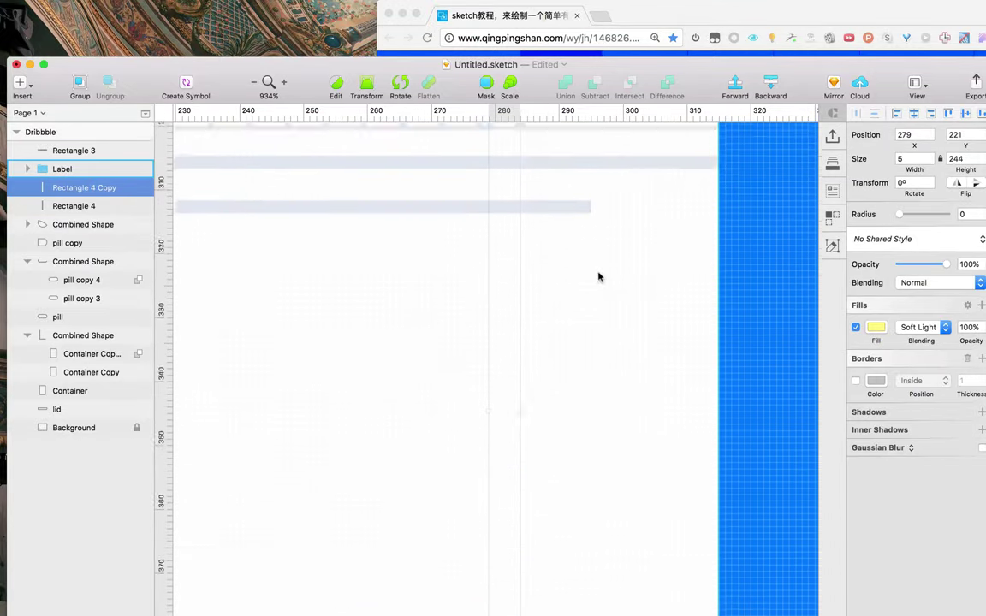
scroll(598, 277, "up", 4)
scroll(598, 277, "up", 5)
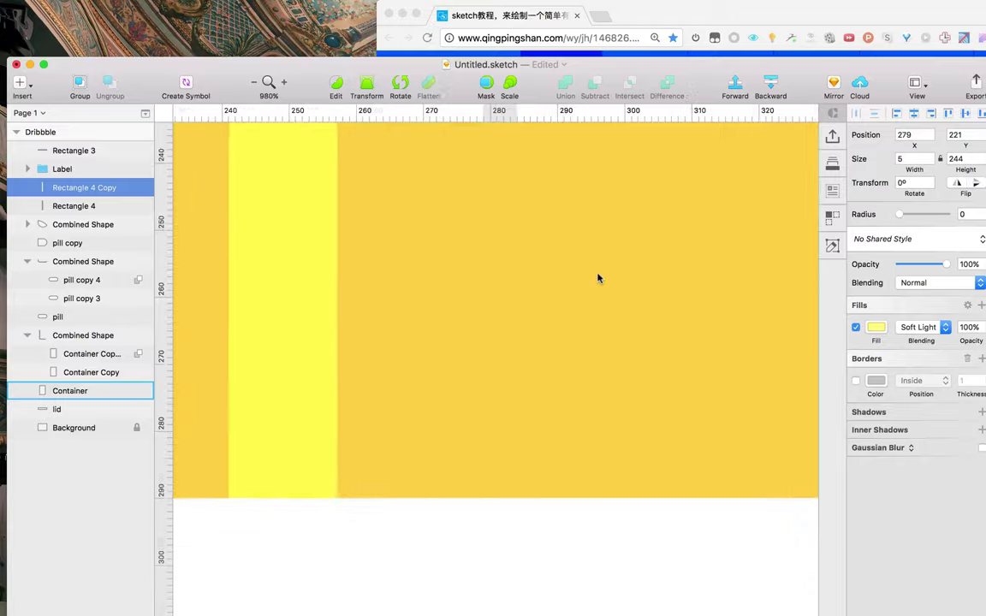
scroll(599, 277, "down", 5)
scroll(599, 275, "down", 10)
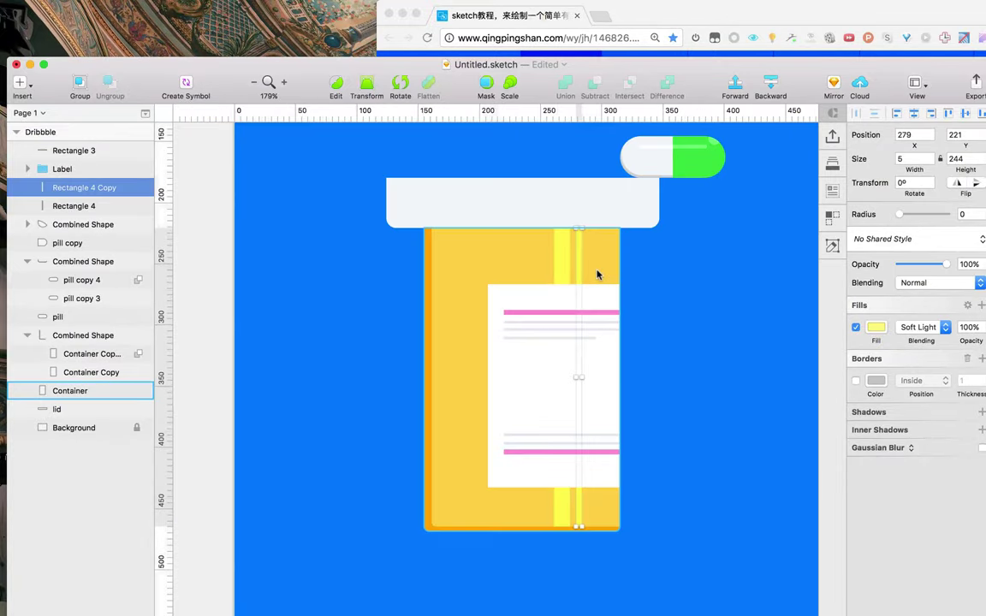
Move both highlight stripes together closer to the container's right edge and review the whole bottle
left_click(567, 254, "shift")
left_click_drag(593, 254, 595, 255)
left_click(654, 269)
scroll(636, 293, "right", 1)
left_click_drag(635, 293, 509, 323)
scroll(576, 308, "up", 2)
scroll(576, 307, "down", 6)
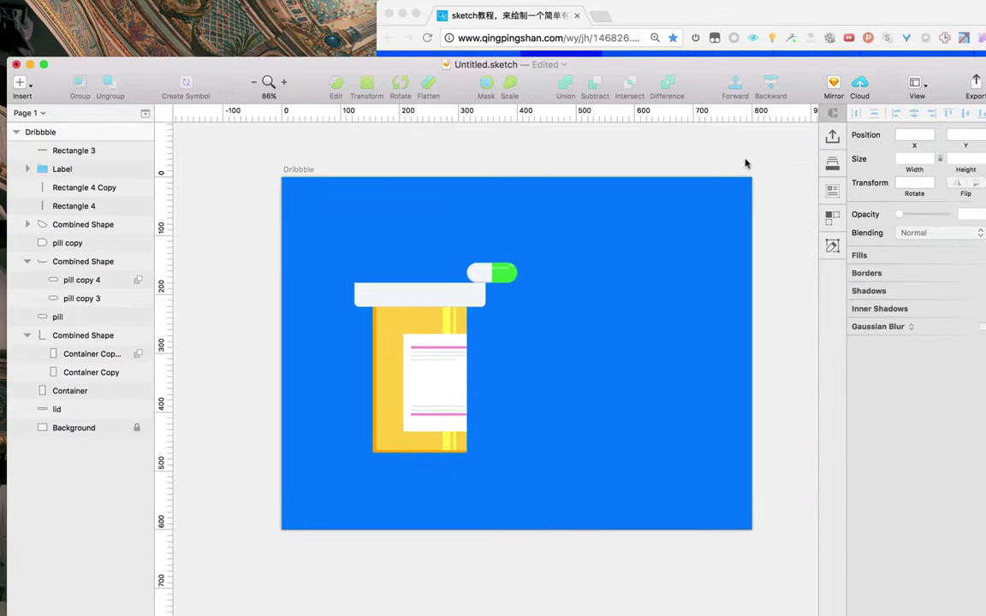
Examine the lid-shadow instructions and illustration in the browser tutorial, and return to Sketch
left_click(600, 55)
scroll(668, 223, "down", 5)
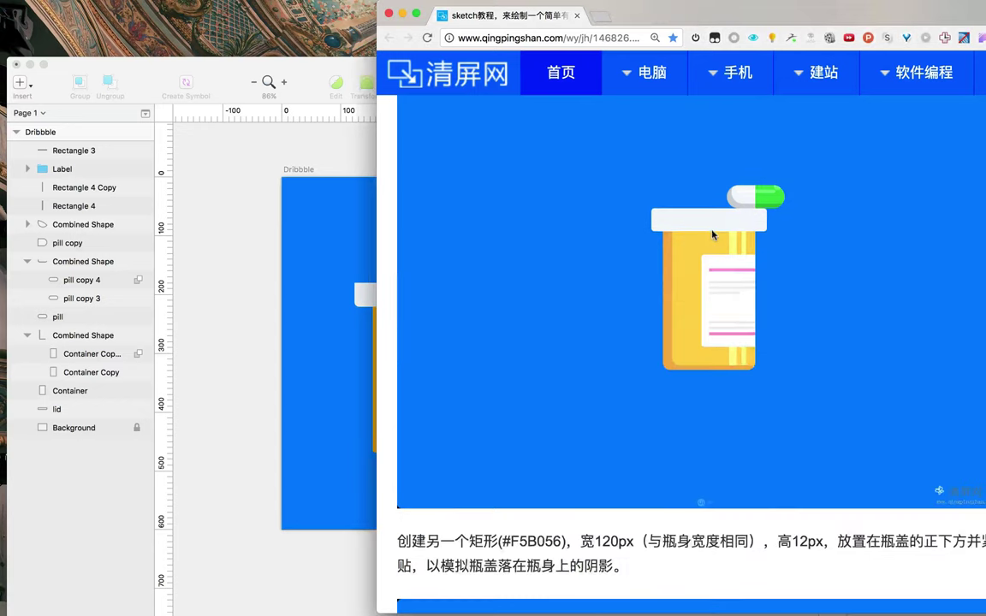
scroll(712, 233, "down", 4)
left_click_drag(758, 12, 712, 8)
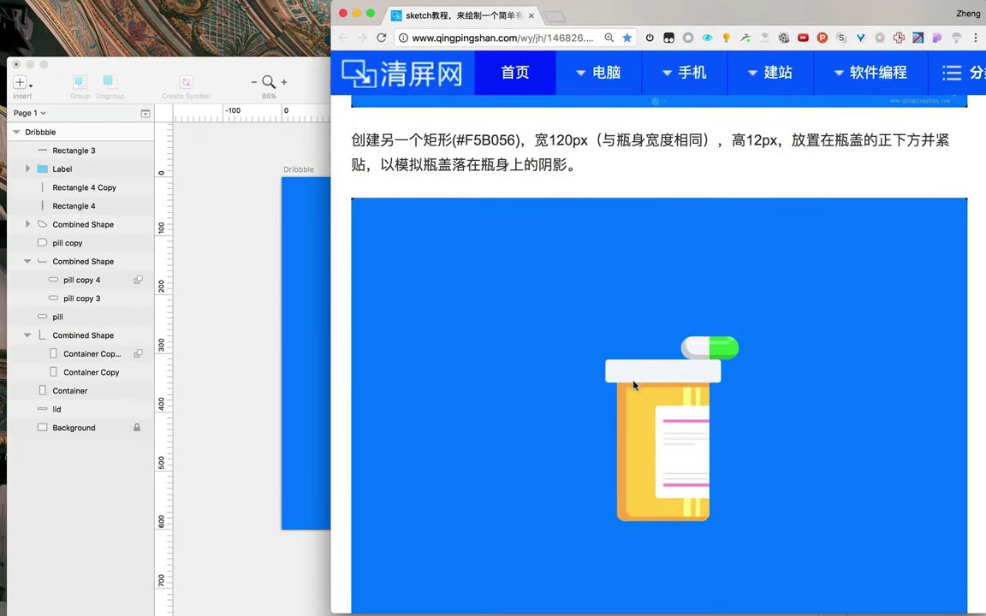
key("ctrl+super+a")
left_click_drag(605, 382, 742, 395)
key("Escape")
key("super+Tab")
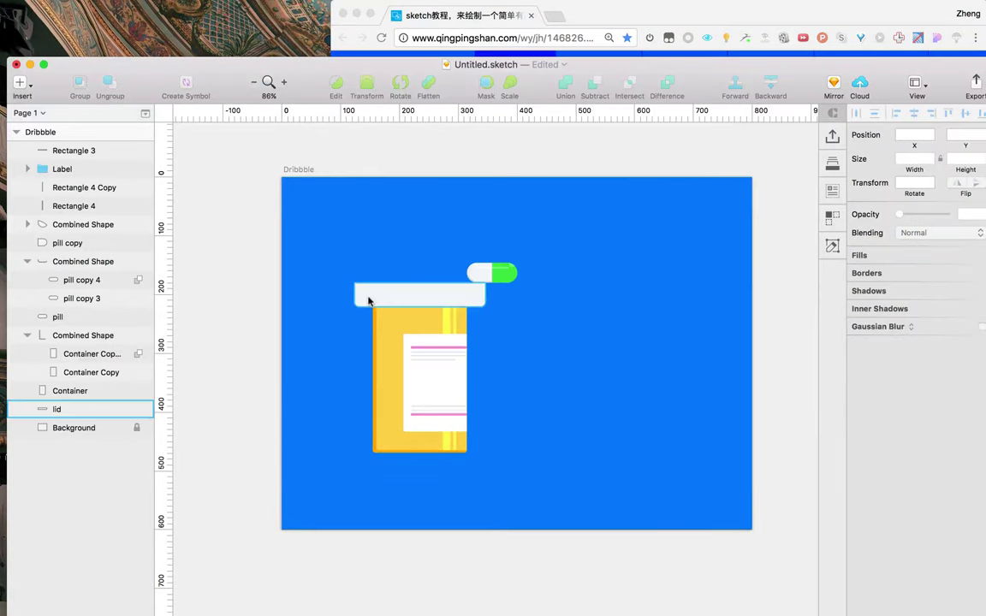
Move the lid off the top of the container to X 74, Y 172
scroll(368, 298, "down", 3)
scroll(372, 295, "up", 10)
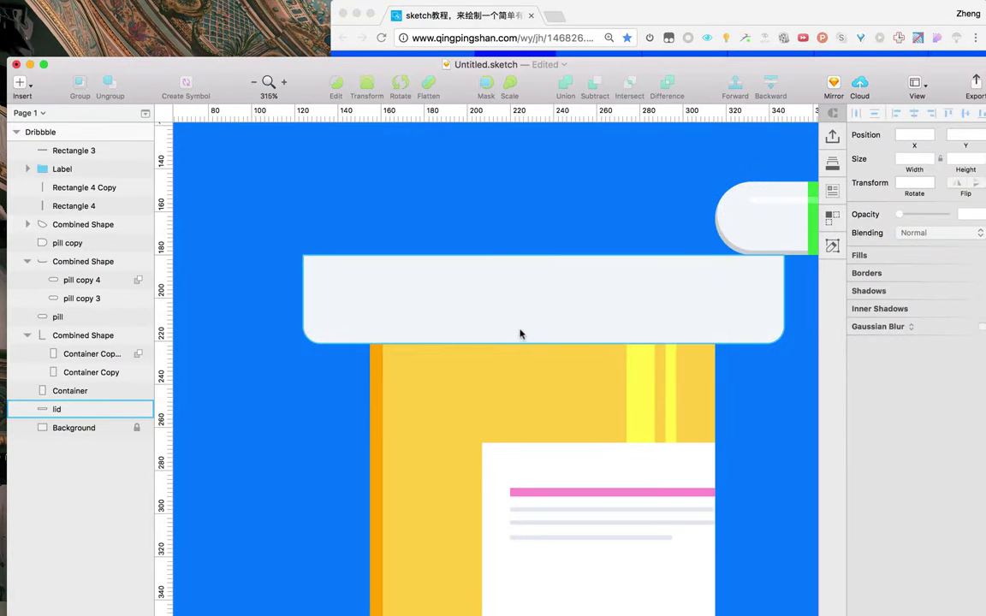
left_click(467, 349)
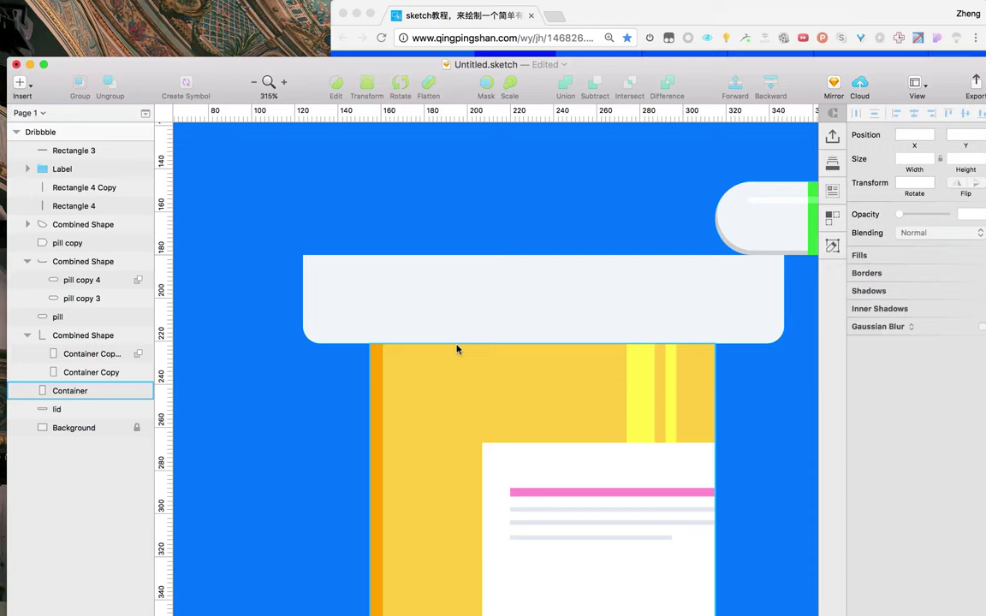
left_click(556, 302)
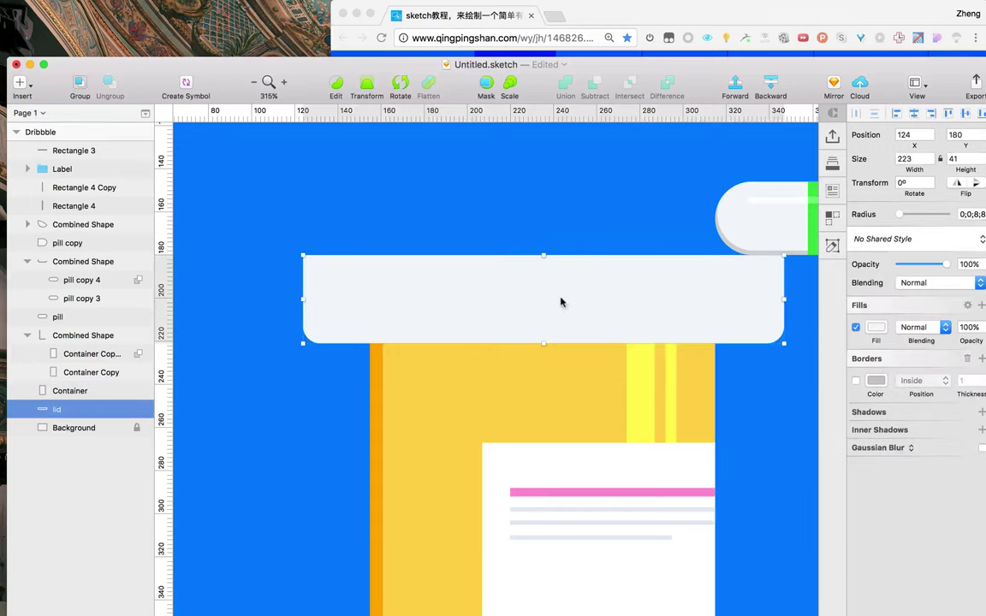
left_click_drag(586, 300, 455, 283)
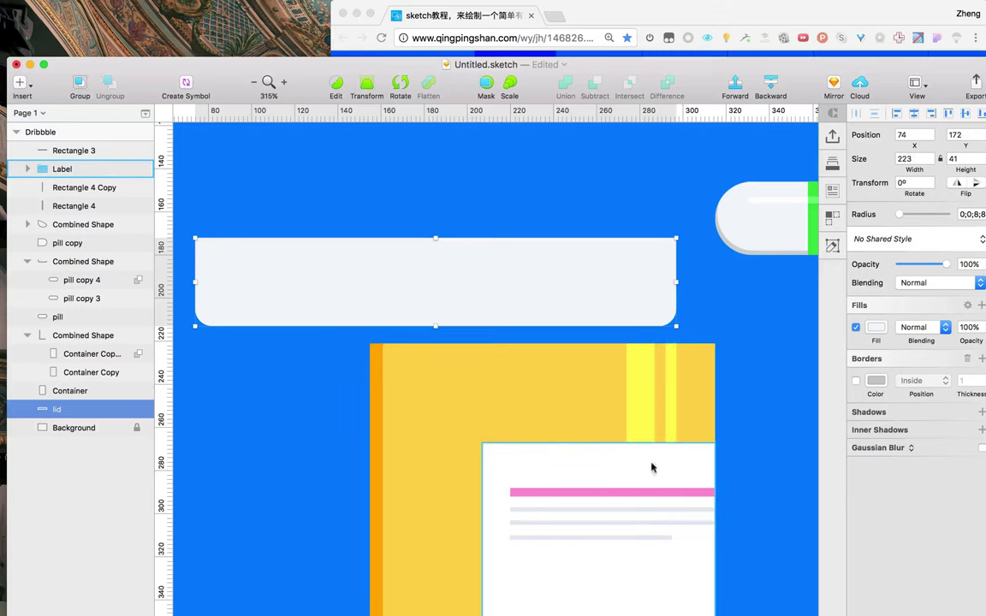
Draw a wide flat oval about 230 × 24 px across the bottom edge of the container
scroll(579, 370, "down", 15)
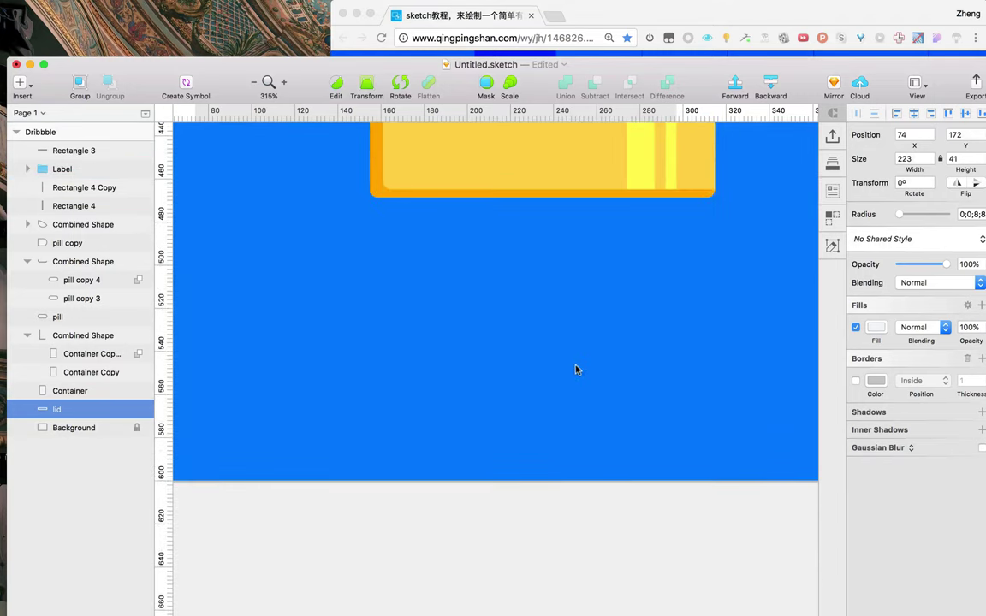
scroll(577, 370, "up", 2)
left_click(592, 371)
scroll(592, 373, "up", 5)
scroll(438, 490, "down", 2)
key("r")
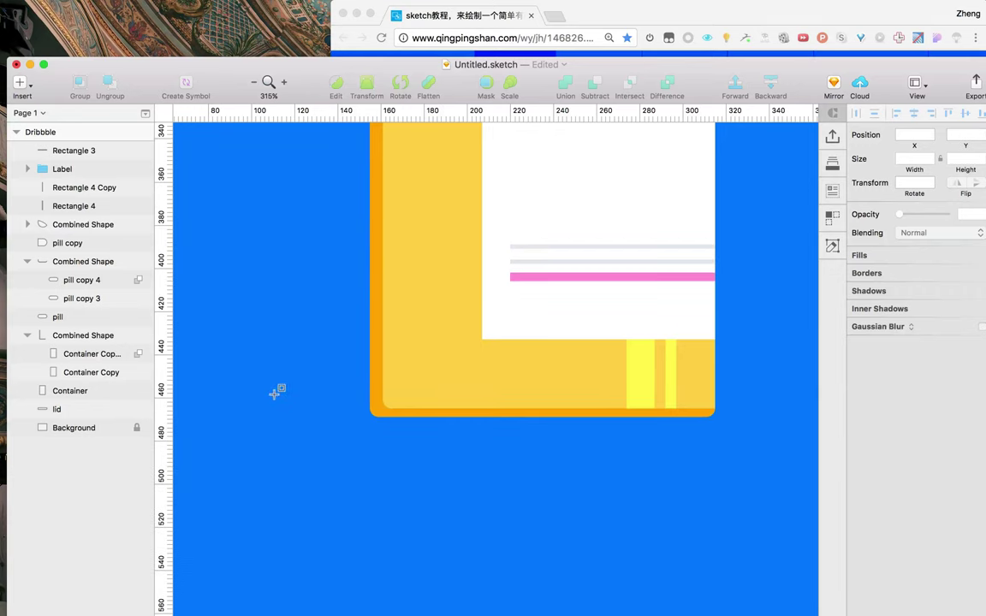
left_click_drag(249, 394, 746, 445)
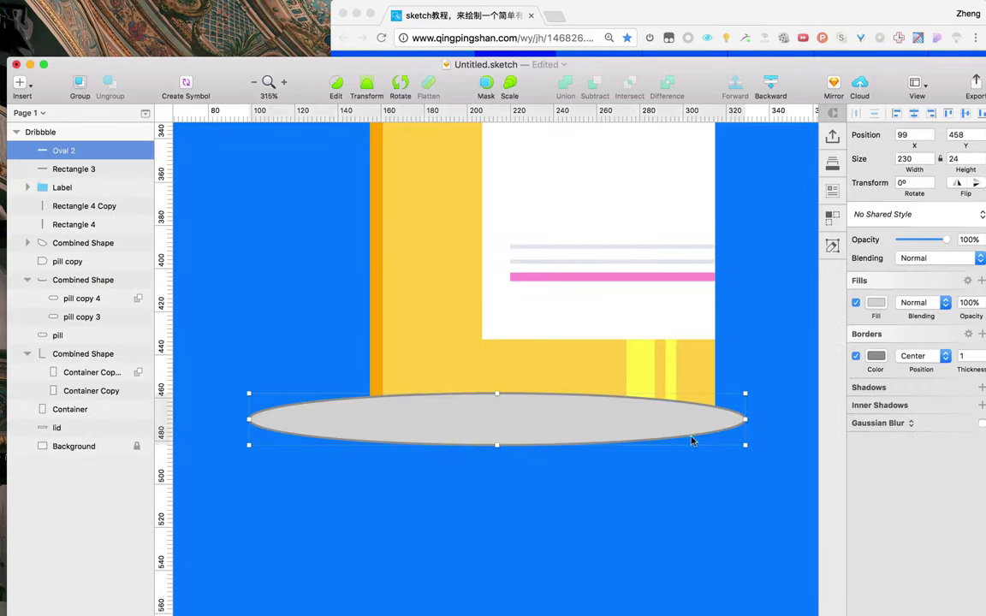
Turn the oval into a borderless shadow at X 92, Y 457 with its fill blending set to Multiply
left_click(856, 356)
left_click_drag(554, 436, 543, 436)
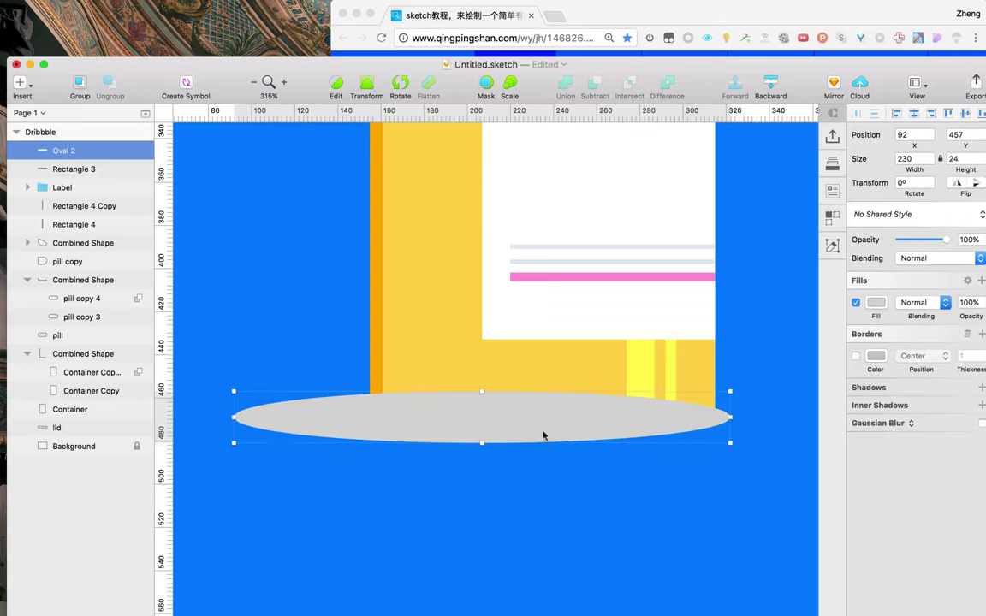
left_click(942, 303)
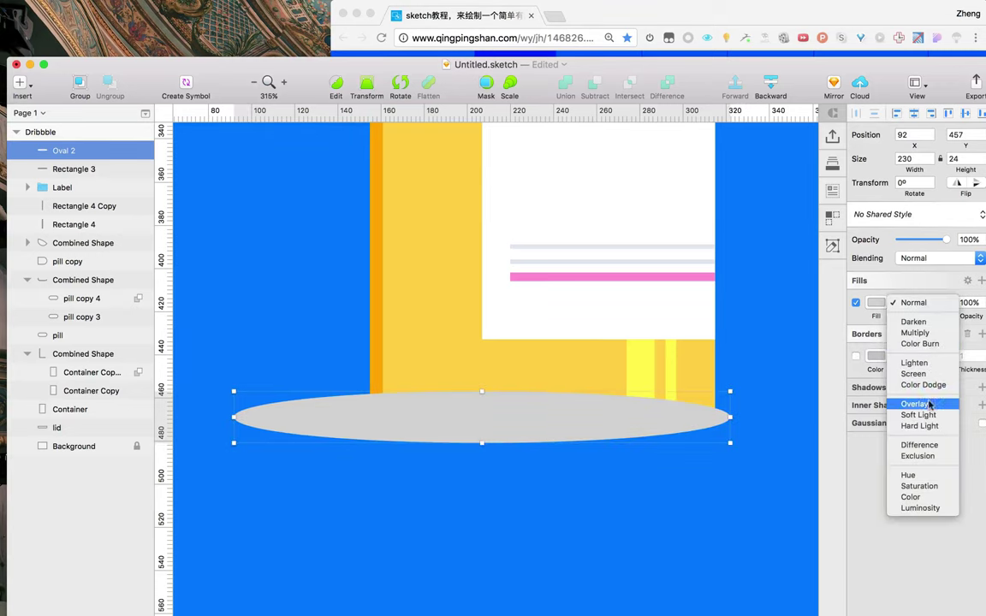
left_click(923, 334)
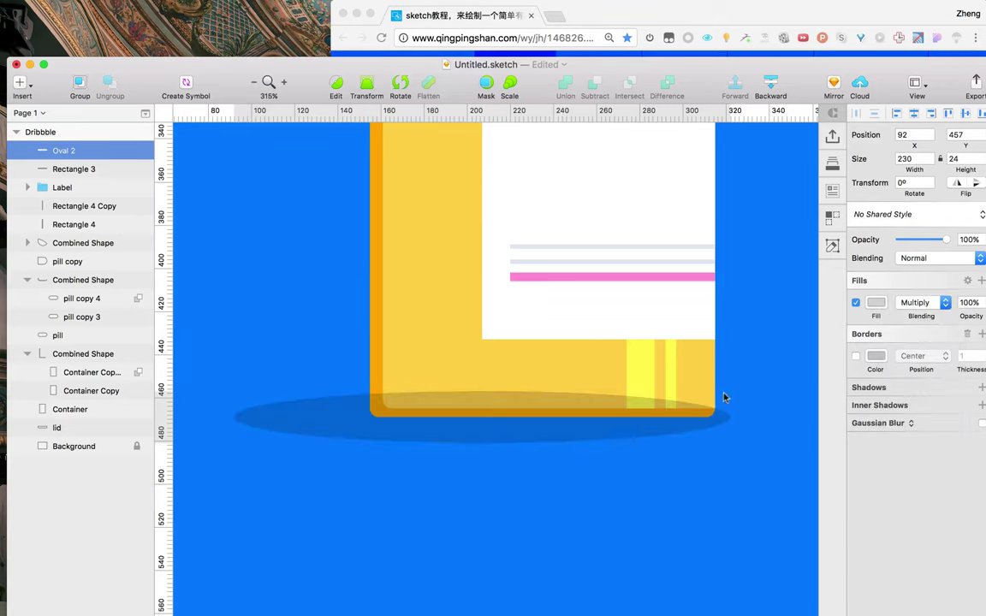
left_click_drag(610, 419, 608, 420)
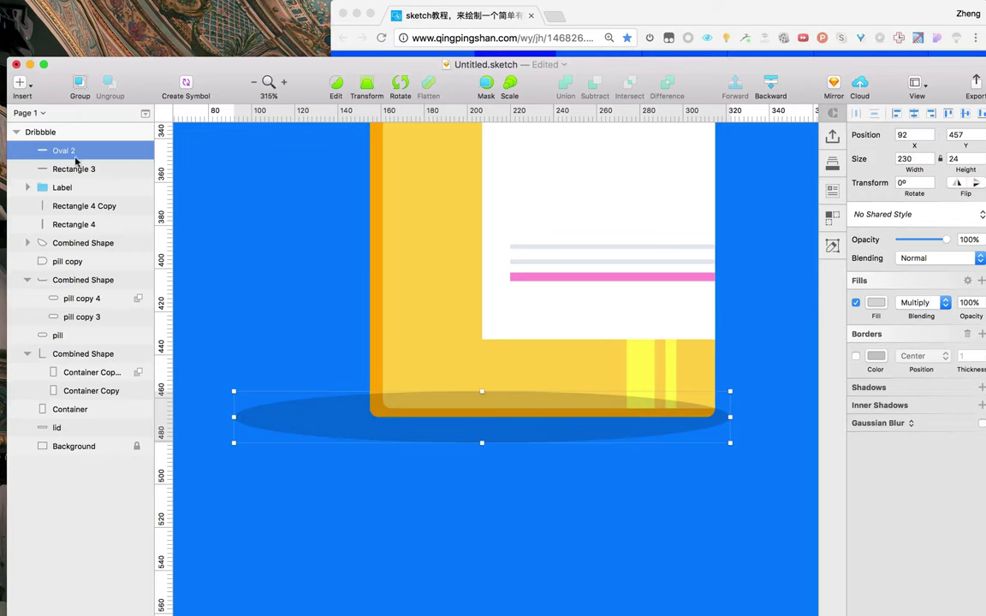
Rename the oval layer "Shadow" and move it beneath the lid layer, just above Background
double_click(64, 152)
type("Sha")
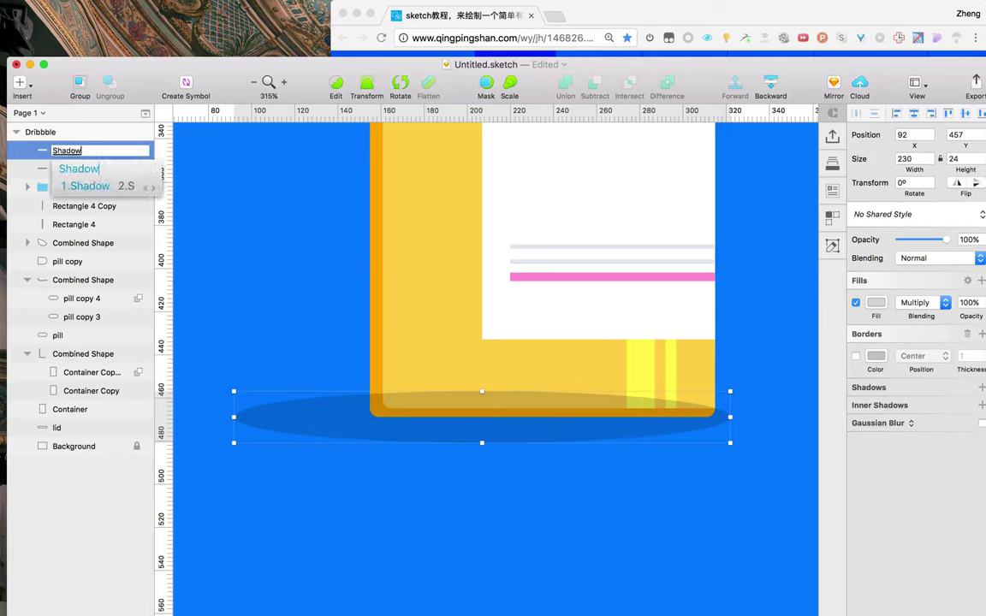
type("dow")
key("shift")
key("Return")
left_click_drag(66, 150, 70, 434)
left_click(524, 514)
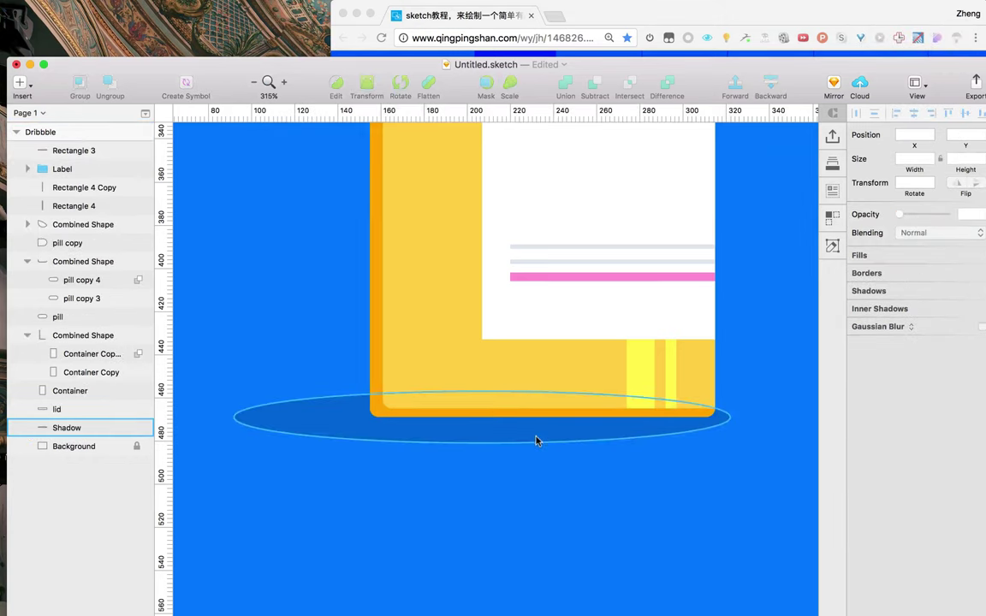
Move the lid back onto the top of the container at X 134, Y 180
scroll(536, 440, "down", 10)
left_click_drag(535, 272, 568, 278)
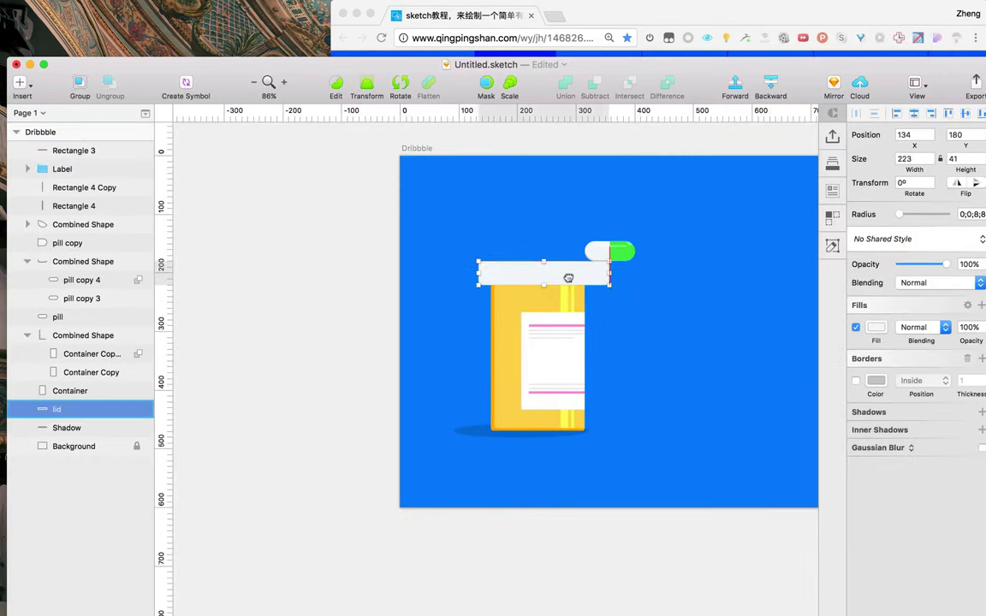
left_click(625, 336)
left_click(585, 271)
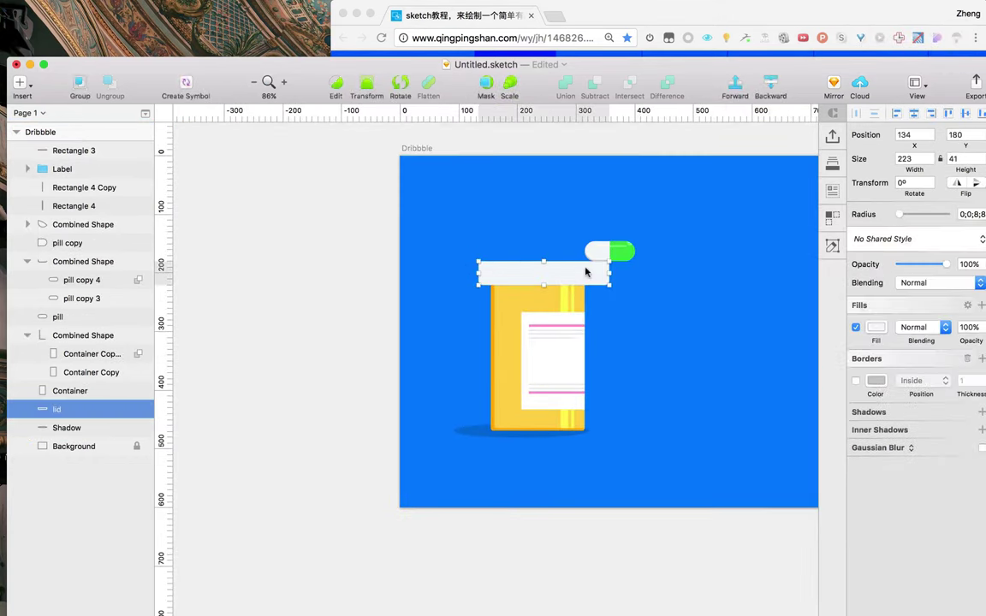
Try to centre the lid and container horizontally on each other, and undo the alignment
left_click(78, 391, "shift")
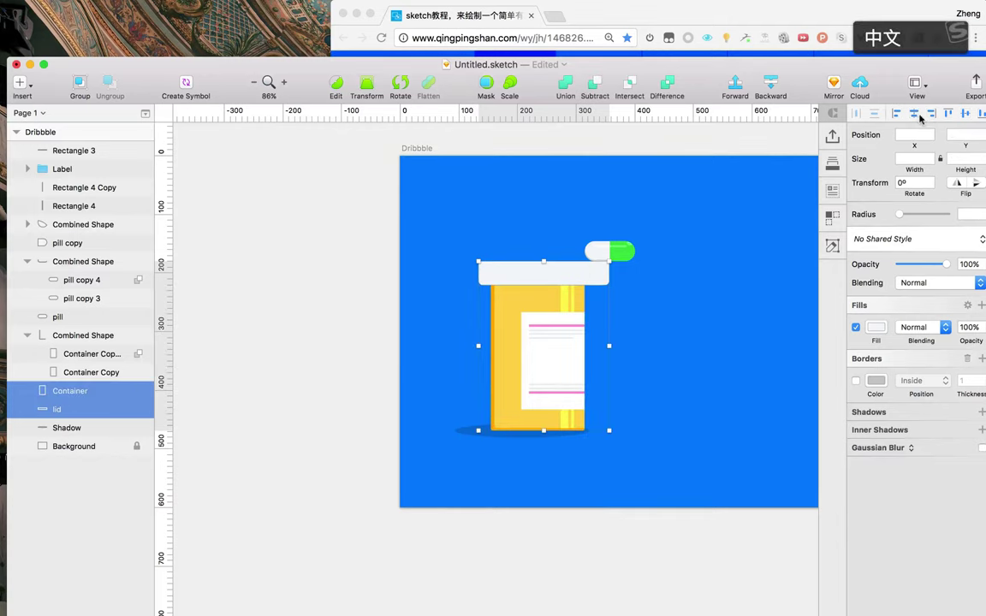
left_click(916, 114)
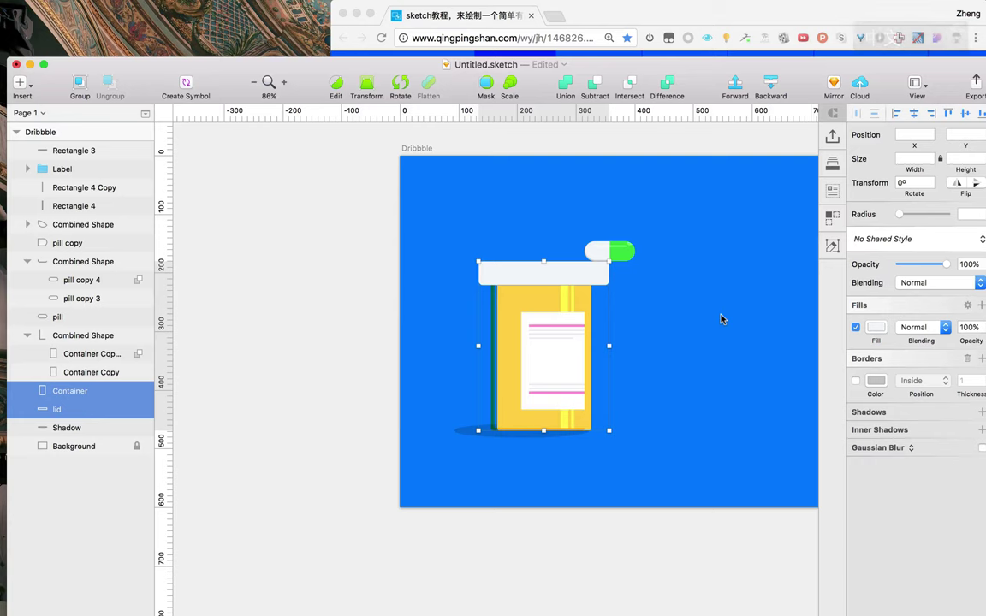
key("super+z")
left_click(722, 319)
Shift the lid sideways to X 127 over the container
left_click(586, 276)
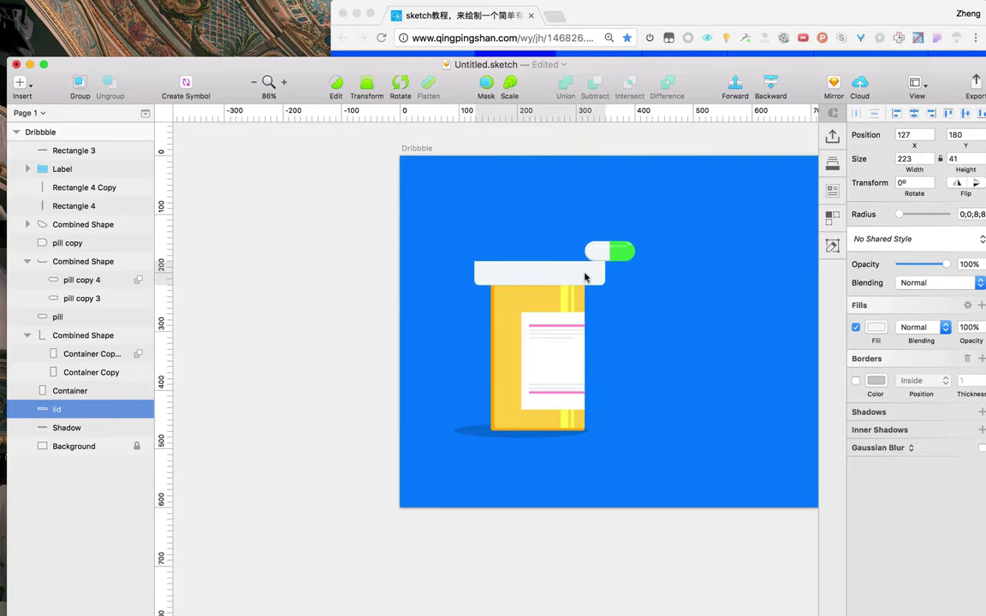
left_click(711, 330)
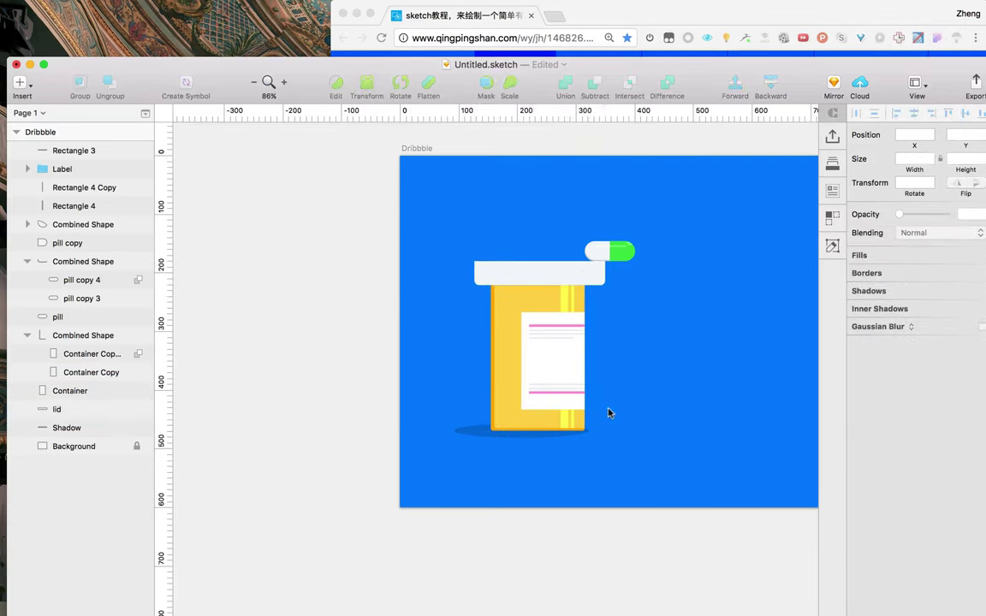
Widen the shadow under the bottle to 264 px by extending its left end to X 58
left_click(505, 436)
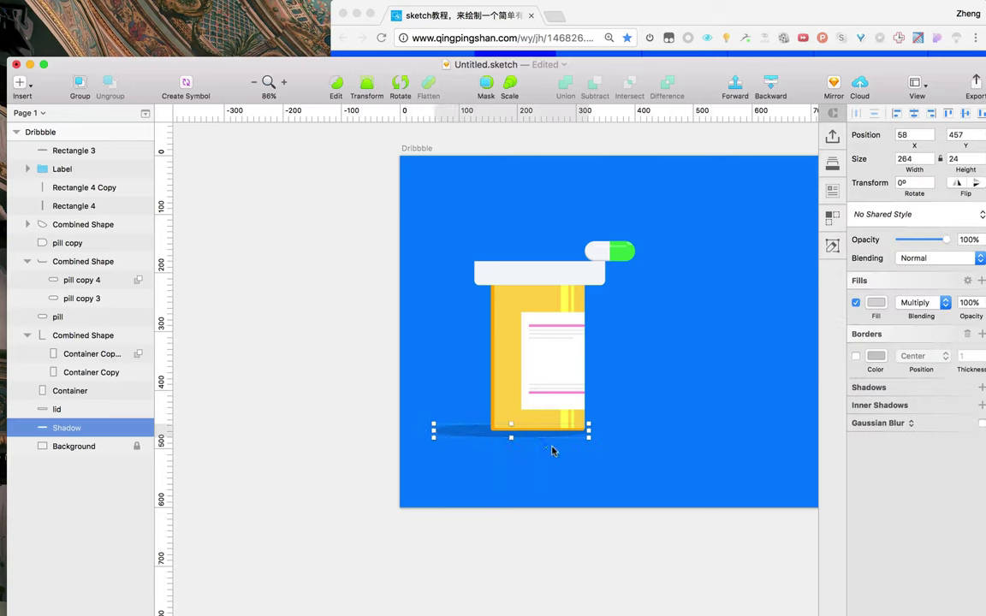
left_click_drag(512, 437, 511, 436)
left_click(620, 416)
left_click(498, 435)
left_click(632, 422)
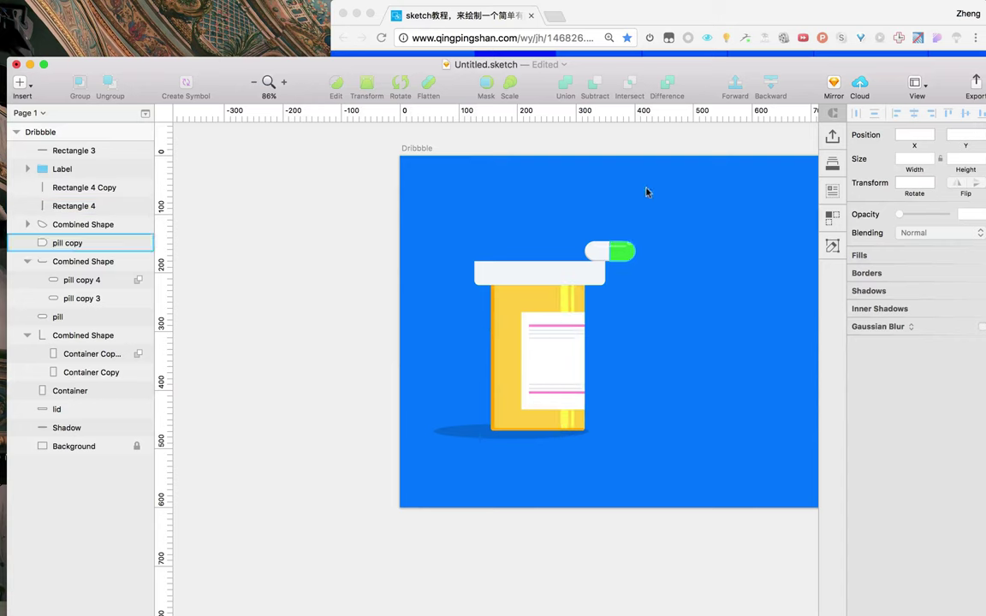
Check the browser tutorial, return to Sketch, and inspect the area where the lid meets the container
left_click(683, 19)
key("super+Tab")
scroll(544, 304, "down", 2)
scroll(547, 295, "up", 5)
scroll(547, 296, "up", 10)
scroll(547, 296, "down", 3)
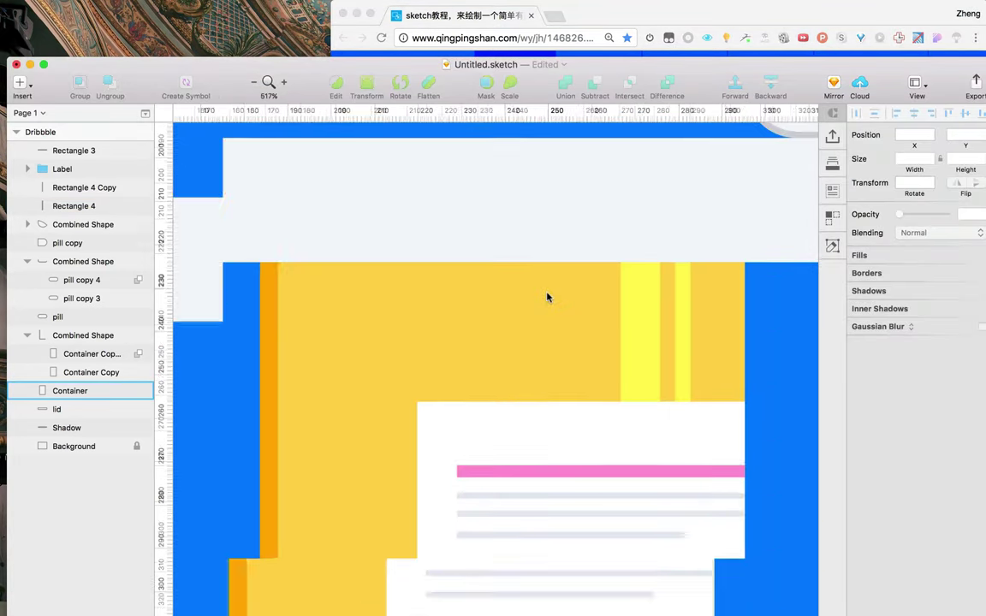